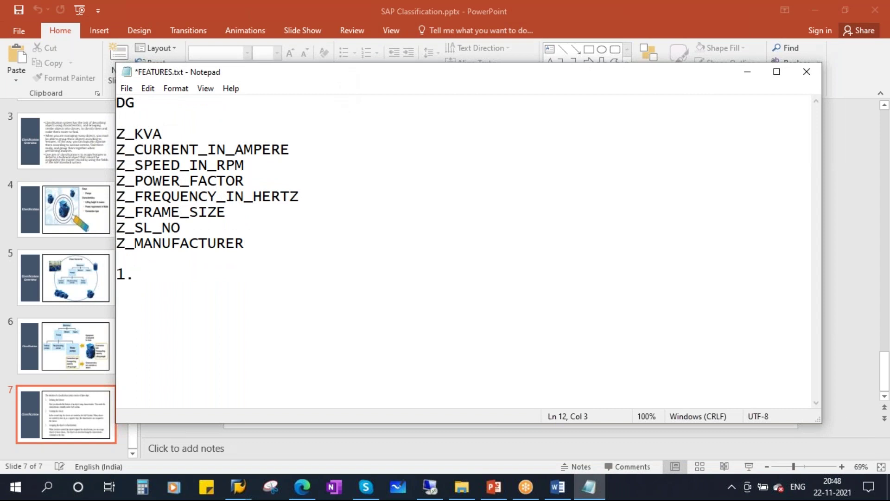
- Type 'Create Characteristics - CT04' as step 1 in the notes and begin step 2
key("Caps_Lock")
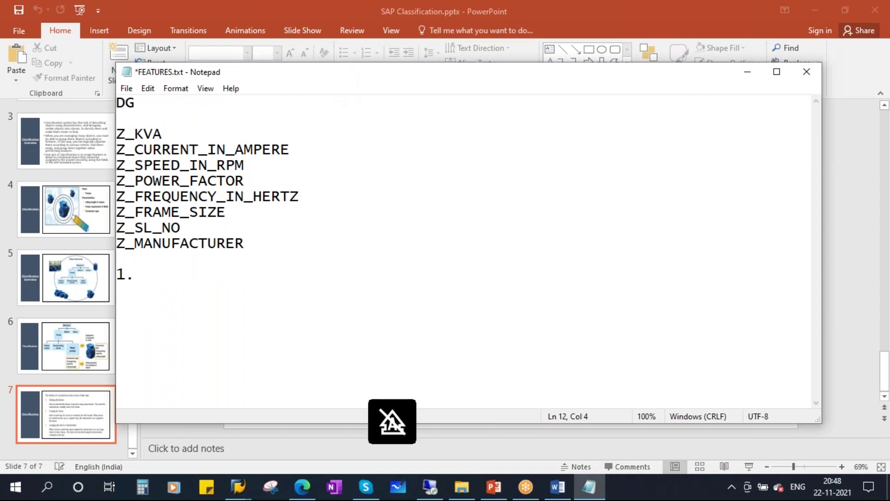
type("Create")
key("Caps_Lock")
type("C")
key("Caps_Lock")
type("harac")
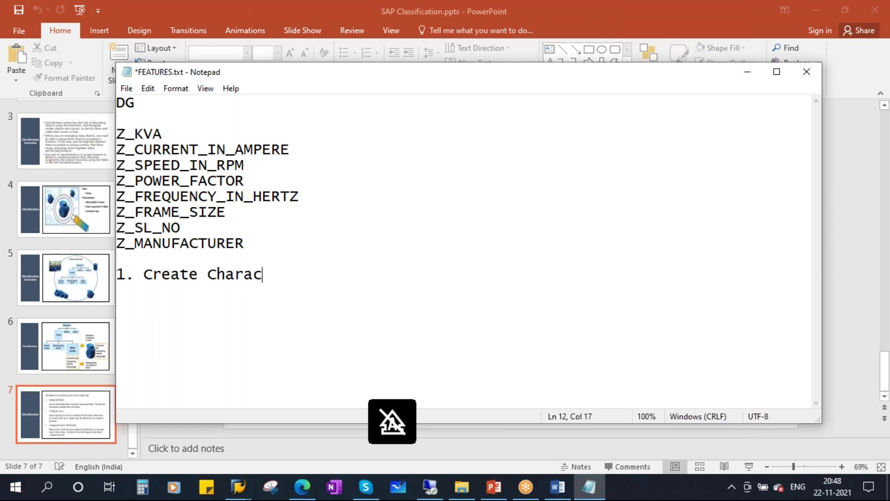
type("terist")
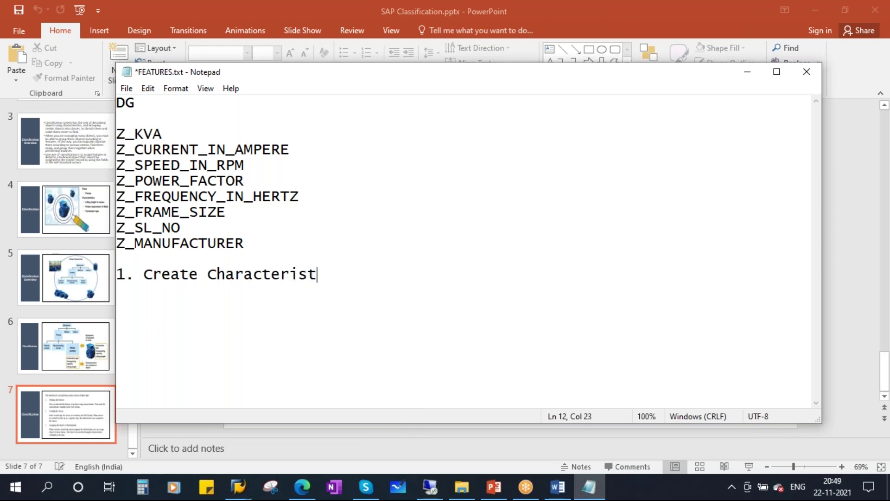
type("ics -")
key("Caps_Lock")
type("C")
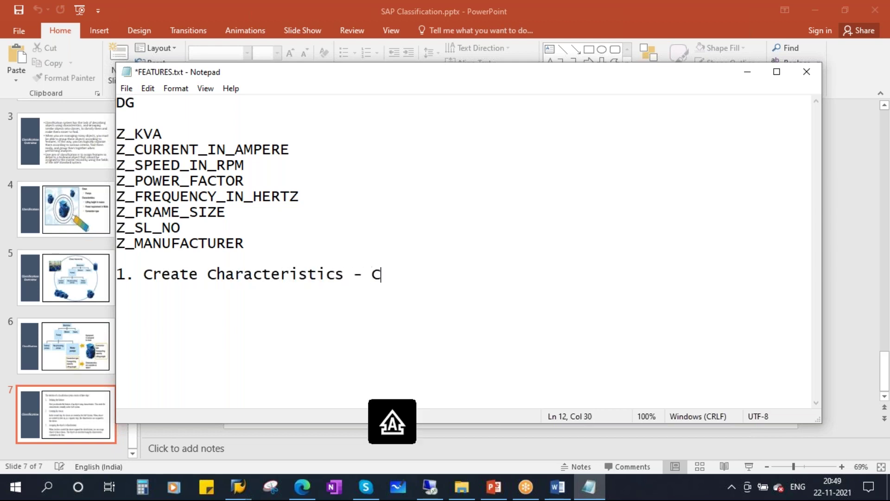
type("T04 2.")
- Type step 2 as 'Create class and assign the Char to Class - CL01'
key("Caps_Lock")
type("Creaye")
key("BackSpace")
key("BackSpace")
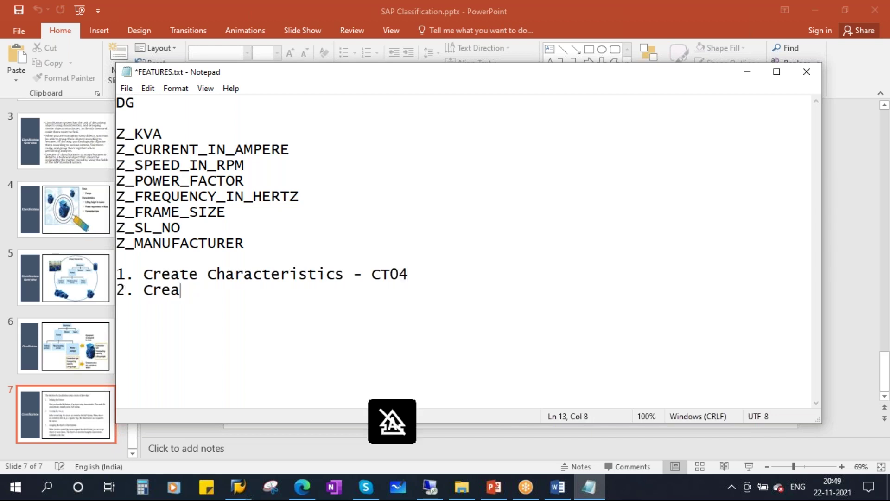
type("te class")
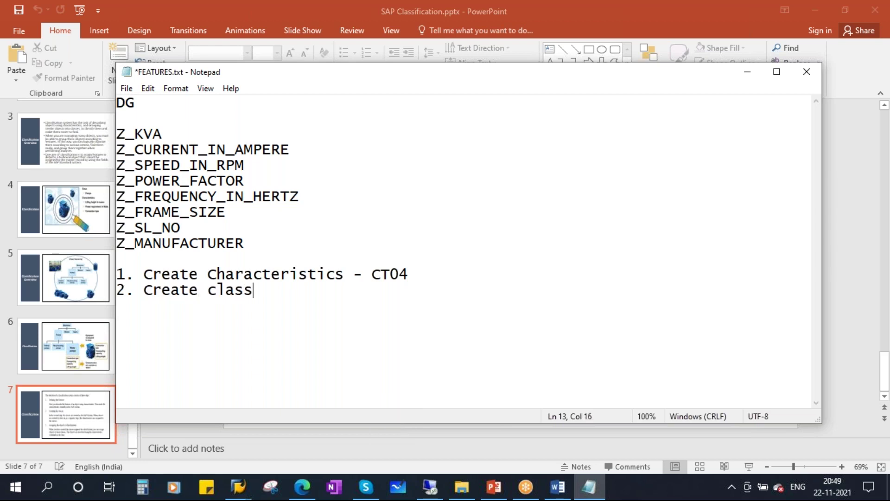
type(" and assi")
key("BackSpace")
type("ign the")
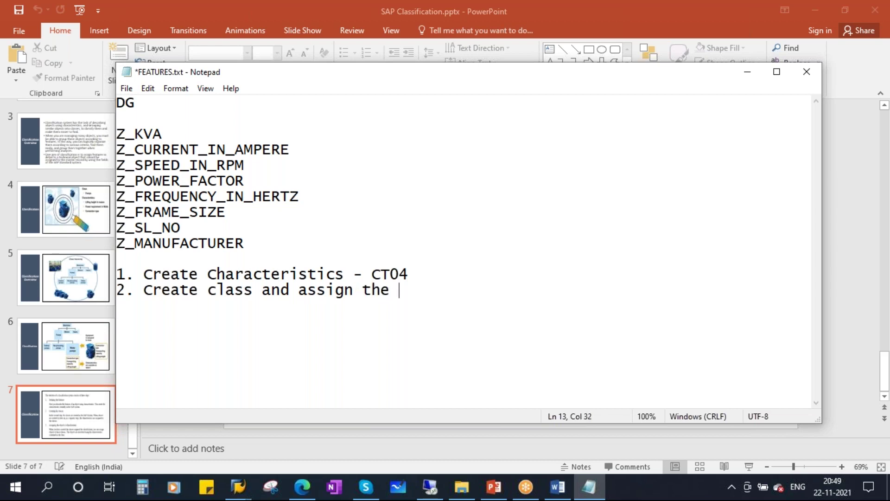
key("Caps_Lock")
type("C")
key("Caps_Lock")
type("har  to")
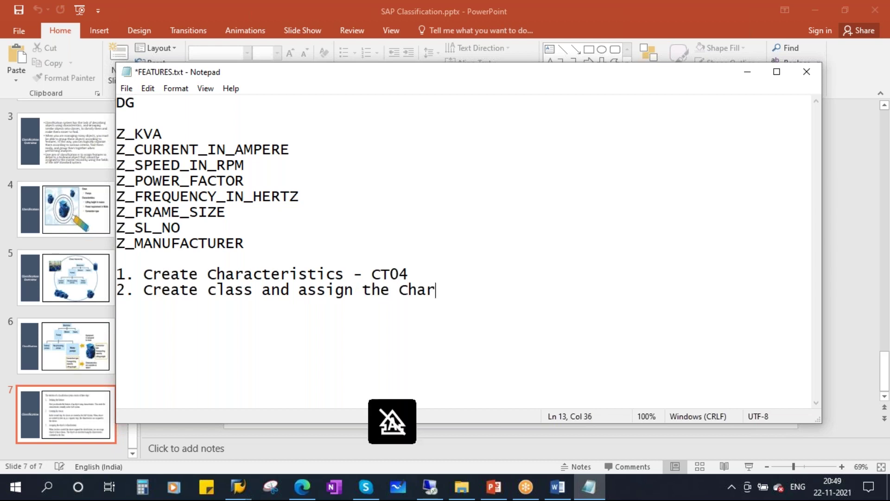
key("Caps_Lock")
type("CLASS")
key("BackSpace")
key("BackSpace")
key("BackSpace")
key("BackSpace")
key("Caps_Lock")
type("lacc")
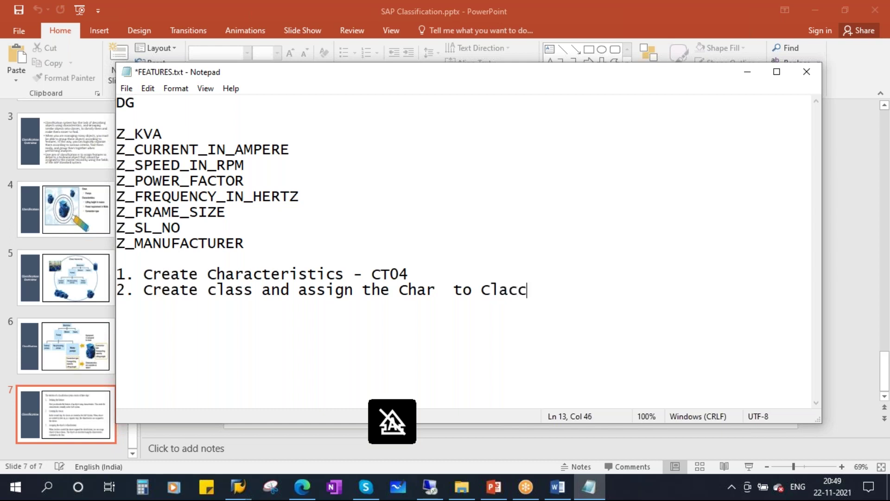
key("BackSpace")
key("BackSpace")
key("BackSpace")
type("ss -")
key("Caps_Lock")
type("CL01")
- Add step 3, 'Assign the class to Equipment - IE02', on a new line
key("Return")
type("3")
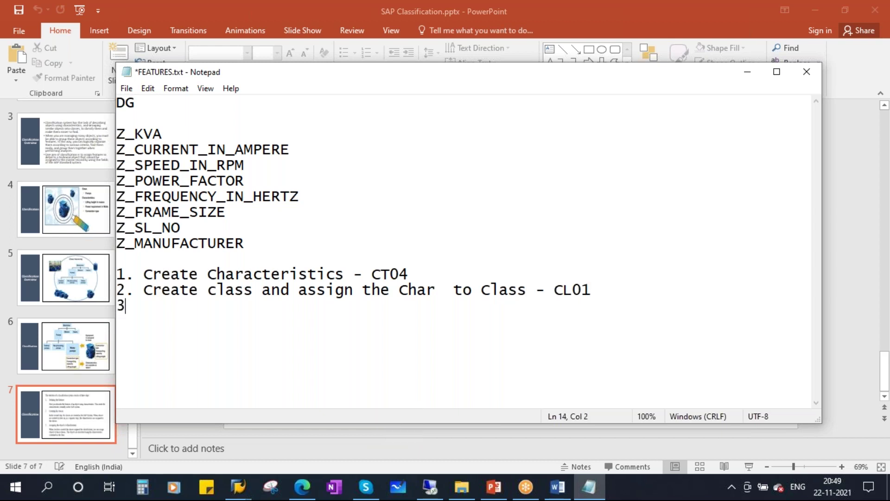
type(". A")
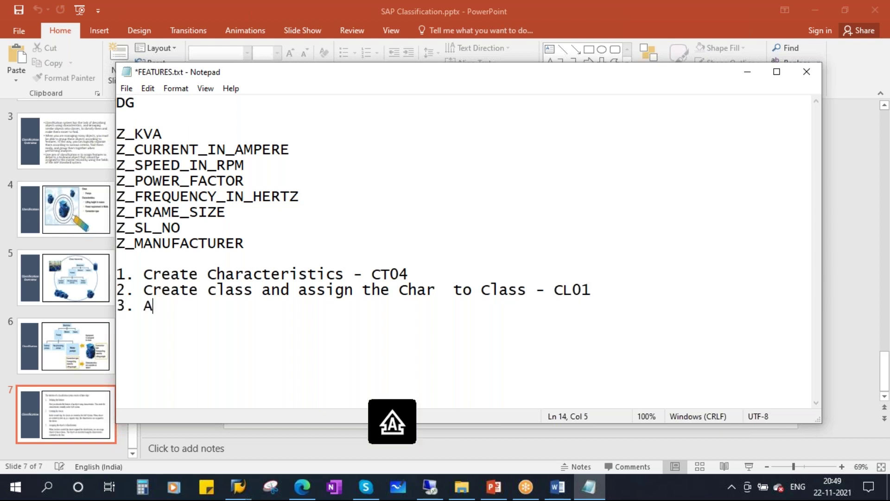
type("ssign ")
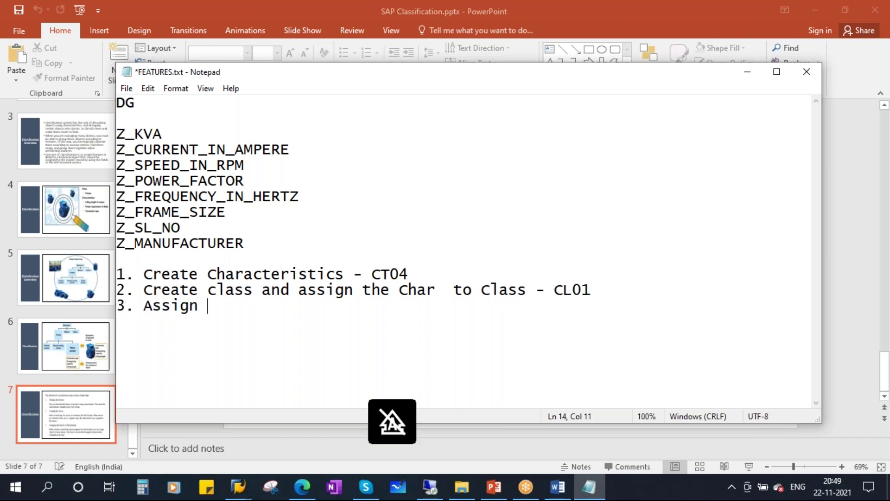
type("tje")
key("BackSpace")
key("BackSpace")
key("BackSpace")
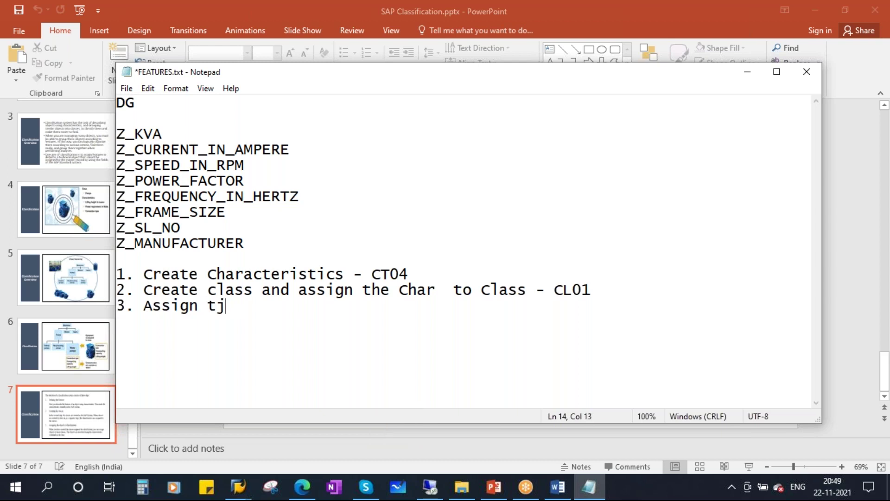
type("he class to")
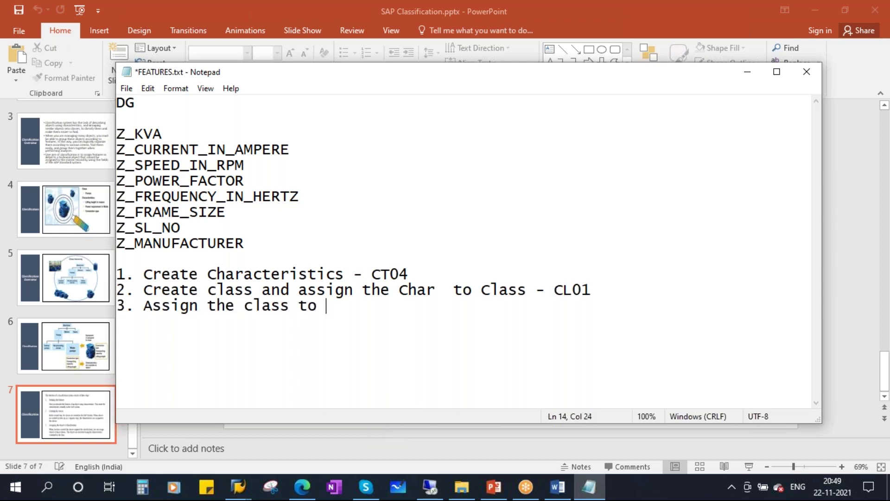
key("Caps_Lock")
type("E")
key("Caps_Lock")
type("q")
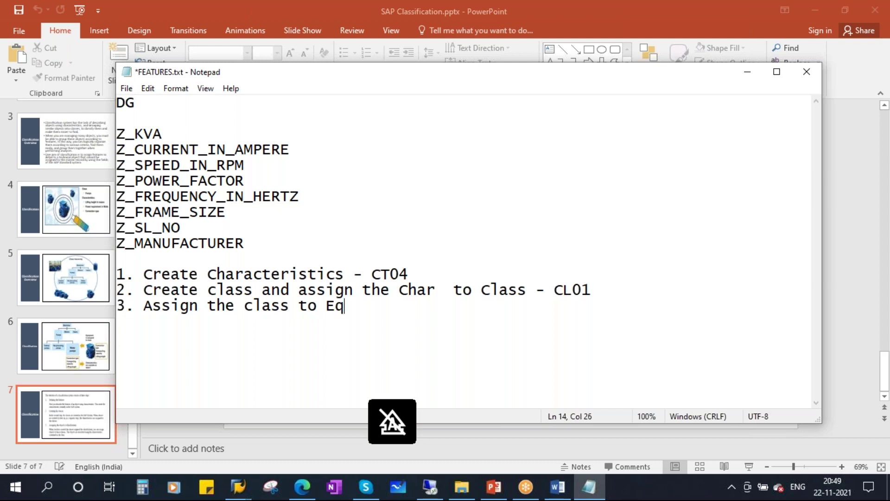
type("uipment ")
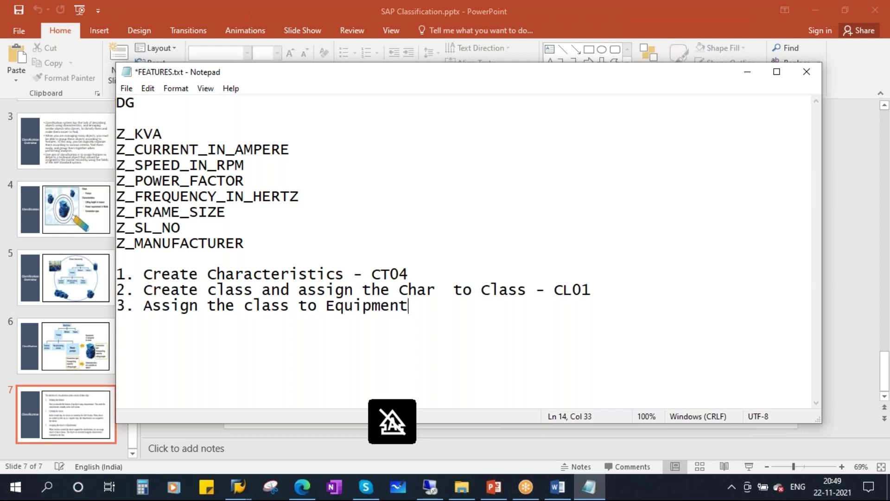
type("-")
key("Caps_Lock")
type("IE02")
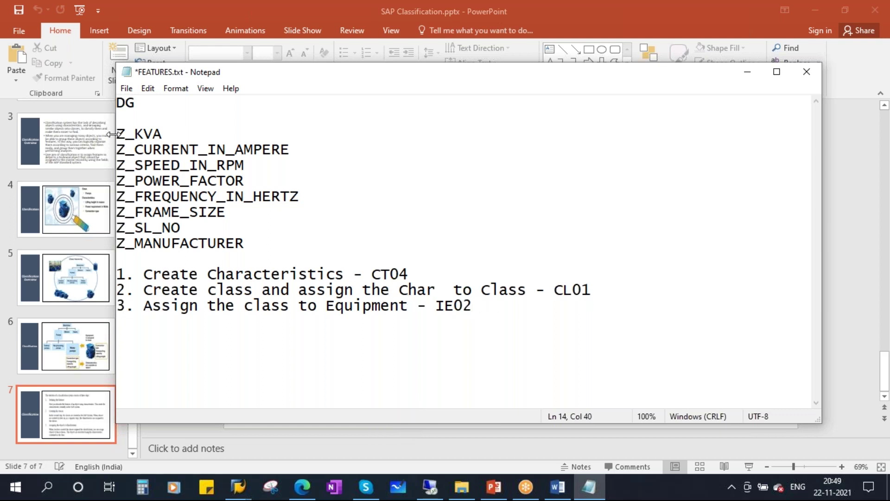
left_click_drag(135, 133, 270, 238)
- Minimize the notes and switch to the SAP equipment list window
left_click(401, 242)
left_click_drag(370, 274, 416, 273)
left_click(469, 244)
left_click(740, 74)
mouse_move(238, 486)
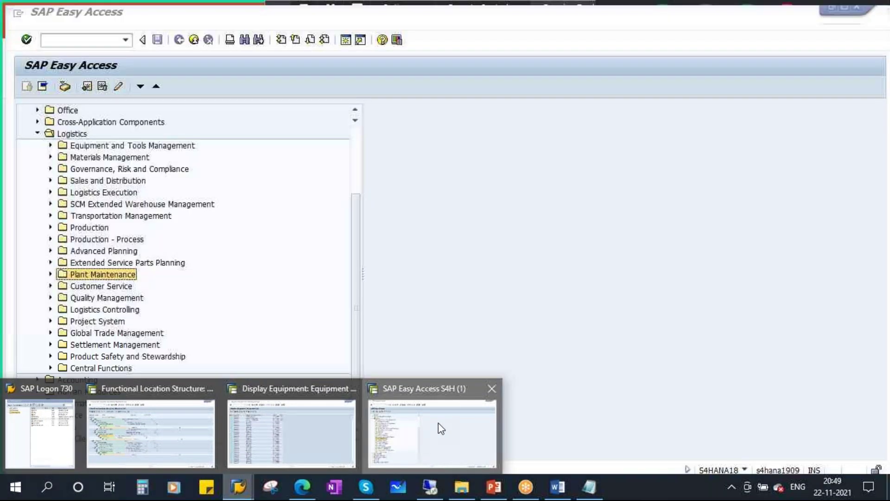
left_click(436, 423)
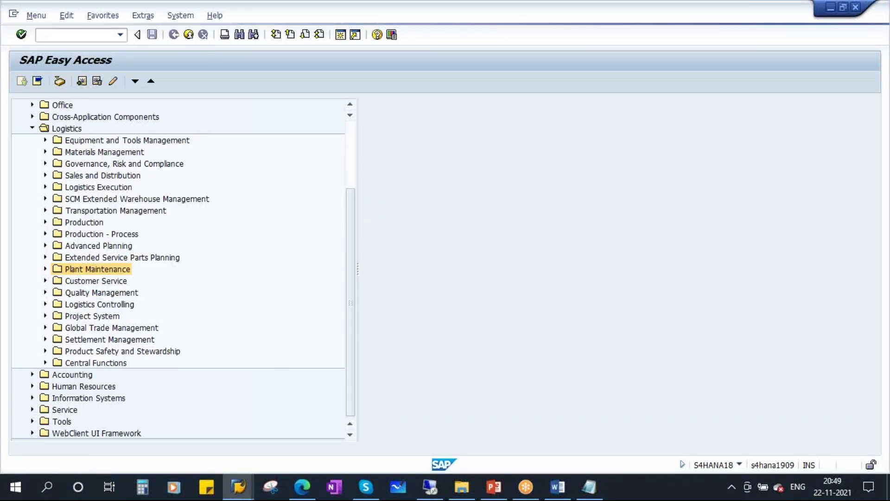
left_click(238, 492)
left_click(283, 427)
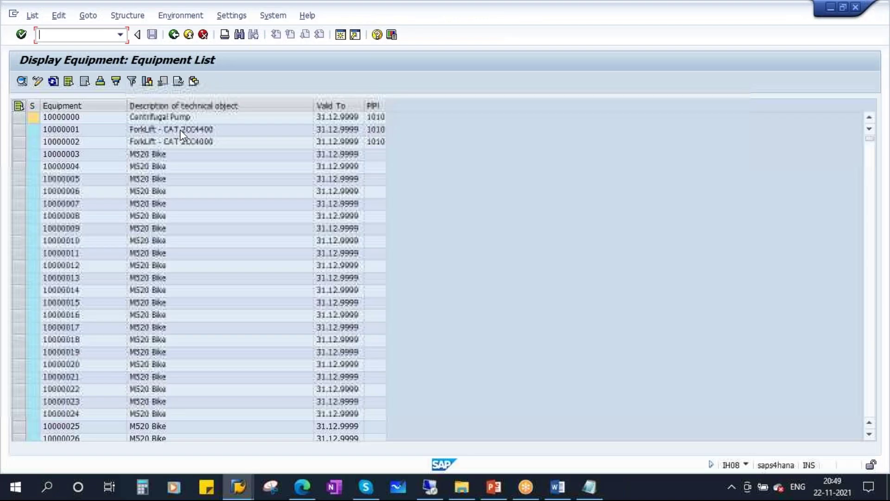
left_click(170, 36)
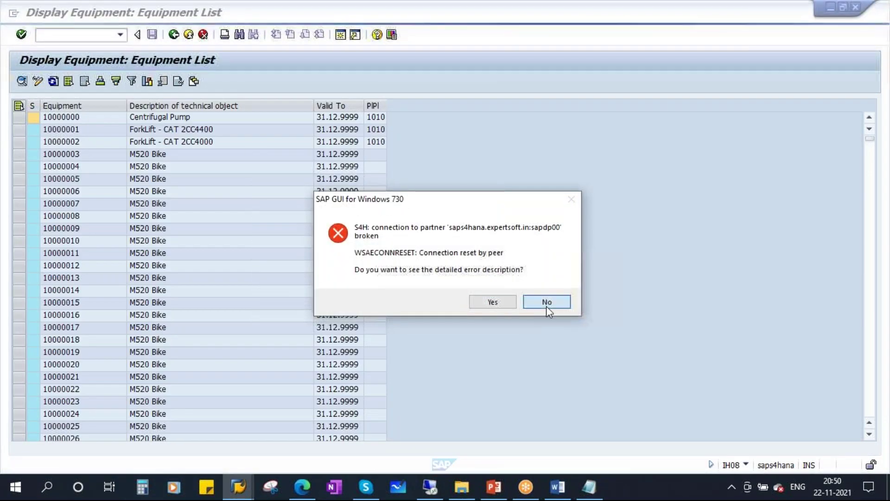
- Dismiss the broken-connection error and open a new session from SAP Logon
left_click(547, 304)
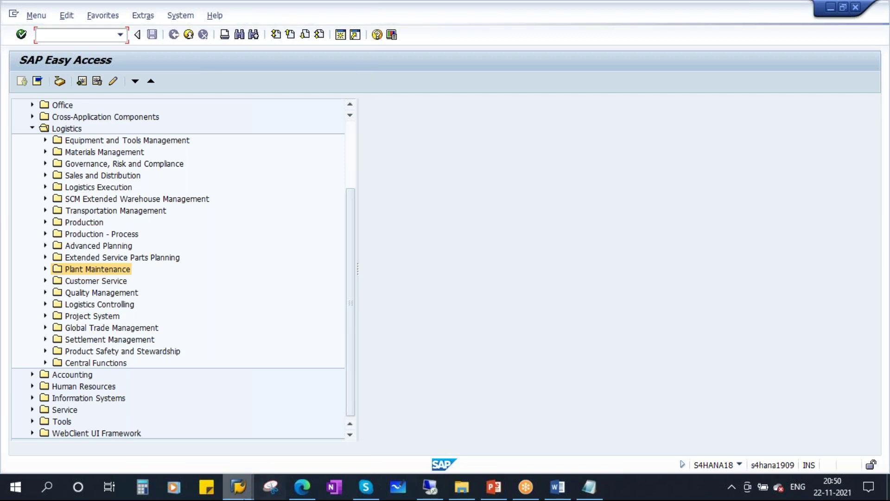
mouse_move(242, 490)
left_click(172, 424)
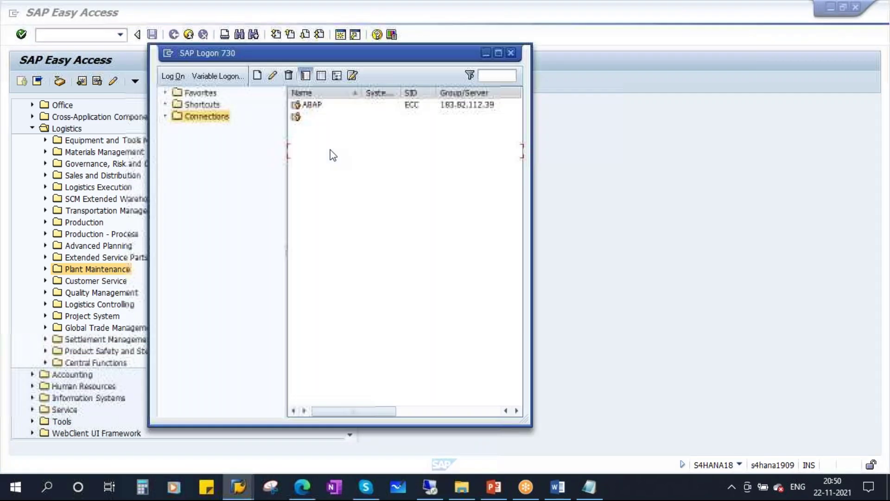
left_click(319, 152)
double_click(319, 152)
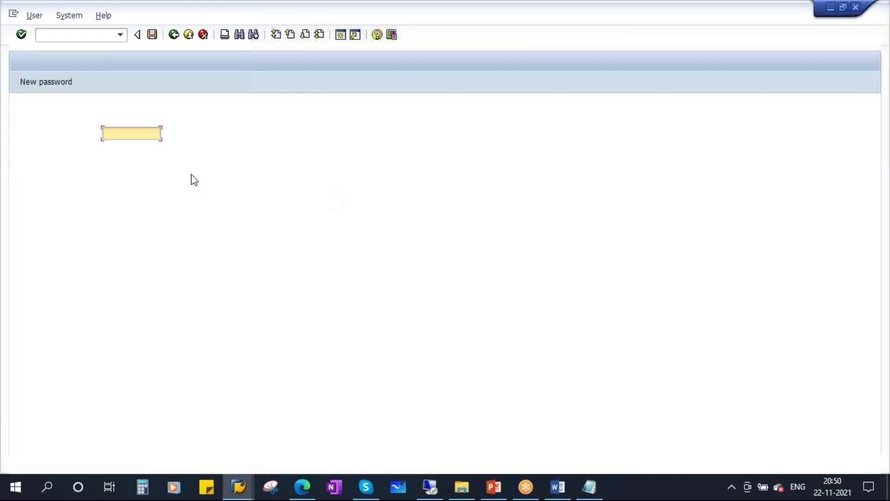
- Log on with the user name and password, resubmitting after a connection error
left_click(132, 147)
key("Tab")
key("Caps_Lock")
type("***")
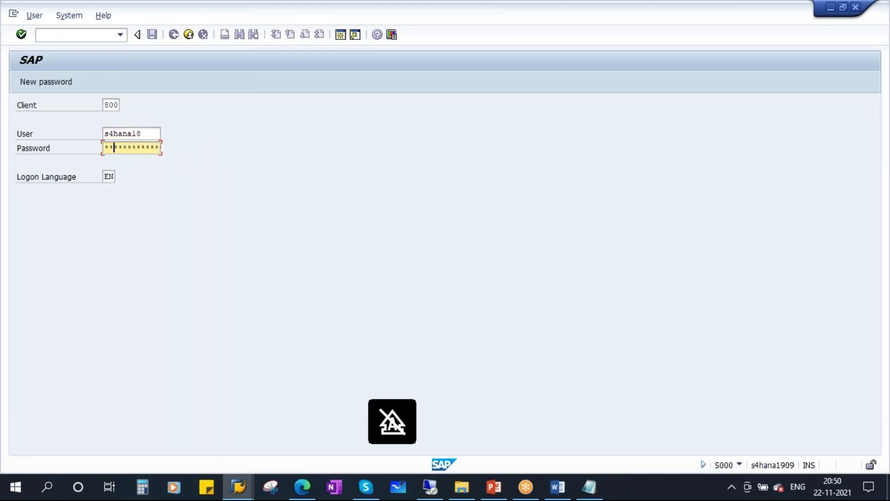
type("*")
key("Return")
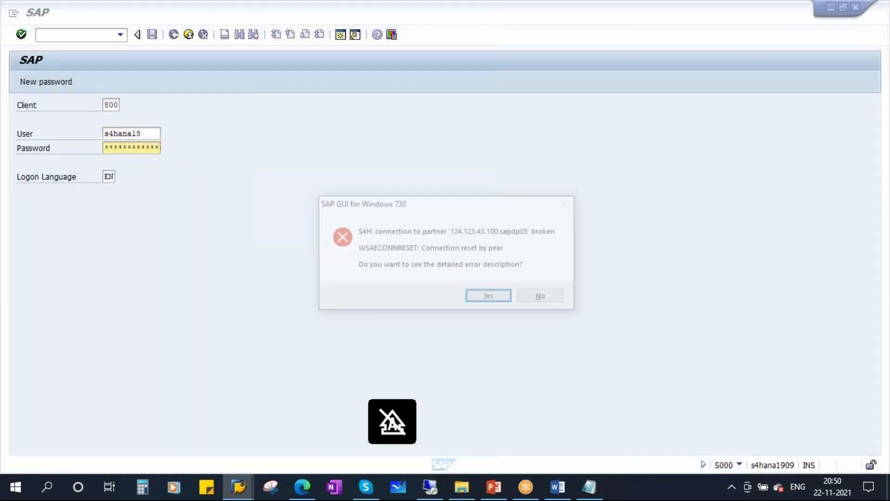
left_click(557, 300)
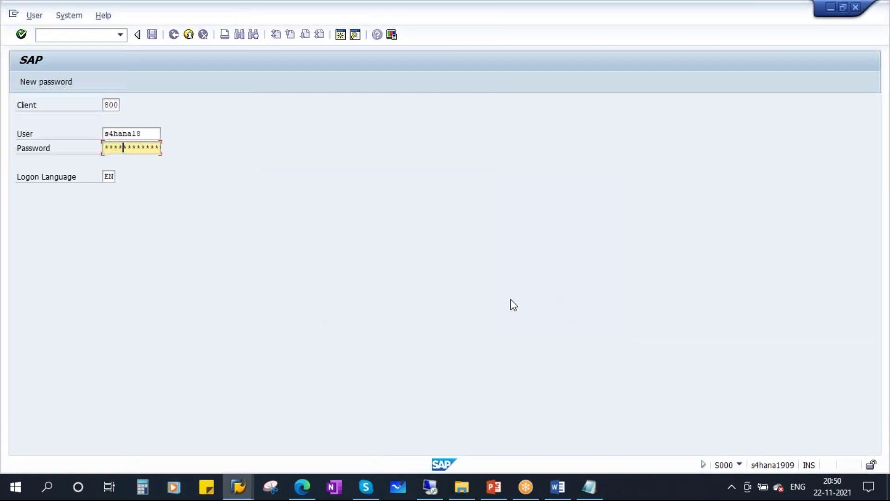
key("Left")
key("Left")
key("Left")
key("Left")
key("Right")
key("Right")
key("Right")
key("Right")
key("Right")
key("Return")
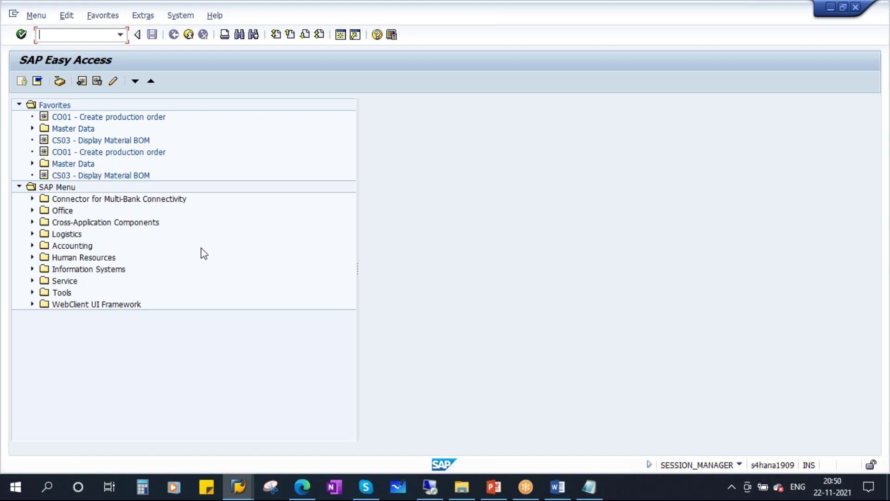
- Run CT04 and start creating characteristic Z_KVA
type("d")
type("t04")
key("Return")
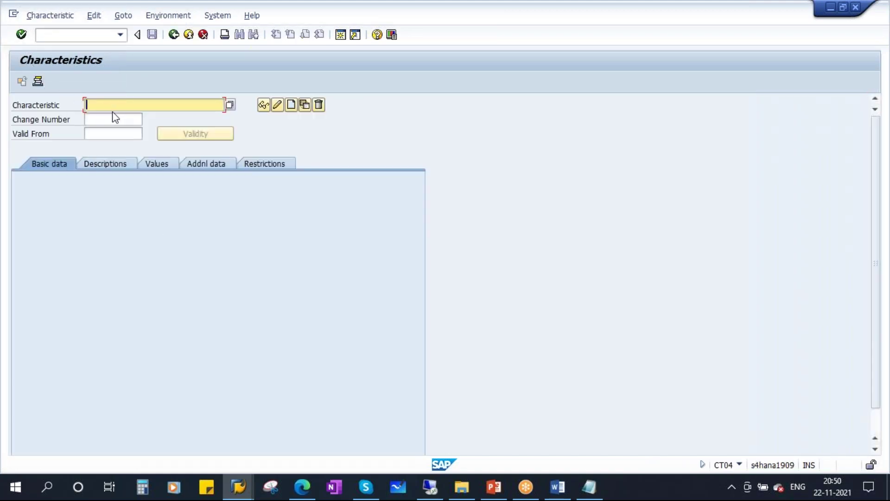
key("Caps_Lock")
type("Z")
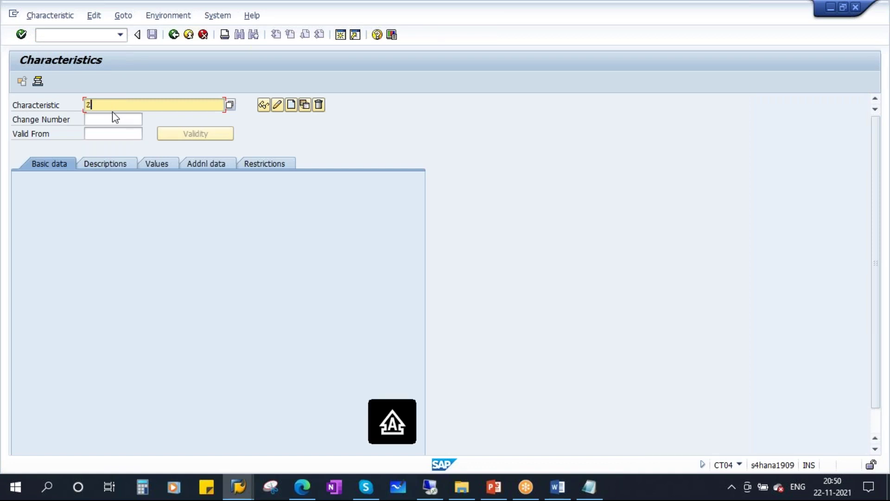
type("_KVA")
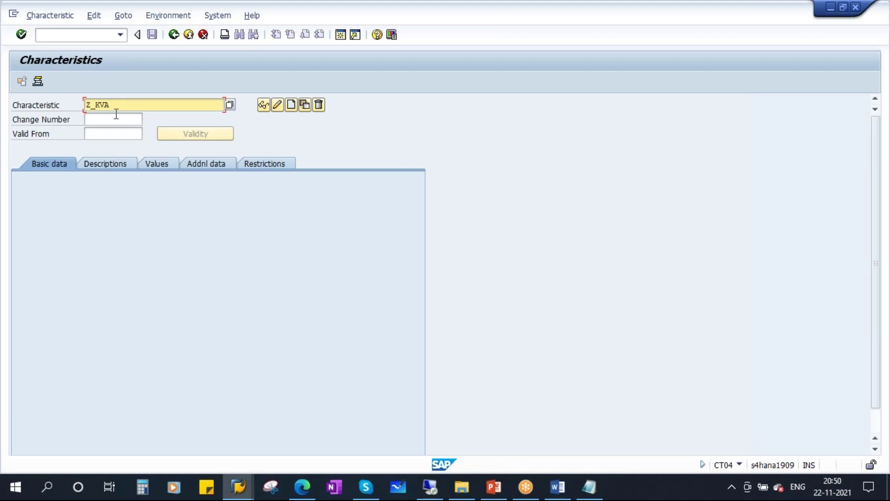
left_click(292, 106)
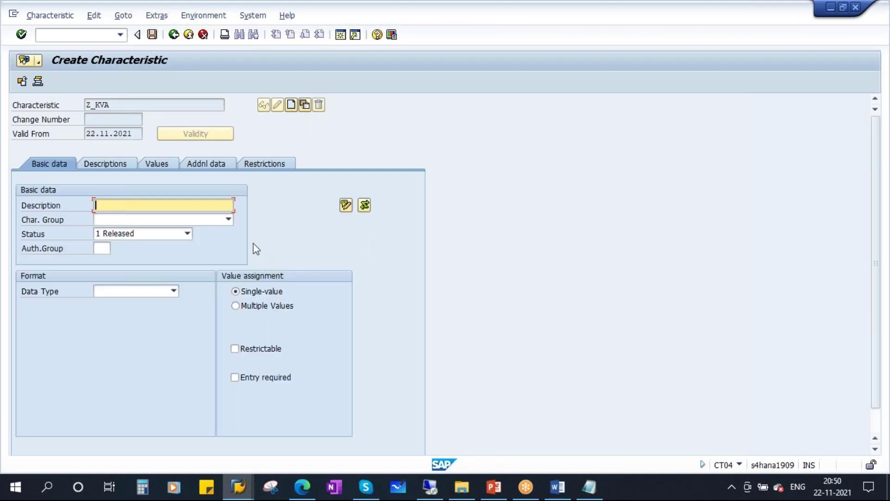
- Enter 'kilo volt in ampere' as the description of Z_KVA
type("Z_")
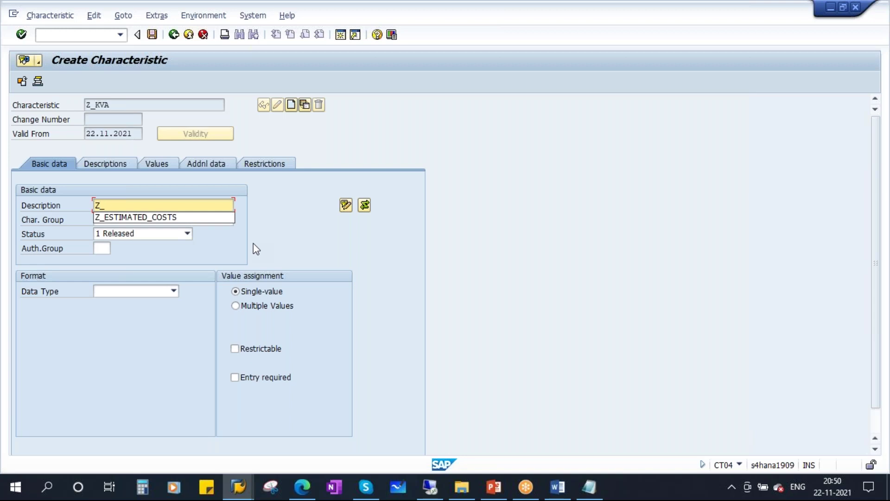
type("K")
key("BackSpace")
key("BackSpace")
key("BackSpace")
key("BackSpace")
key("BackSpace")
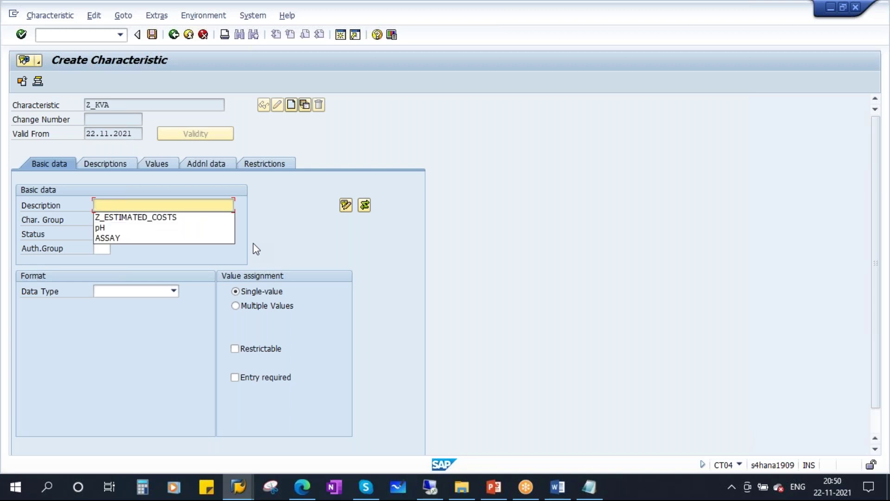
type("kilo")
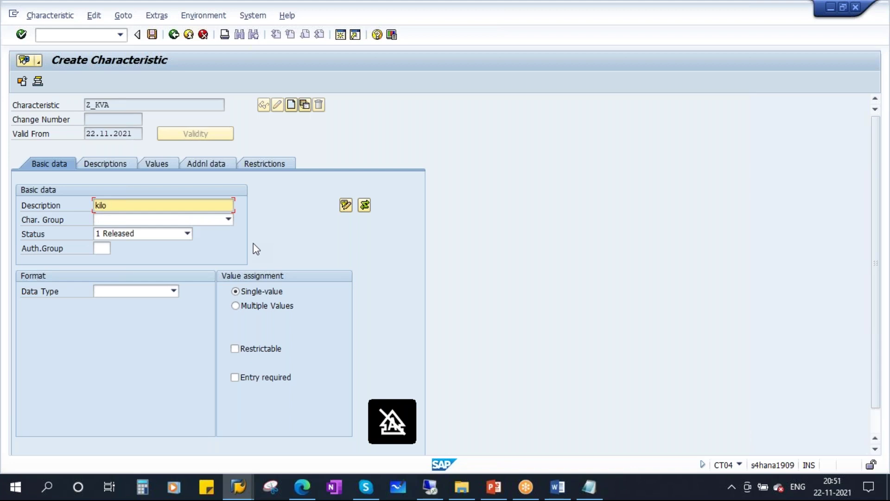
type(" vol")
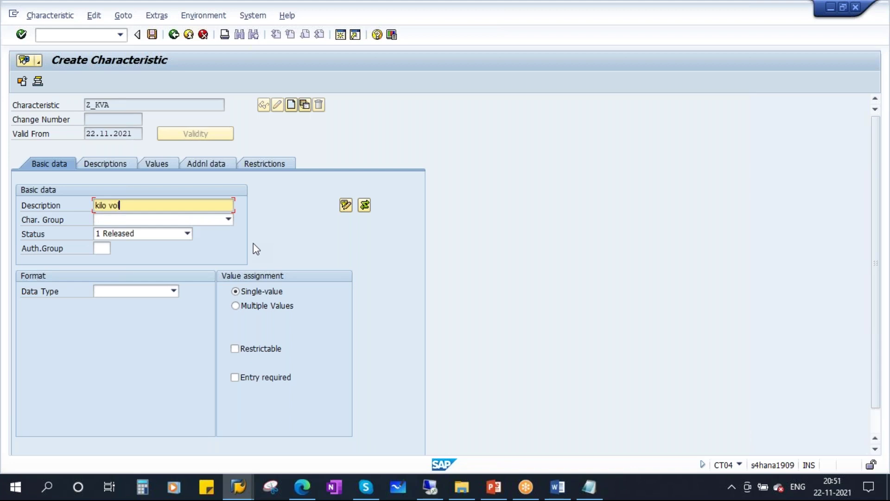
type("t am")
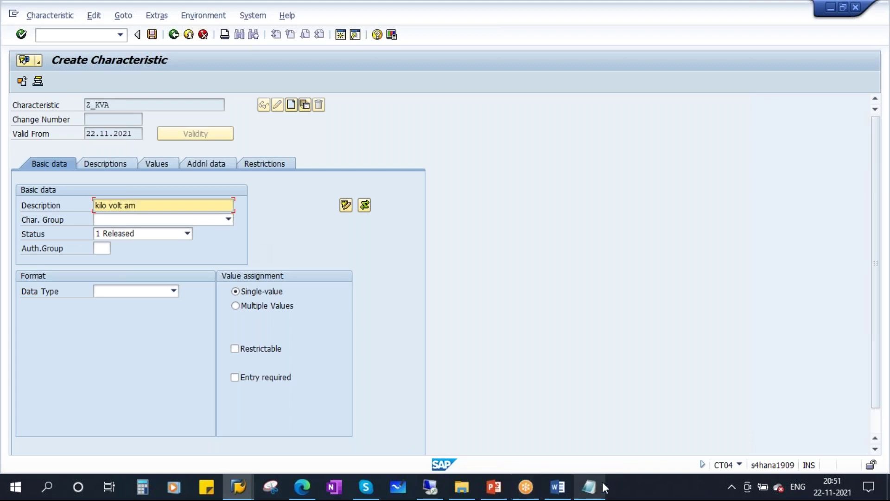
left_click(589, 486)
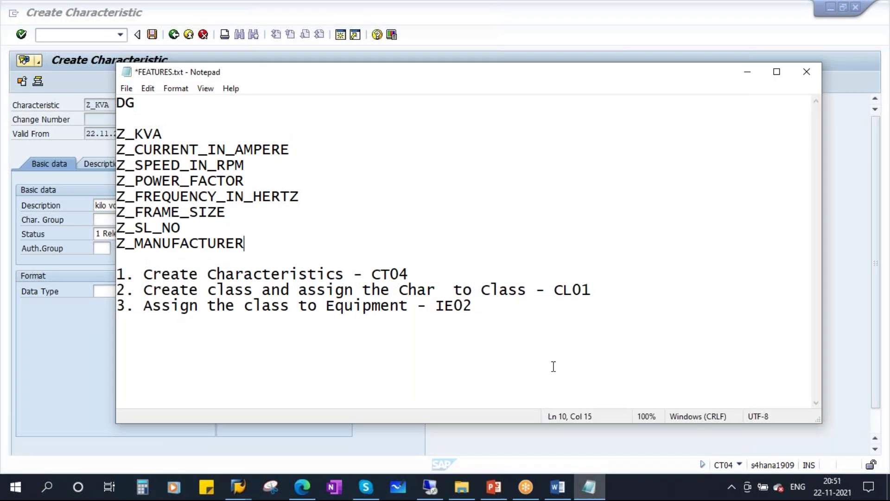
key("alt+Tab")
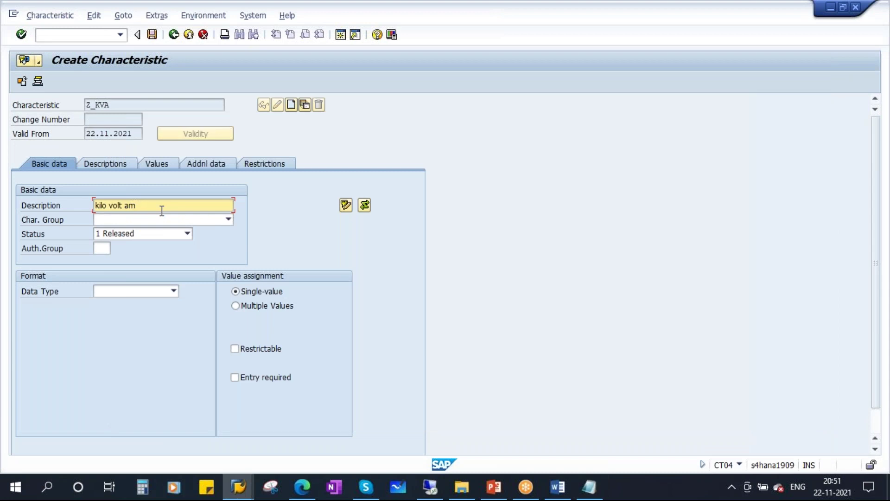
type("re")
type("p")
type("in")
- Set the data type to NUM numeric format with 4 characters and 1 decimal place
left_click(173, 291)
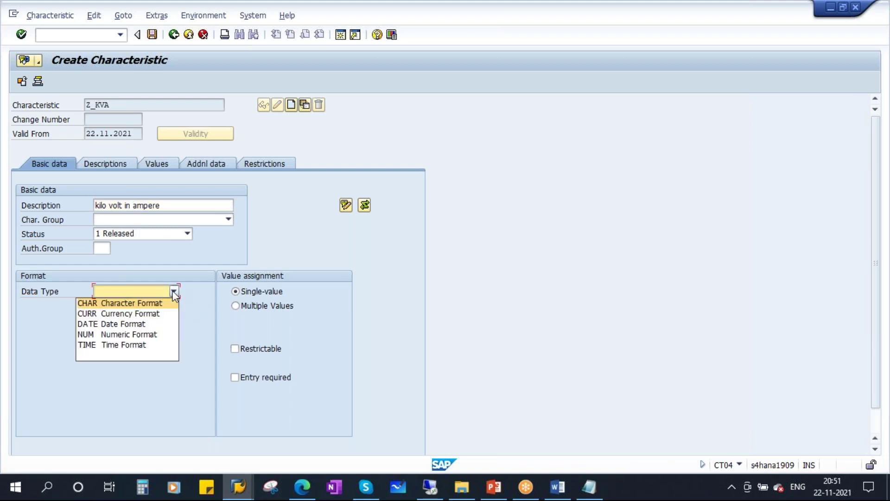
left_click(155, 335)
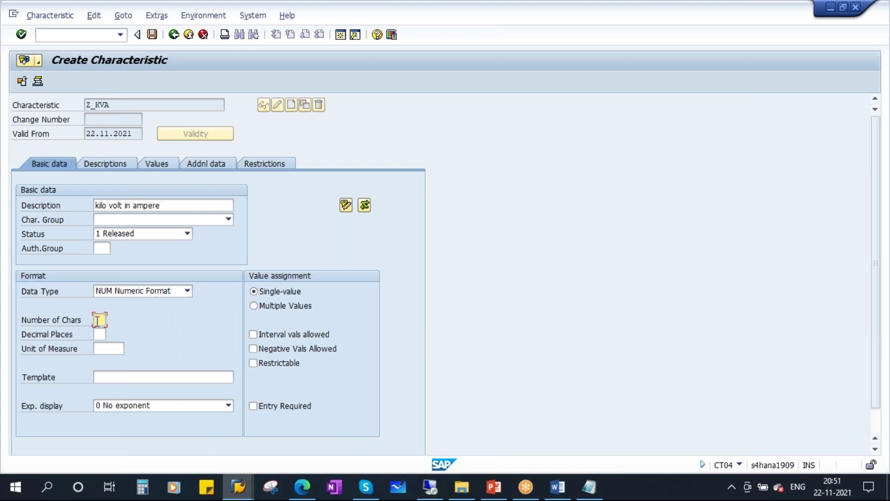
left_click(101, 334)
left_click(100, 320)
key("Tab")
type("1")
left_click(589, 490)
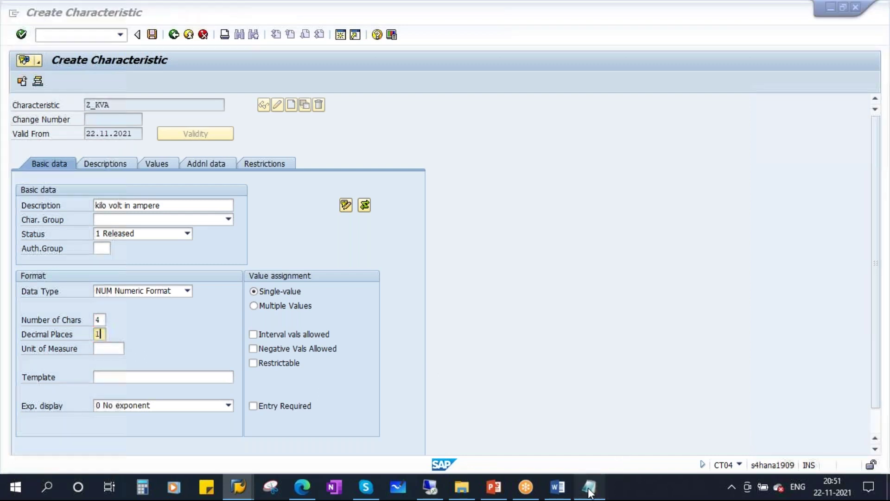
- Add the sample value 123.4 to the notes, then minimize Notepad
key("Return")
key("Return")
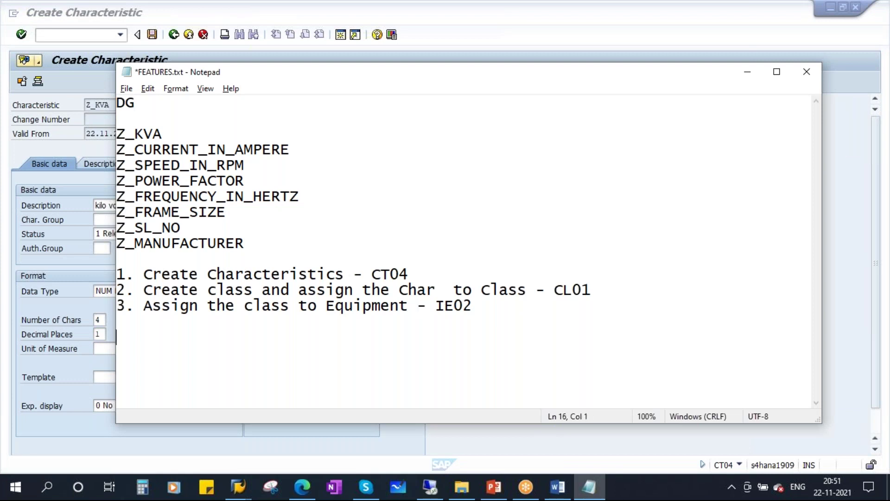
type("1234")
left_click_drag(318, 79, 382, 86)
left_click(207, 344)
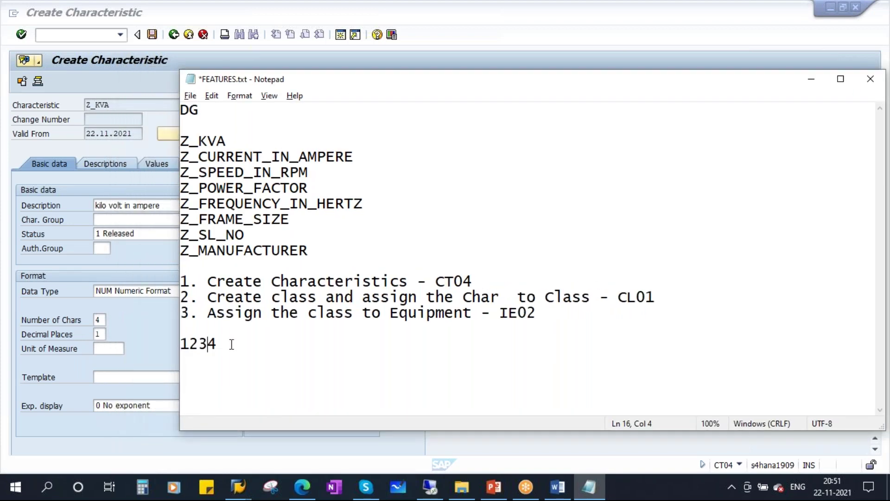
type(".")
left_click(189, 344)
left_click(199, 344)
left_click(218, 344)
left_click_drag(217, 344, 157, 345)
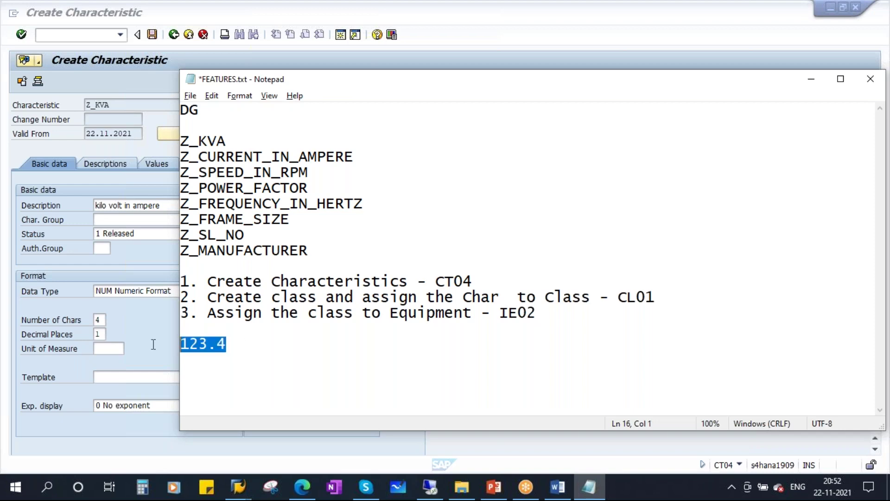
left_click_drag(394, 82, 293, 96)
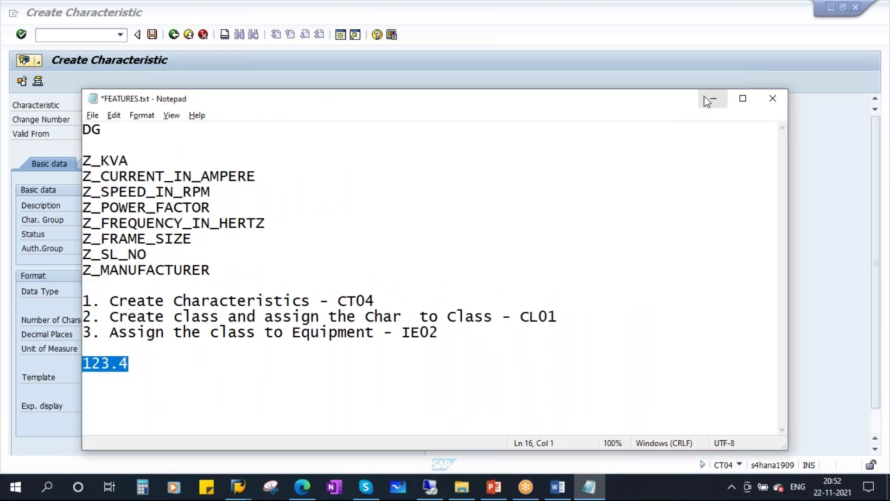
left_click(703, 96)
left_click(112, 351)
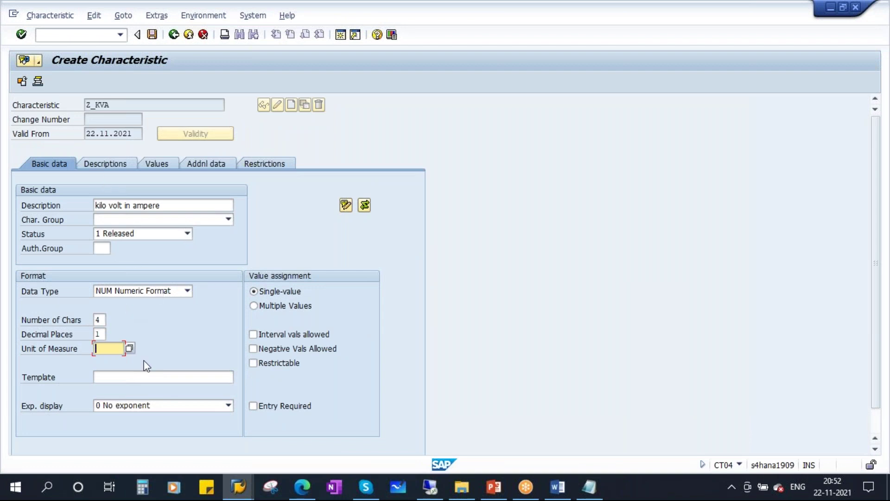
- Set Z_KVA's unit of measure to Kilowatt hours (kW.h) and tick Restrictable
left_click(130, 348)
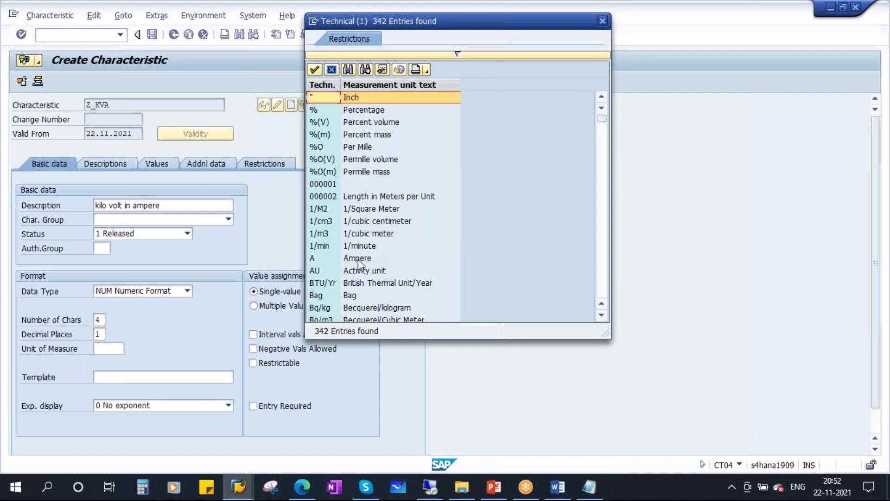
scroll(433, 280, "down", 3)
scroll(432, 280, "down", 8)
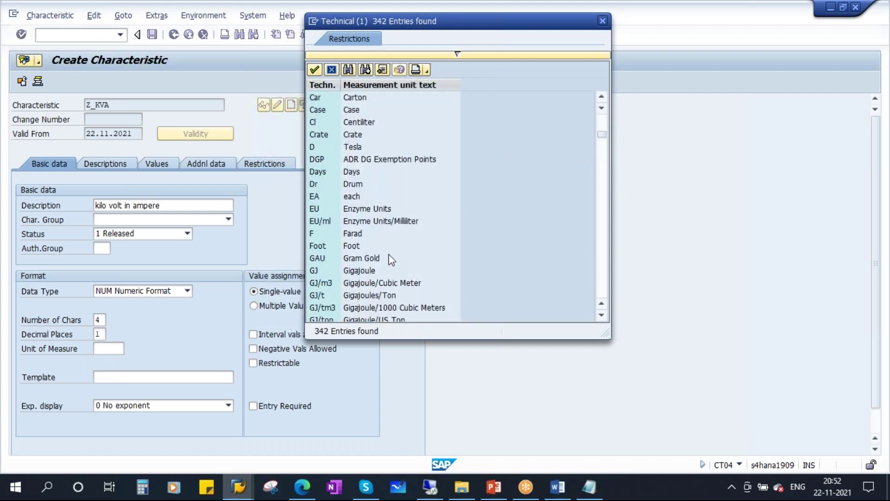
scroll(389, 254, "down", 2)
scroll(389, 255, "down", 4)
scroll(389, 255, "down", 2)
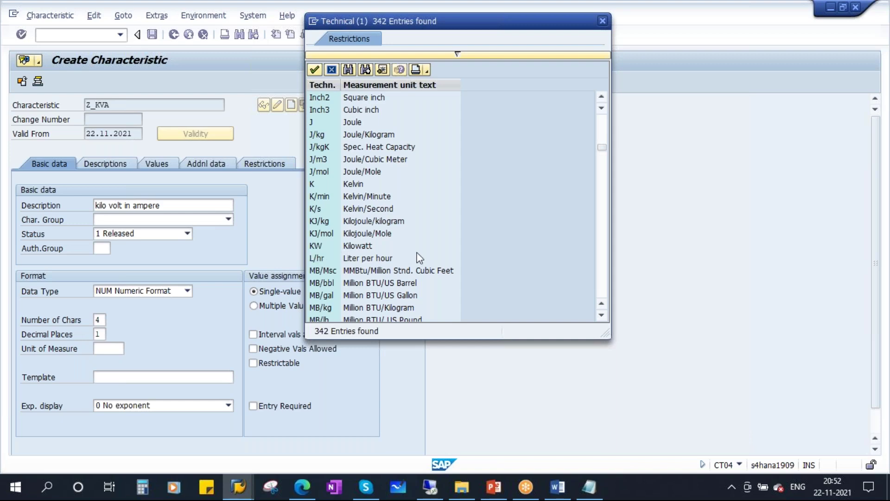
scroll(420, 259, "down", 6)
scroll(417, 256, "down", 8)
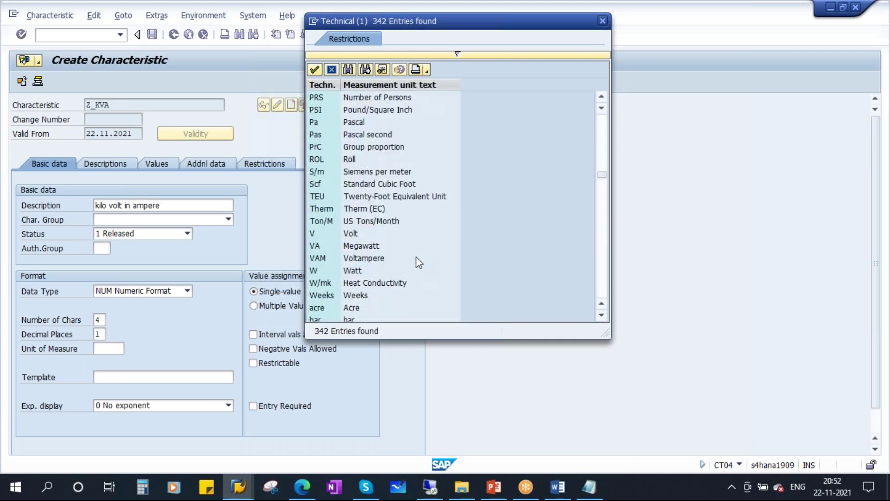
scroll(416, 257, "down", 10)
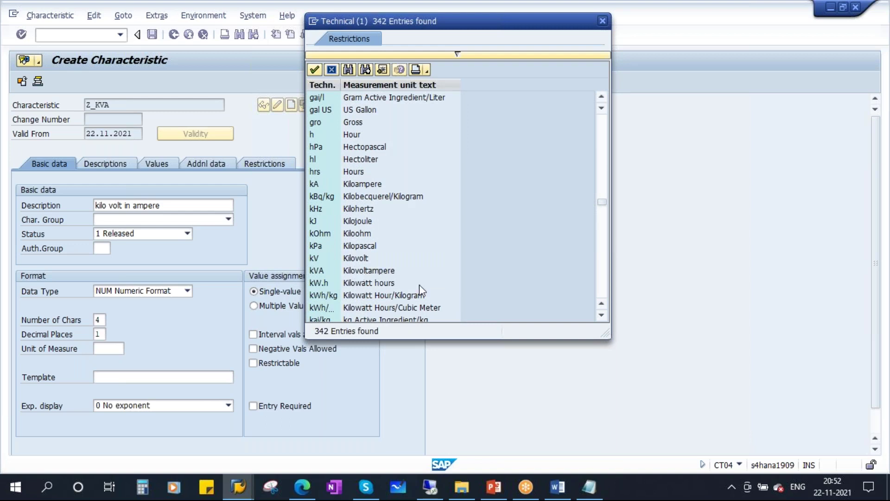
scroll(419, 285, "down", 2)
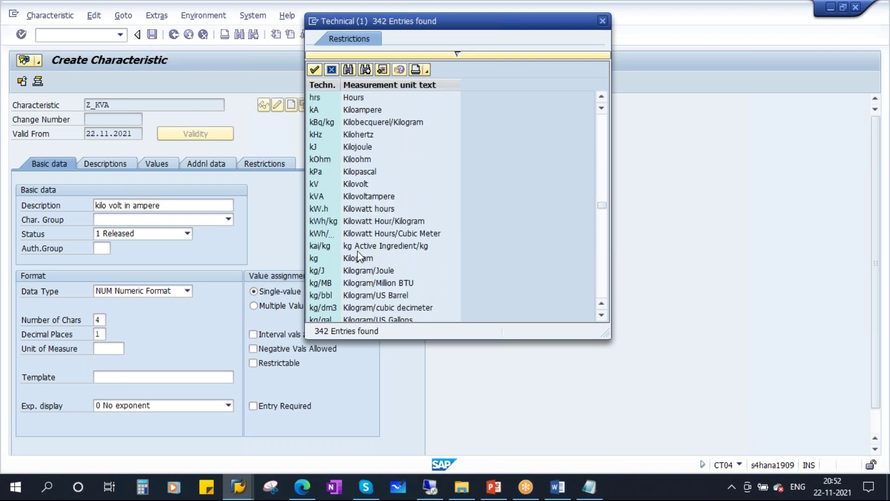
double_click(358, 212)
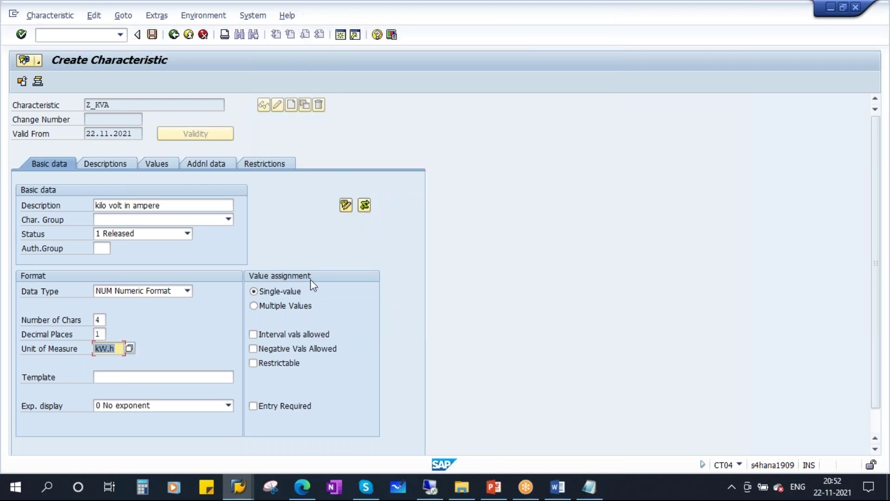
key("Return")
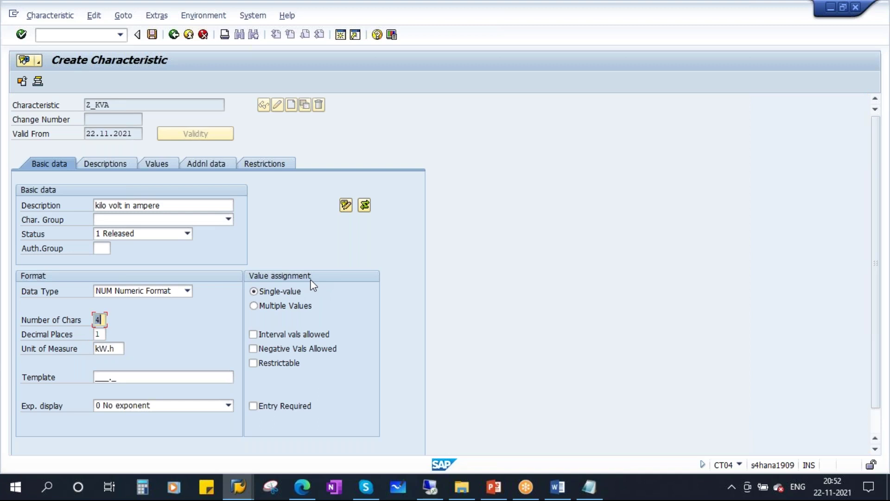
left_click(273, 366)
- Browse Z_KVA's Descriptions, Values, Addnl data and Restrictions tabs
left_click(106, 165)
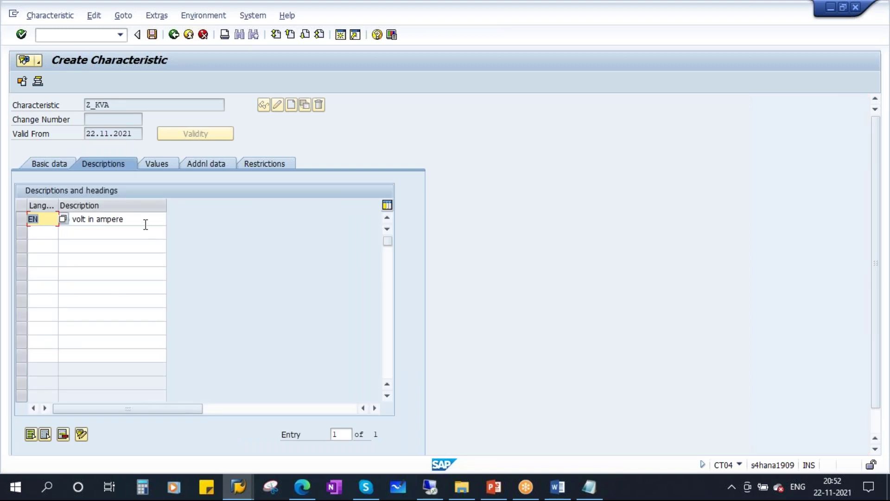
left_click(160, 166)
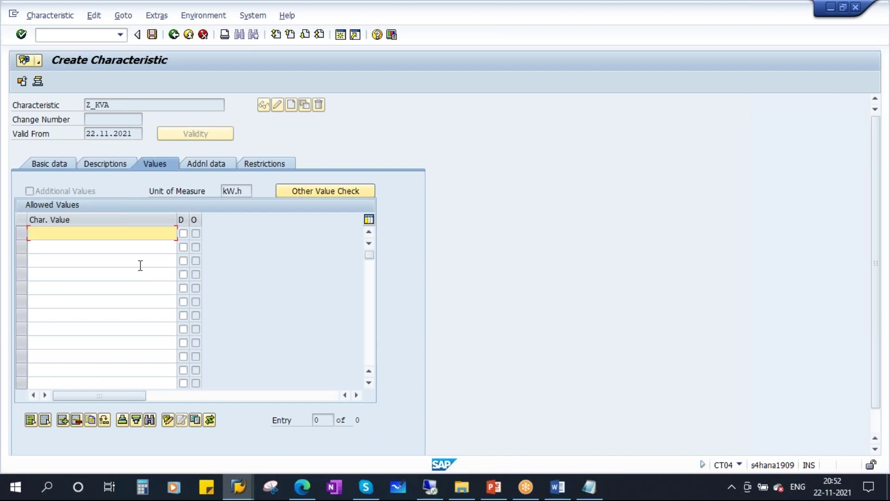
left_click(212, 166)
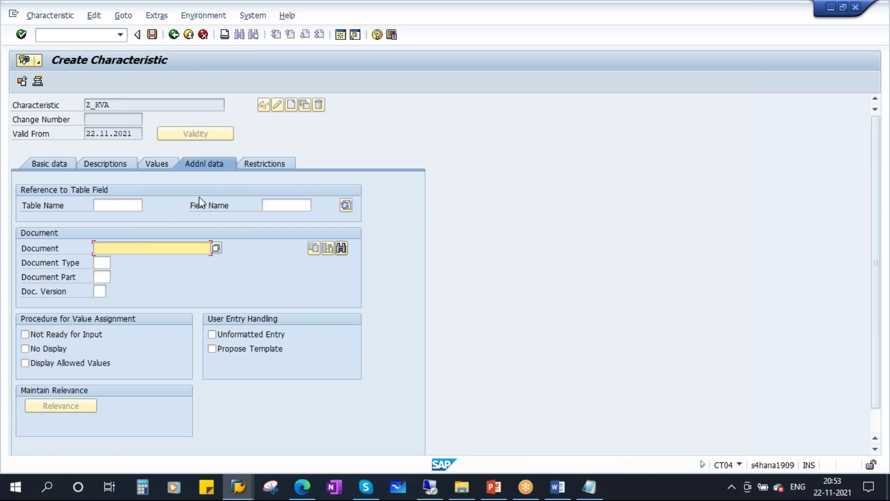
left_click(268, 162)
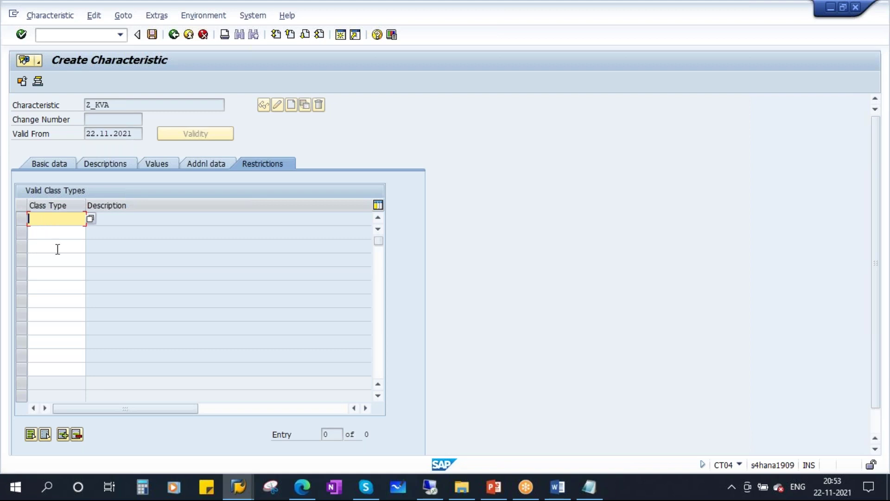
- Restrict Z_KVA to class types 002 Equipment Class and 003 Functional Location
left_click_drag(121, 106, 86, 106)
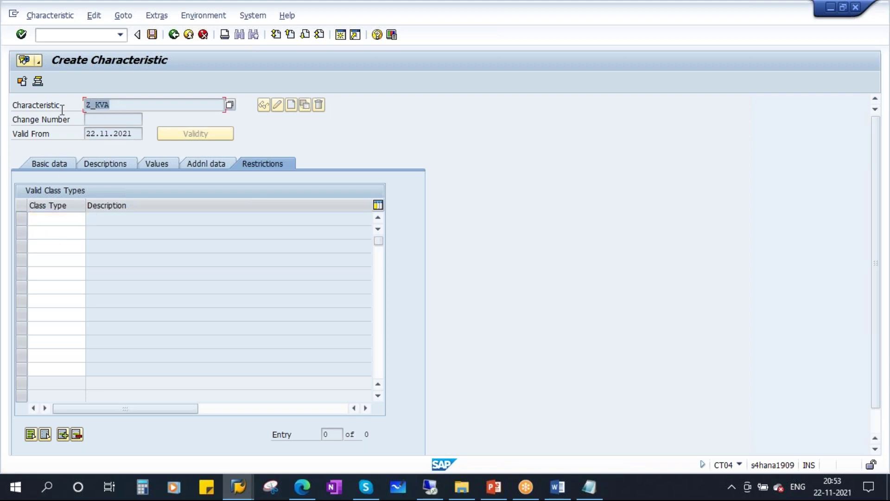
left_click(63, 217)
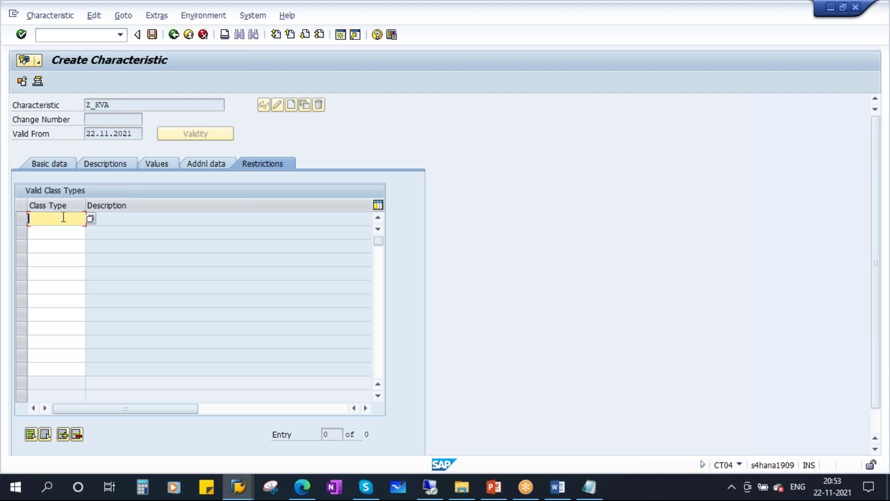
left_click(91, 220)
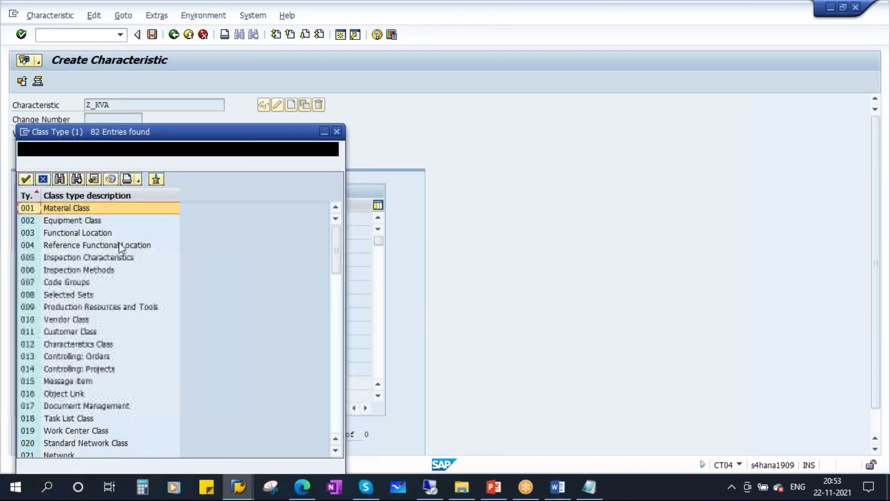
left_click_drag(153, 131, 369, 122)
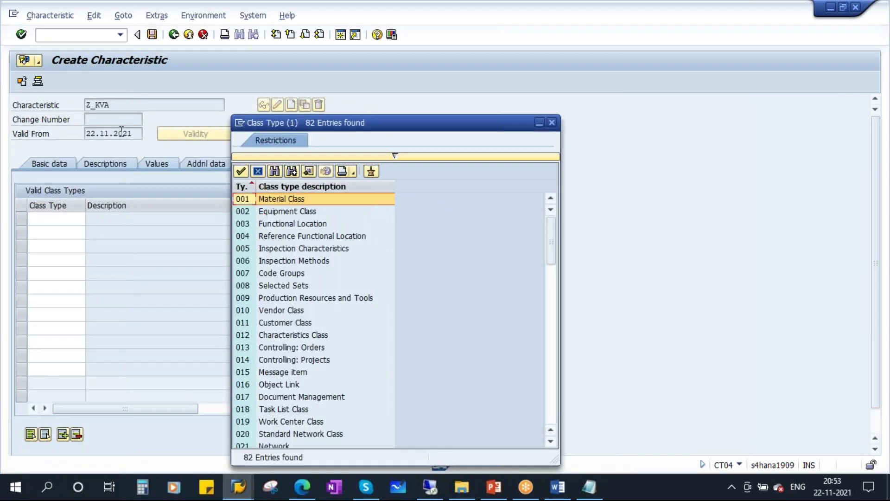
double_click(292, 212)
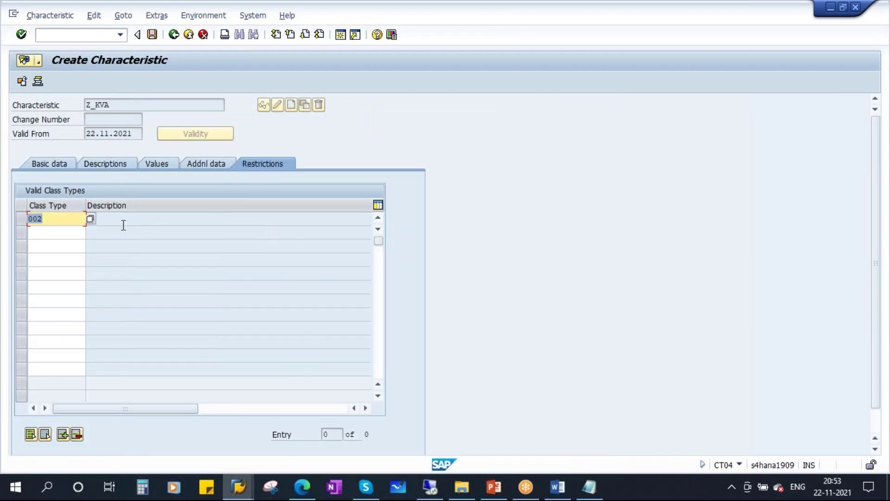
left_click(65, 233)
left_click(90, 233)
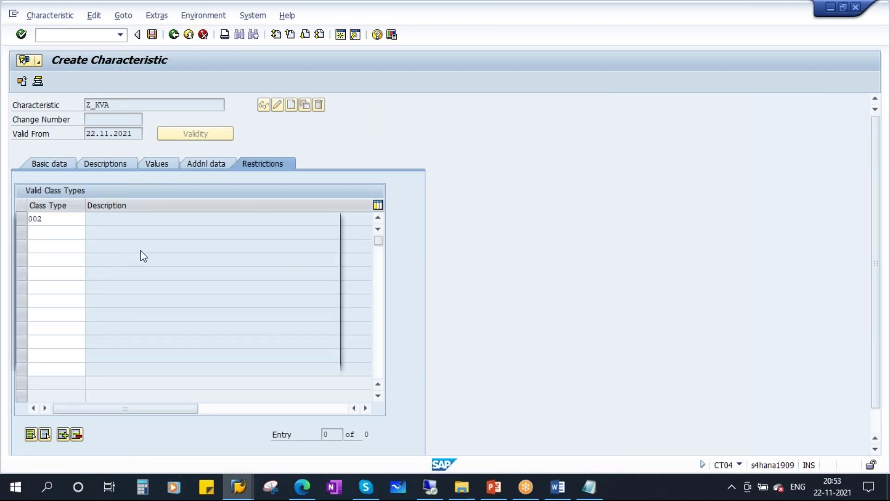
double_click(184, 232)
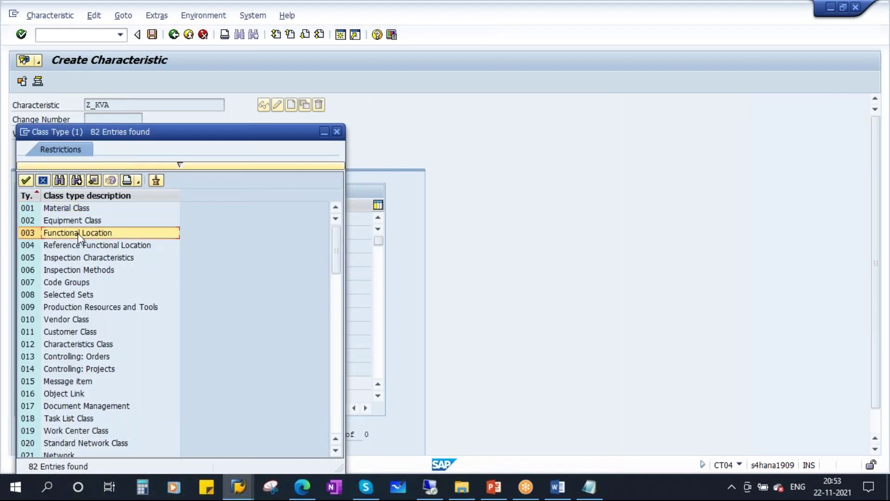
key("Return")
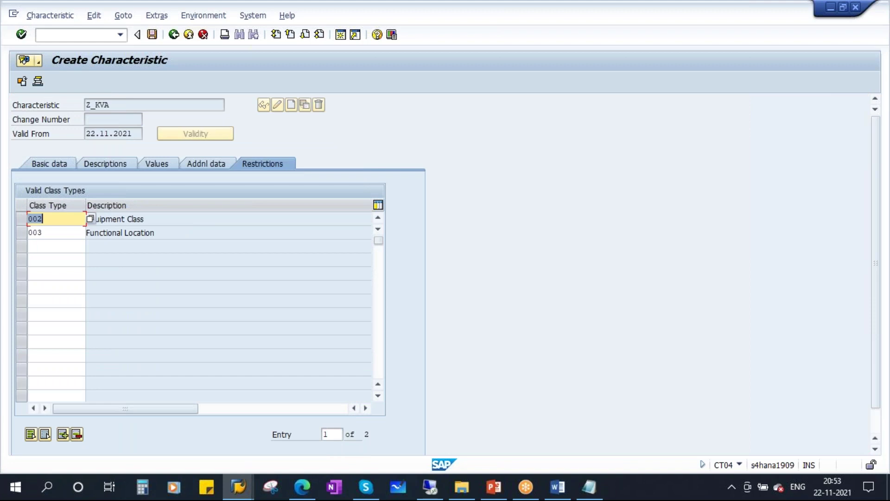
- Review the basic data and save characteristic Z_KVA
left_click_drag(119, 100, 70, 104)
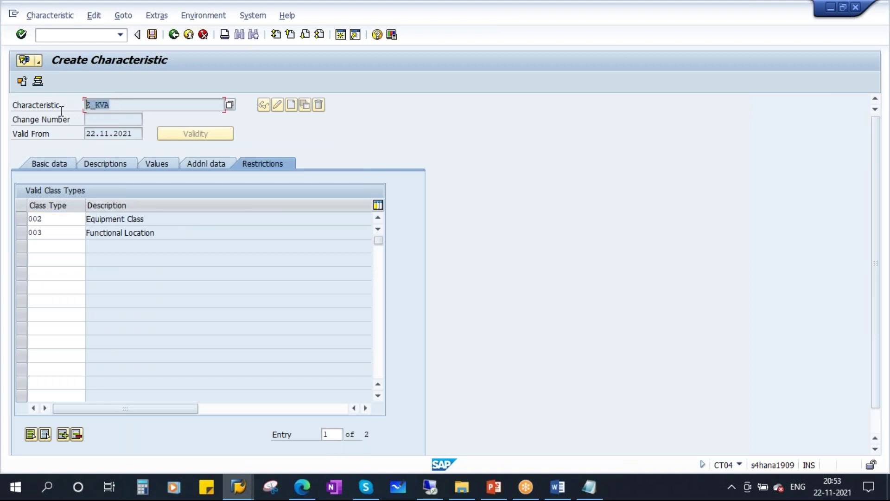
left_click_drag(50, 220, 5, 235)
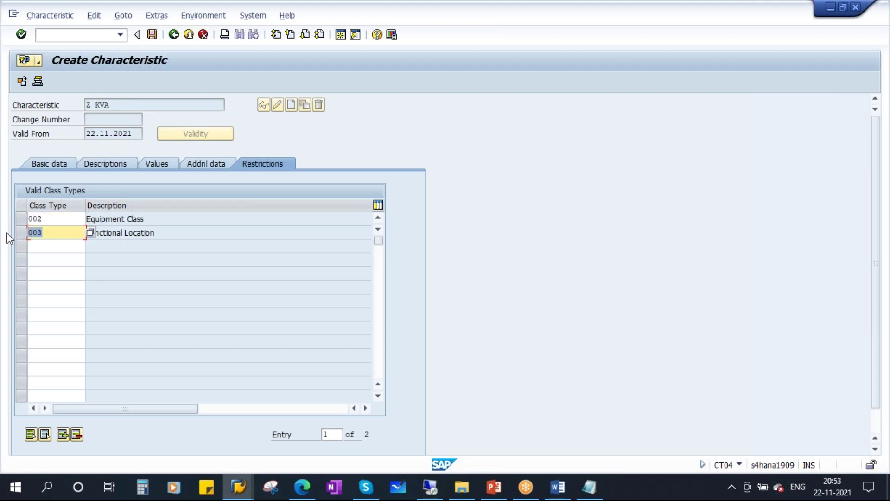
left_click(49, 164)
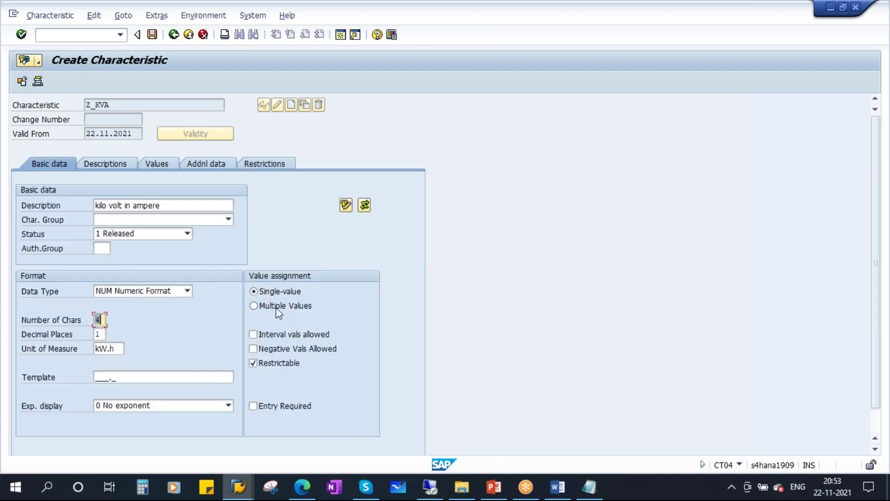
left_click(152, 35)
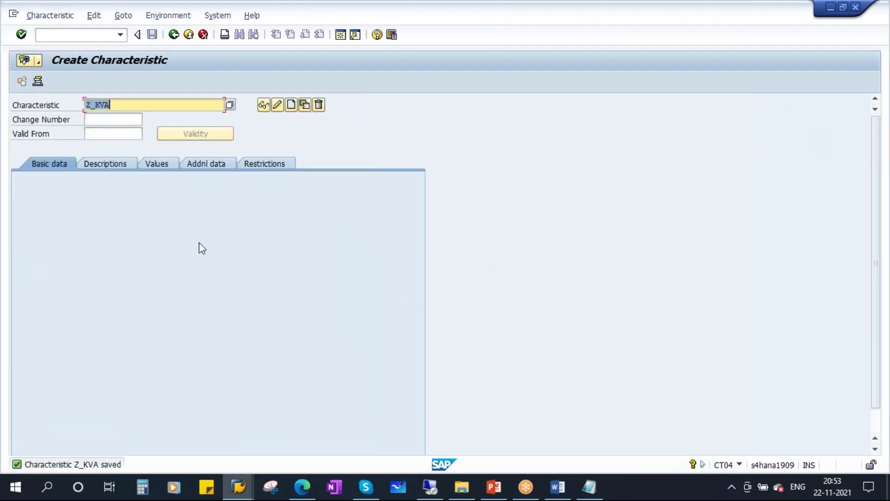
- Copy Z_CURRENT_IN_AMPERE from the notes and try creating it as a characteristic
left_click(589, 486)
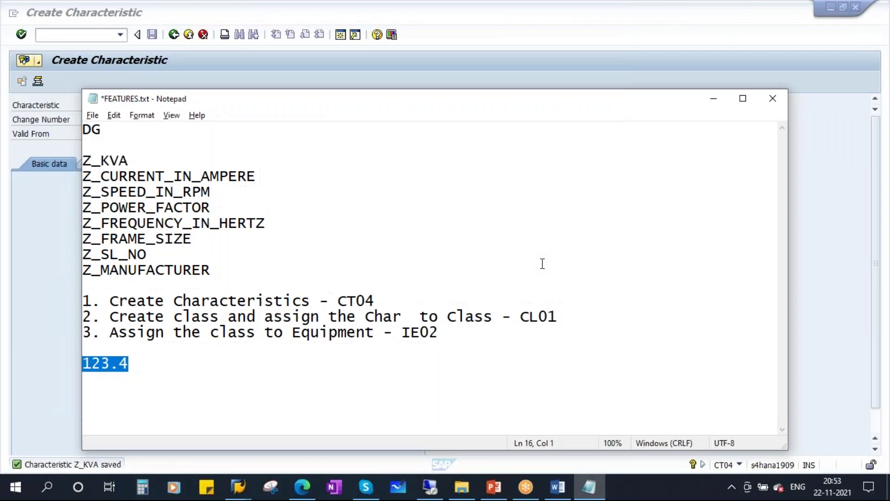
left_click_drag(255, 175, 84, 174)
left_click(262, 175)
left_click_drag(257, 176, 22, 177)
key("ctrl+c")
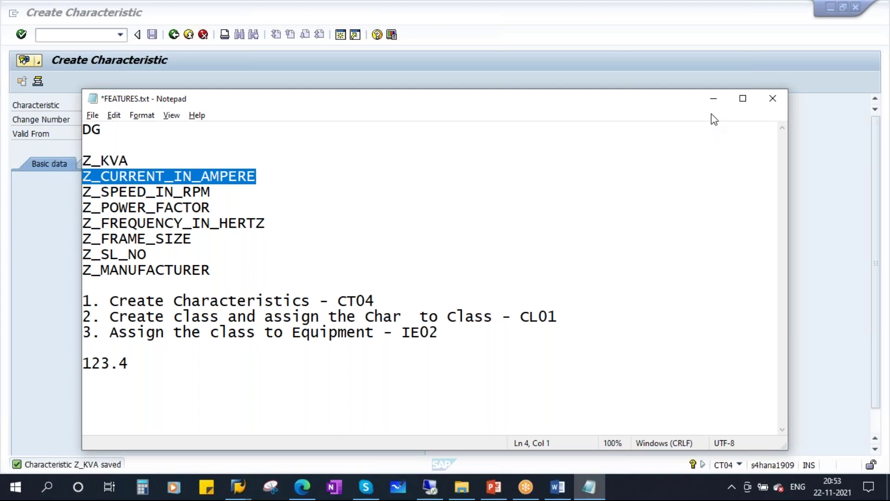
left_click(714, 98)
key("ctrl+v")
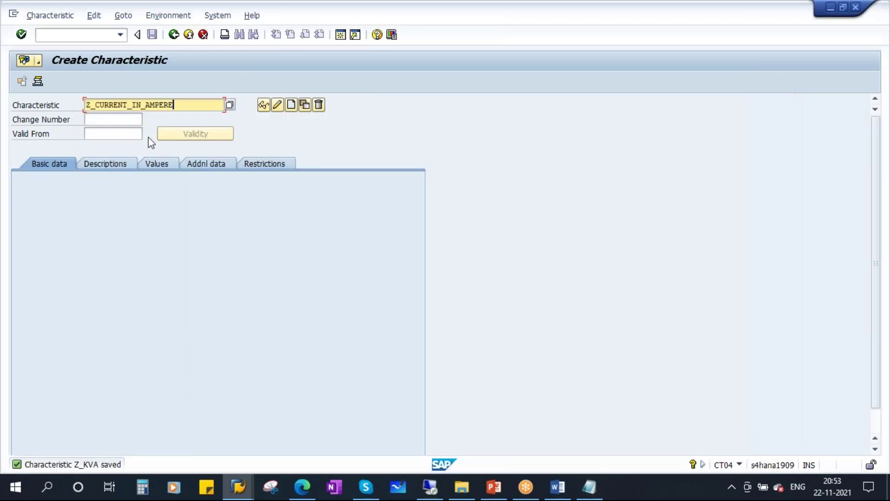
left_click(292, 106)
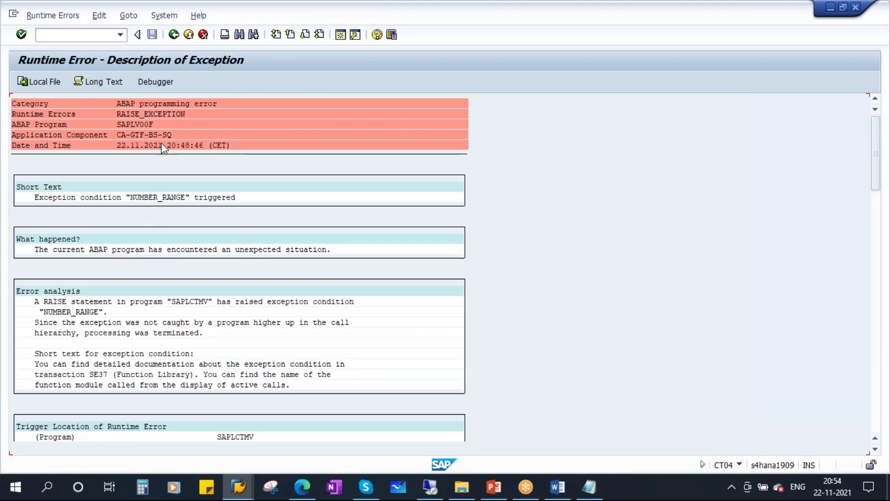
- Return to CT04 and retry creating Z_CURRENT_IN_AMPERE
left_click(174, 34)
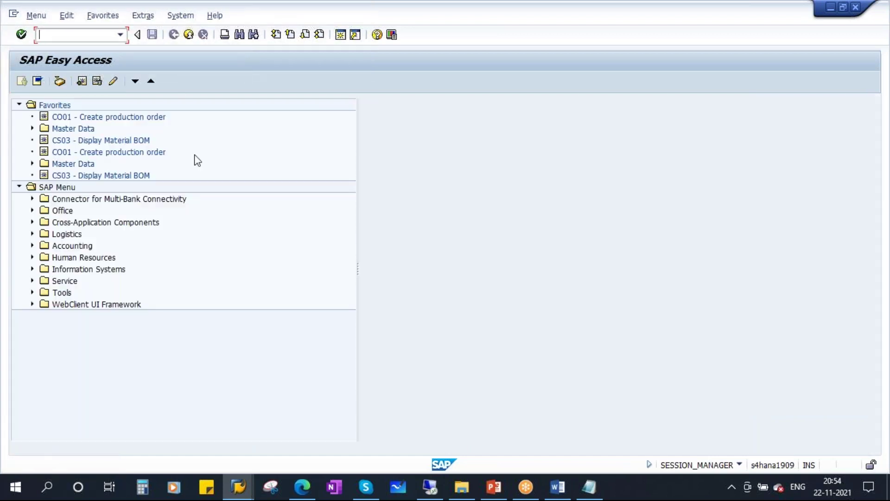
type("dt04")
key("Return")
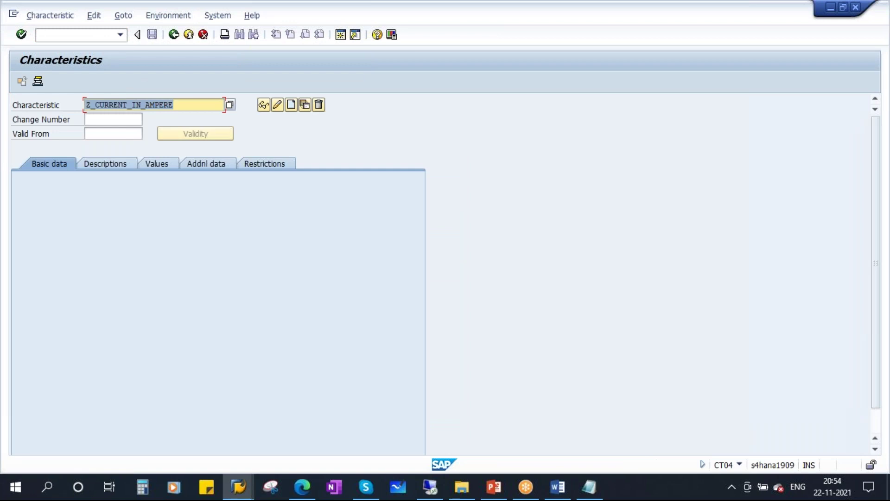
left_click(187, 105)
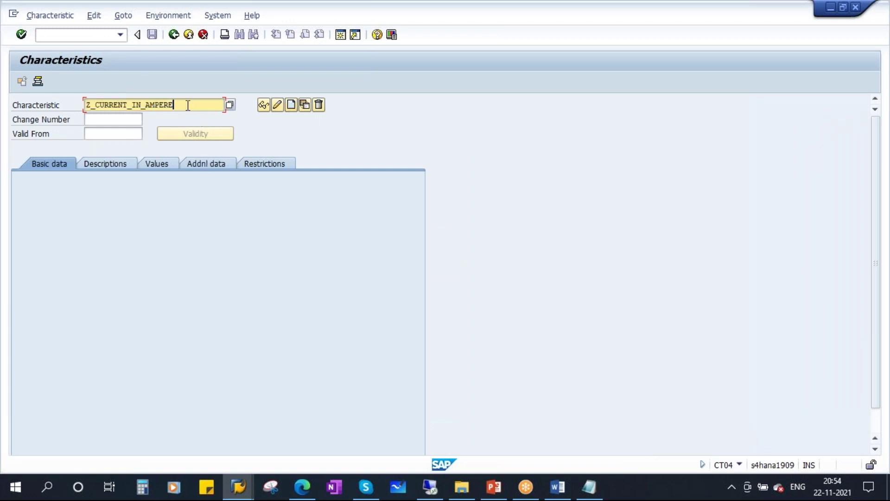
left_click(291, 104)
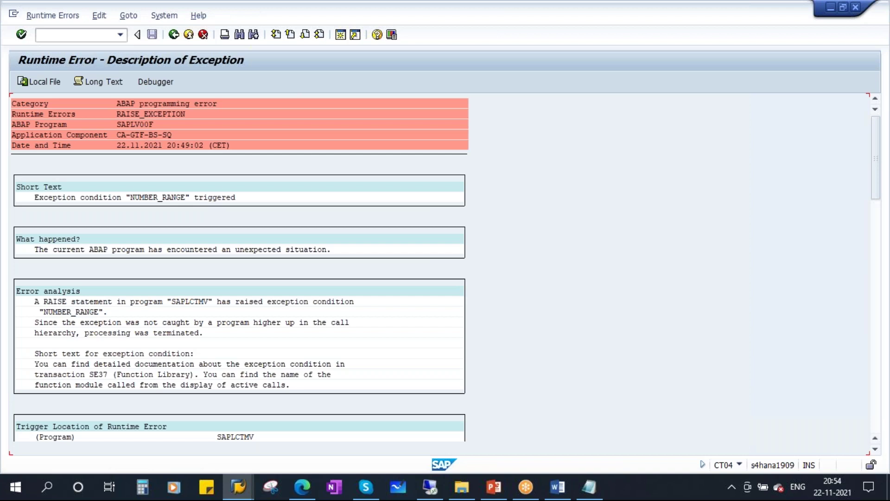
- Scroll through the NUMBER_RANGE error details and choose System > Log Off
scroll(455, 277, "down", 1)
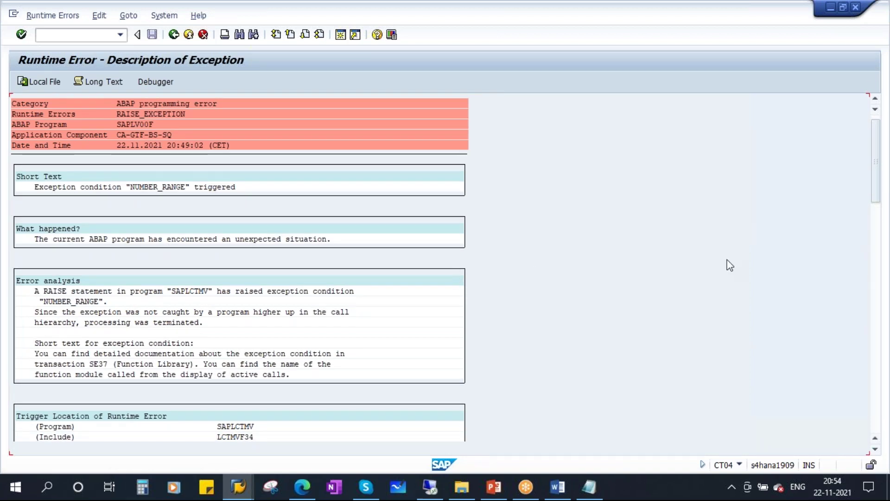
left_click_drag(876, 177, 876, 347)
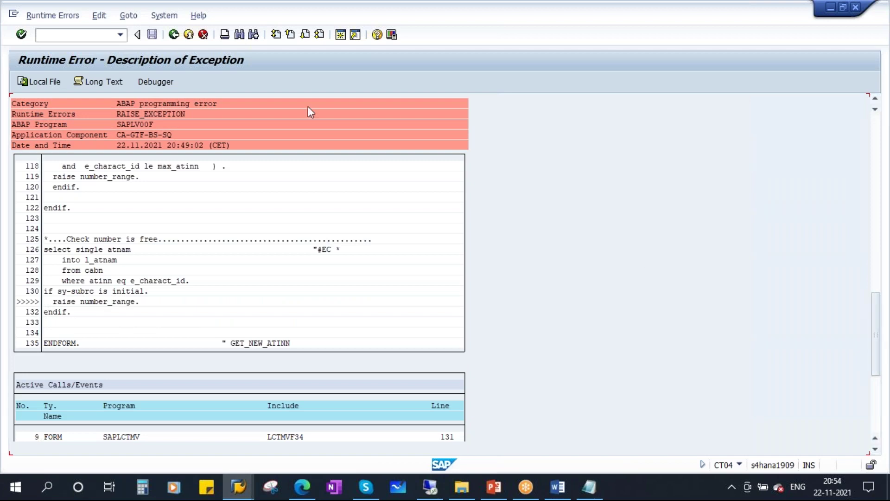
left_click(164, 16)
left_click(195, 203)
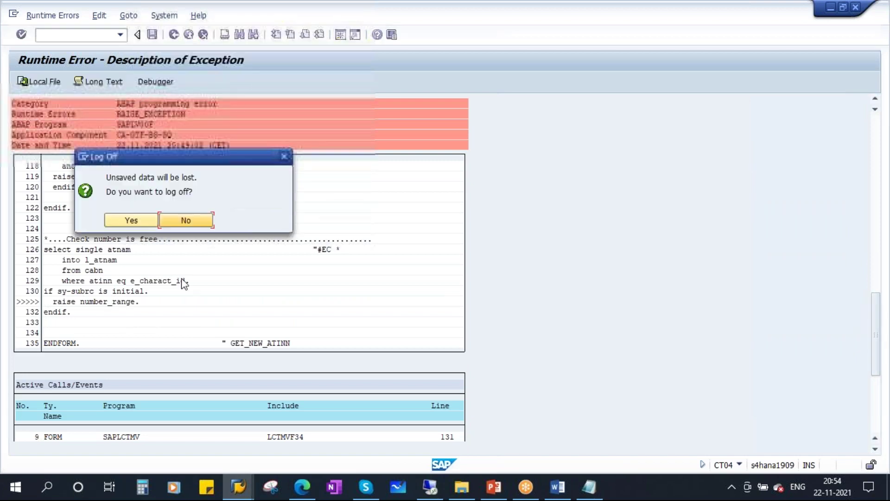
- Log off the old session and open a fresh S4HANA logon for client 400, with the user filled in from history
left_click(125, 223)
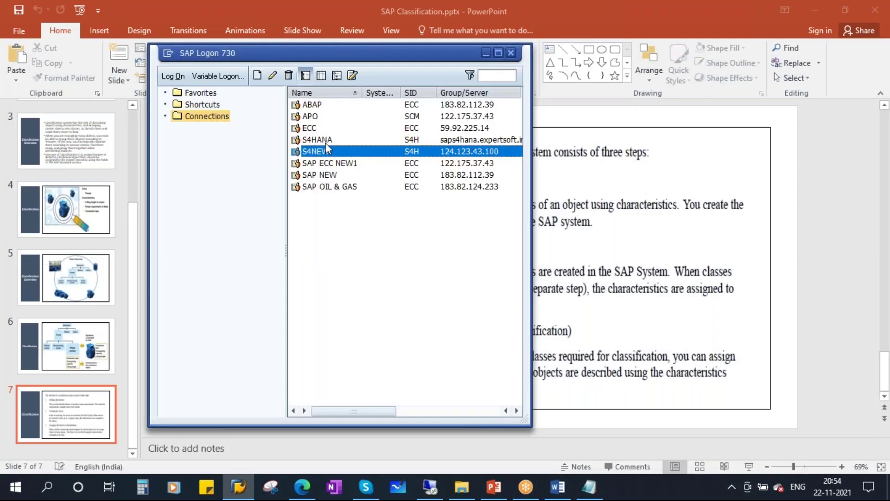
left_click(327, 140)
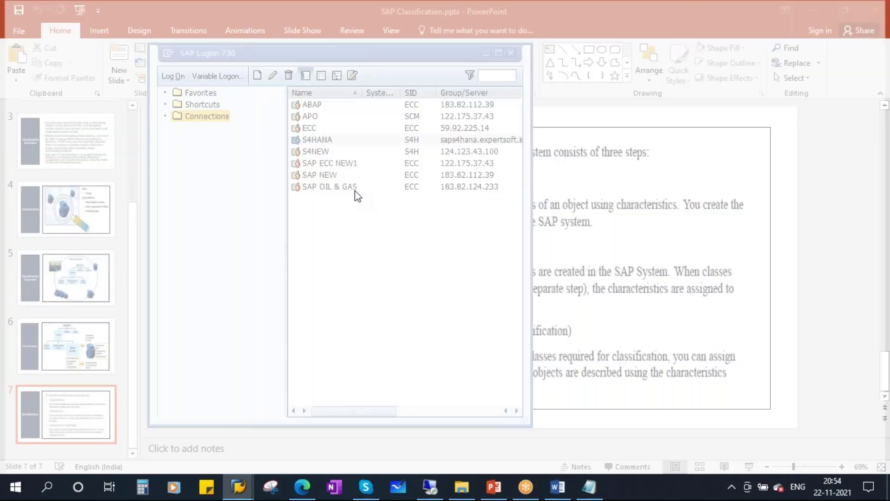
left_click(132, 156)
left_click(119, 146)
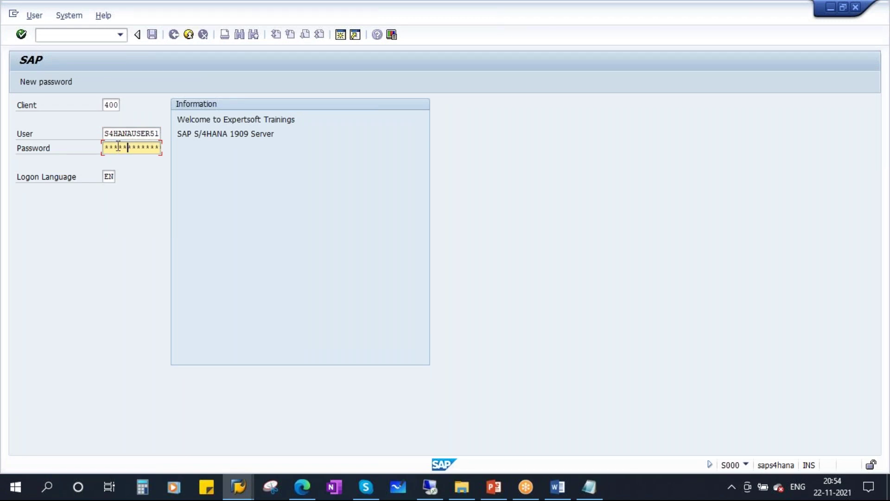
- Log on with the password and start transaction CT04 for characteristics
key("Return")
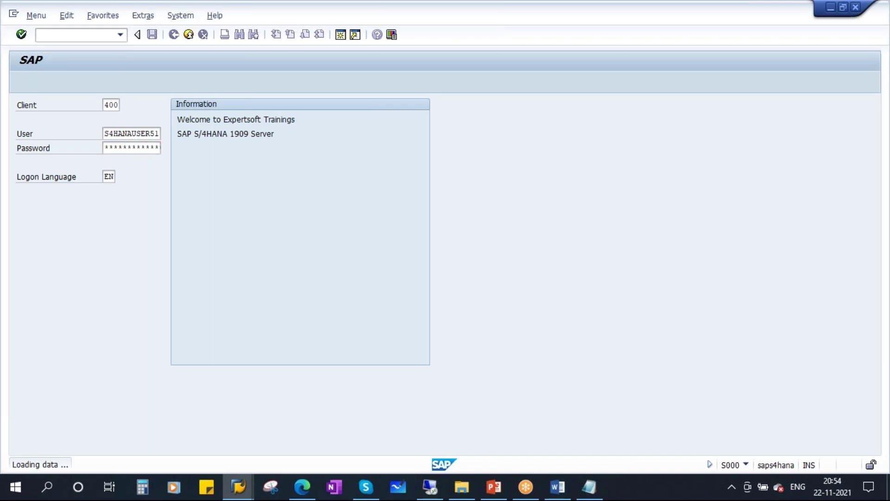
type("ct04")
key("Return")
- After Z_KVA and Z_PM_KVA prove taken, start creating characteristic ZPM_KVA instead
type("Z_KVA")
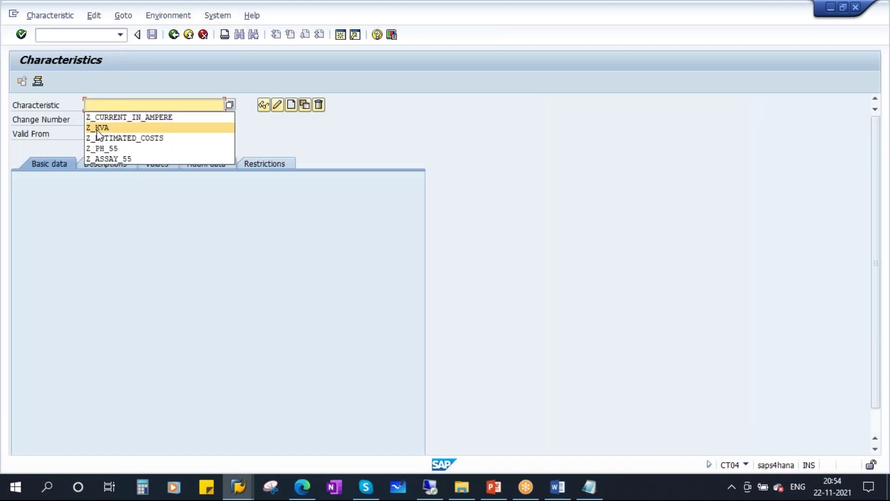
left_click(291, 104)
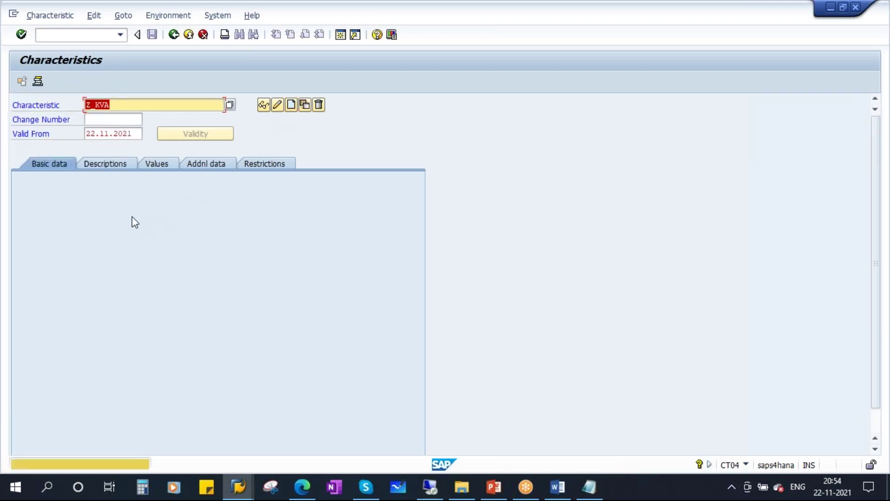
left_click(111, 106)
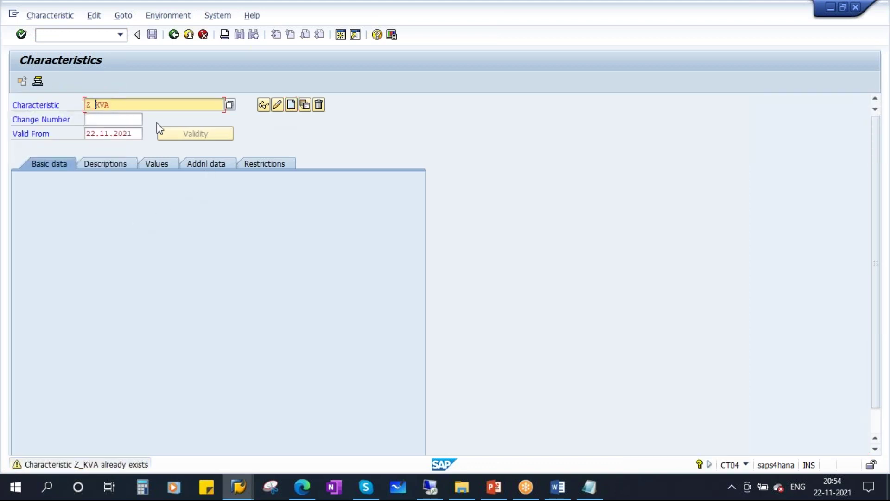
key("Caps_Lock")
type("PM_")
left_click(292, 105)
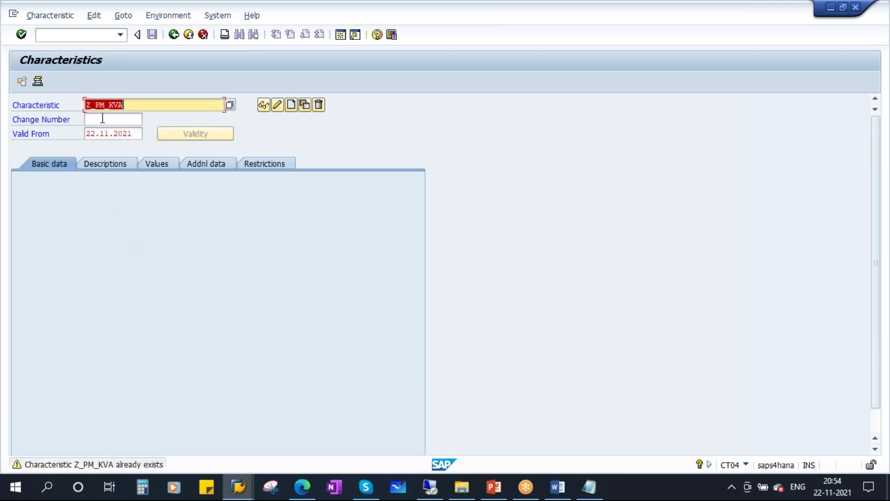
left_click(126, 106)
key("BackSpace")
left_click(291, 105)
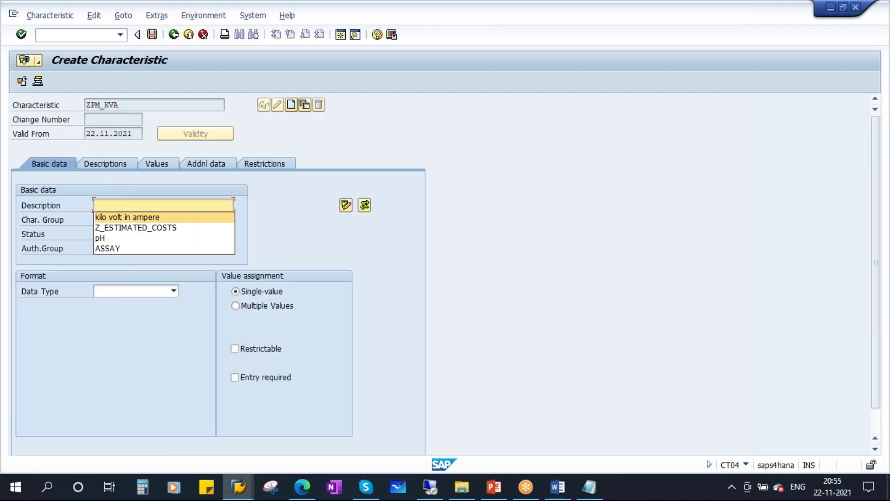
- Describe ZPM_KVA as kilo volt in ampere and make it numeric with 4 characters and 1 decimal
left_click(125, 217)
left_click(174, 291)
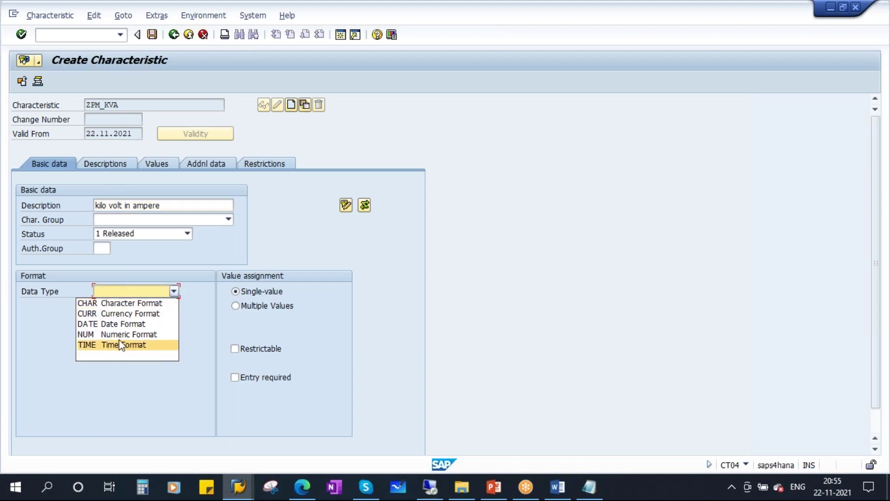
left_click(103, 335)
type("4")
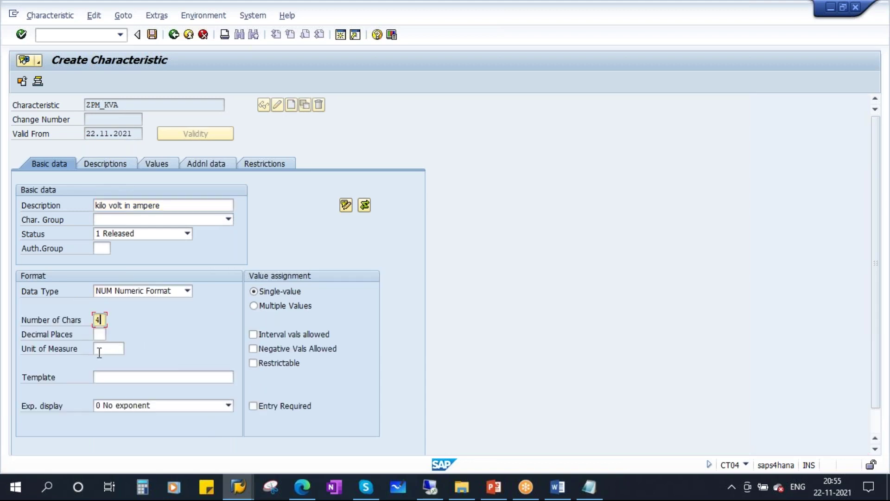
left_click(100, 335)
type("1")
- Pick kwh from the unit of measure value list and confirm the format values
left_click(108, 348)
left_click(130, 348)
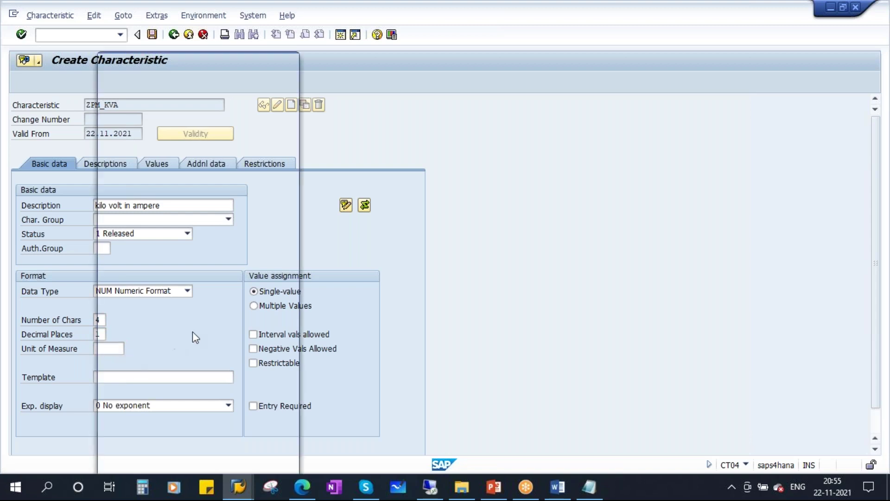
scroll(195, 332, "down", 4)
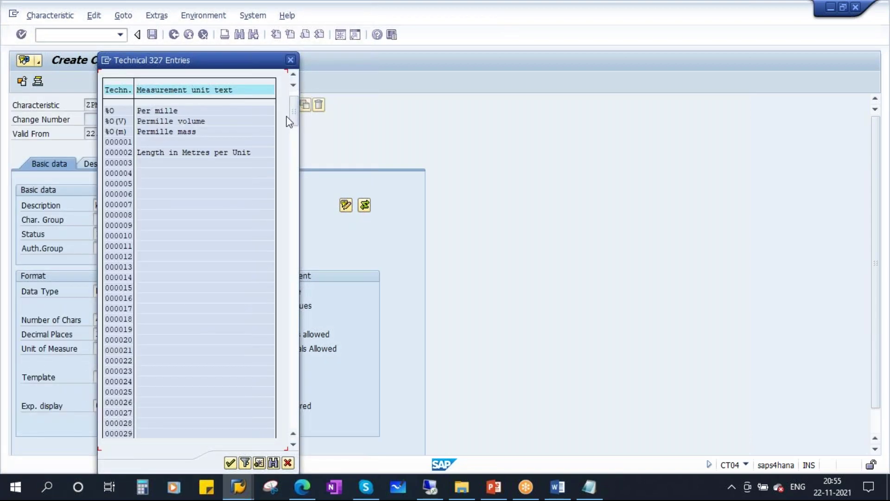
left_click_drag(296, 211, 294, 385)
scroll(205, 231, "up", 3)
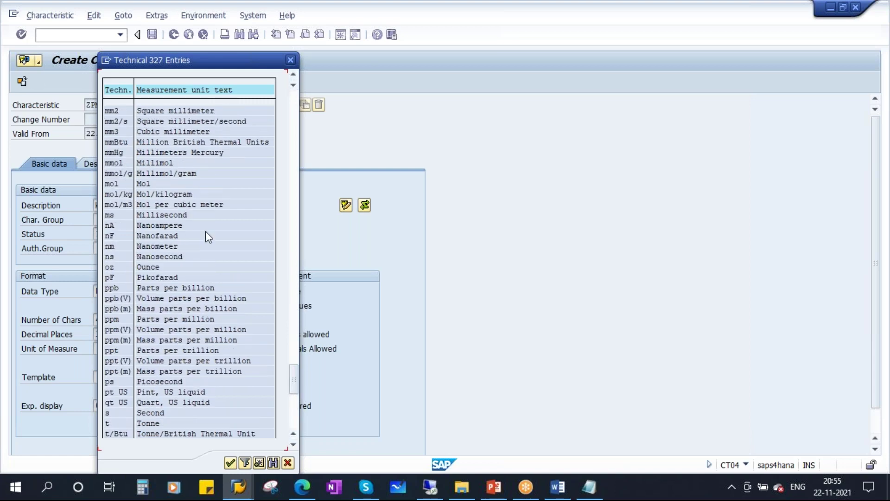
scroll(207, 230, "up", 6)
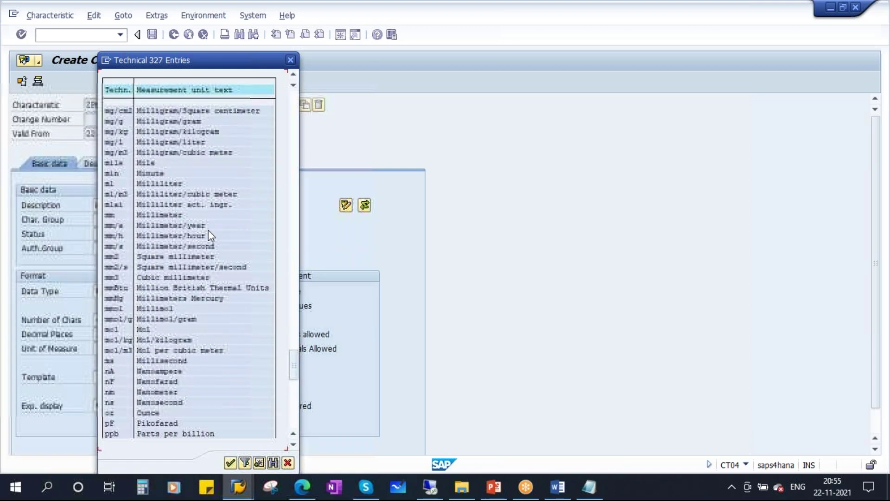
scroll(209, 231, "up", 8)
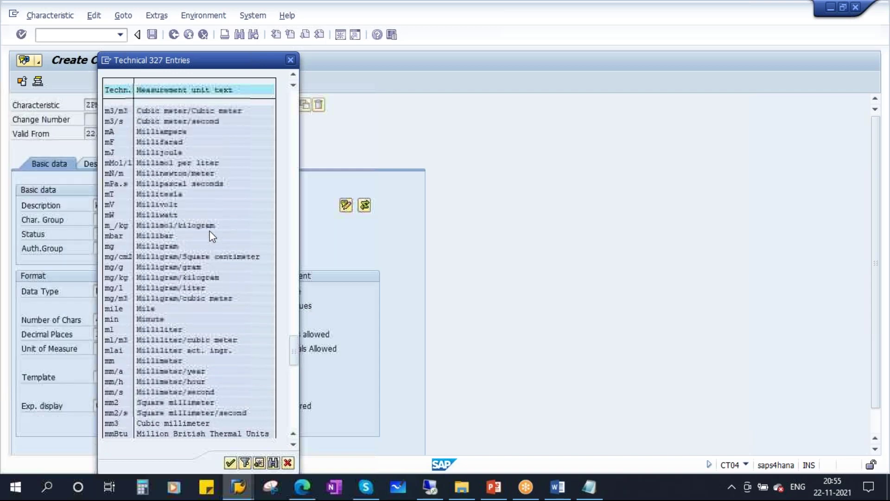
scroll(210, 231, "up", 1)
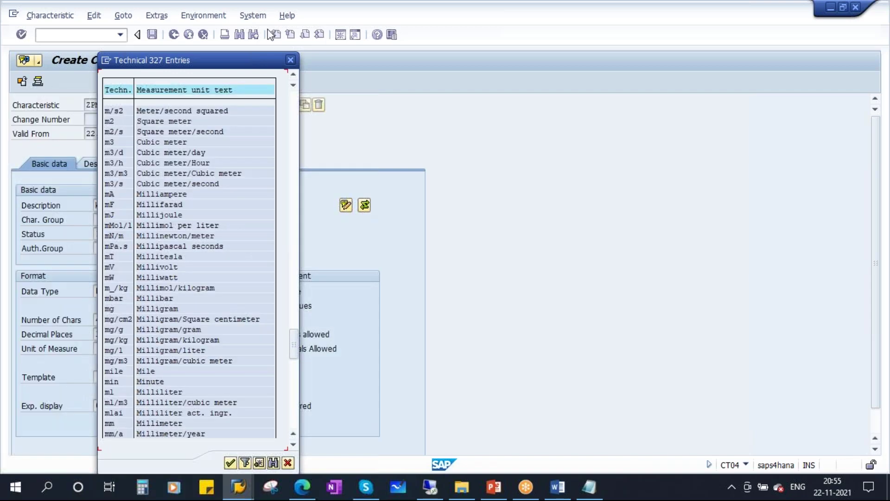
left_click(296, 119)
scroll(198, 197, "up", 2)
double_click(177, 162)
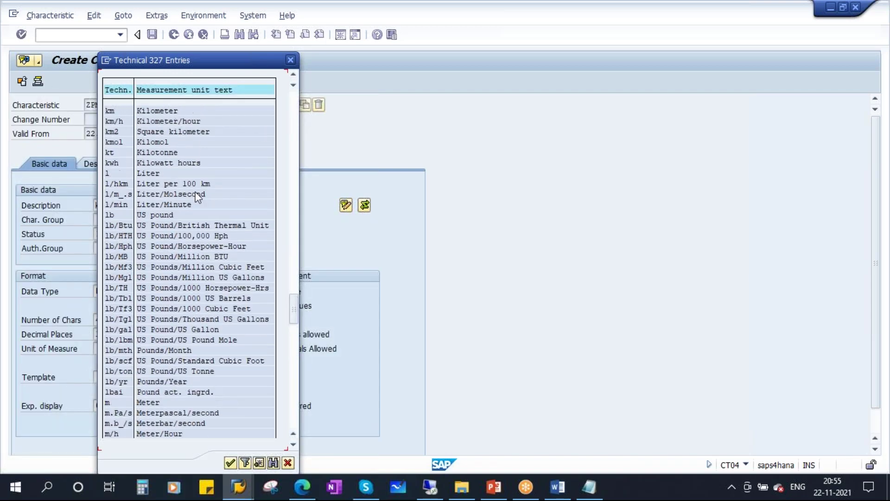
key("Return")
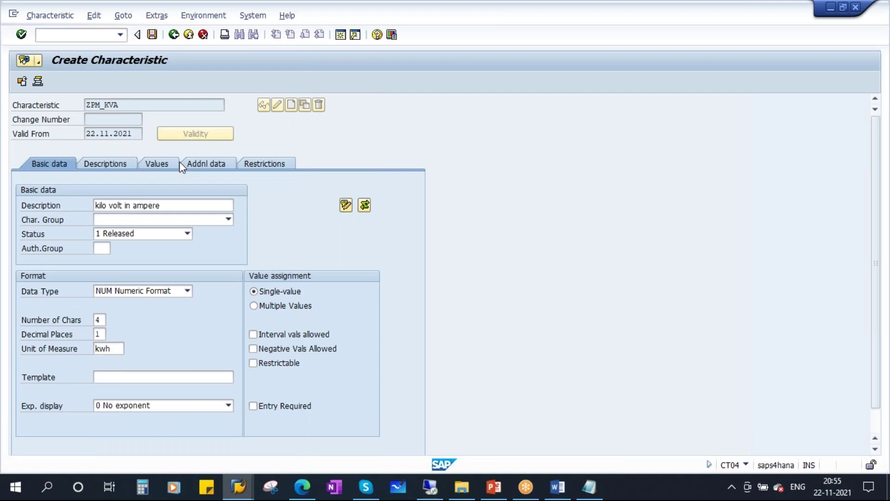
- Make ZPM_KVA restrictable to class types 003 and 002, then save it
left_click(274, 365)
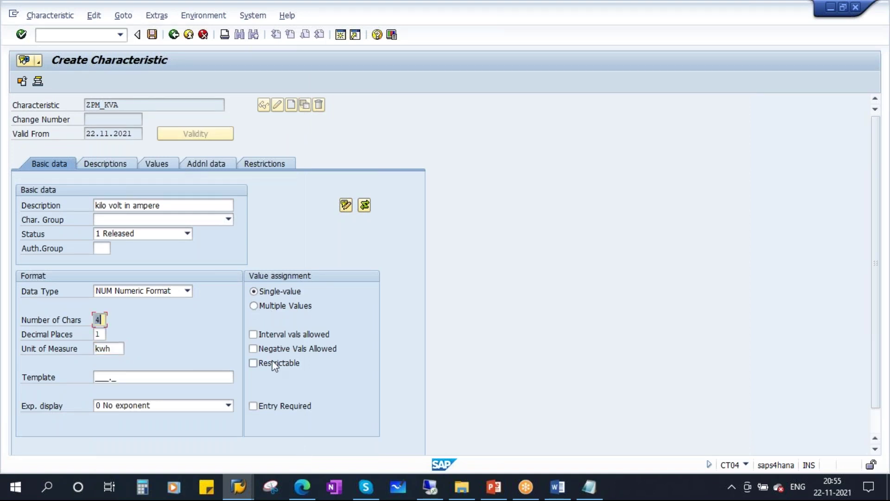
left_click(255, 164)
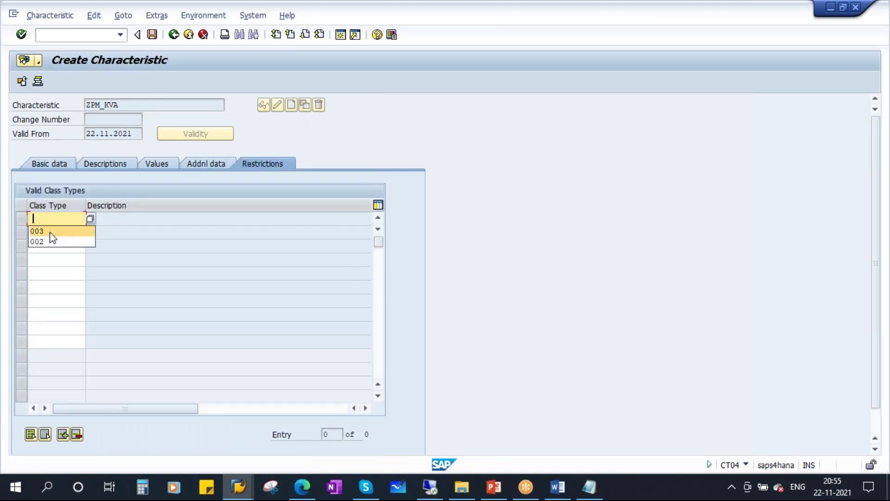
left_click(51, 234)
left_click(52, 236)
left_click(48, 252)
key("Return")
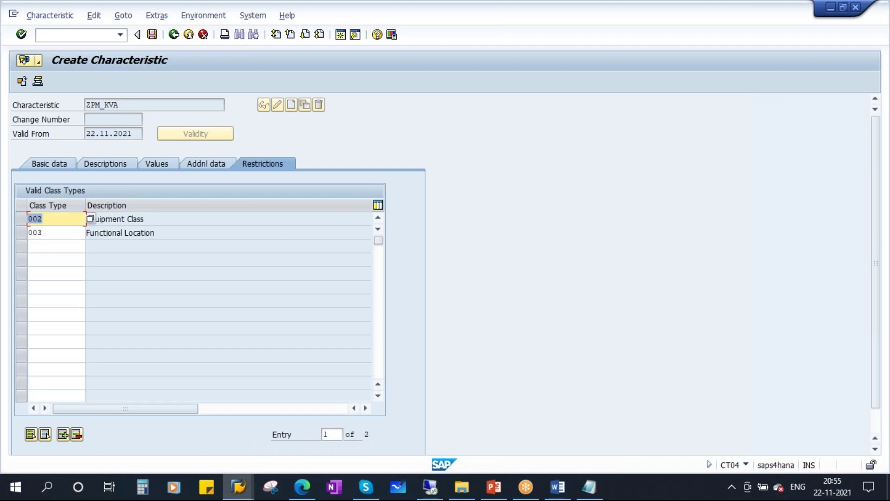
left_click(152, 36)
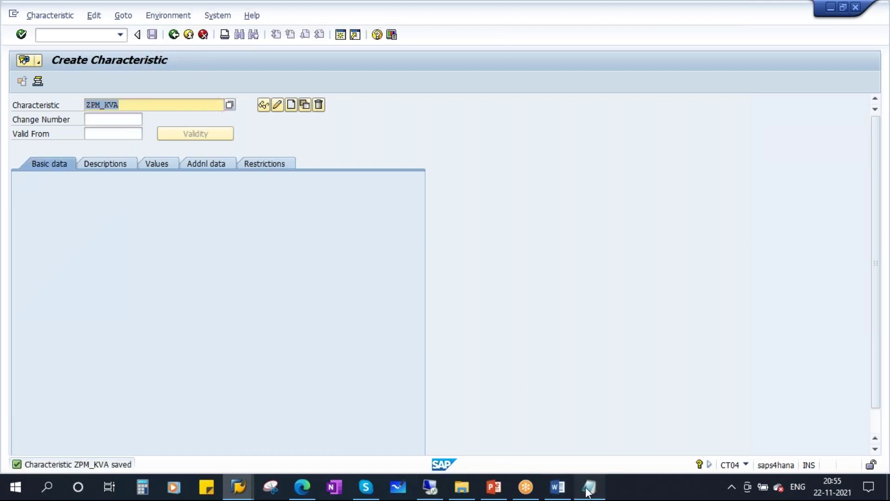
left_click(589, 487)
- In FEATURES.txt, rename Z_KVA and Z_CURRENT_IN_AMPERE to ZPM_KVA and ZPM_CURRENT_IN_AMPERE
left_click(92, 163)
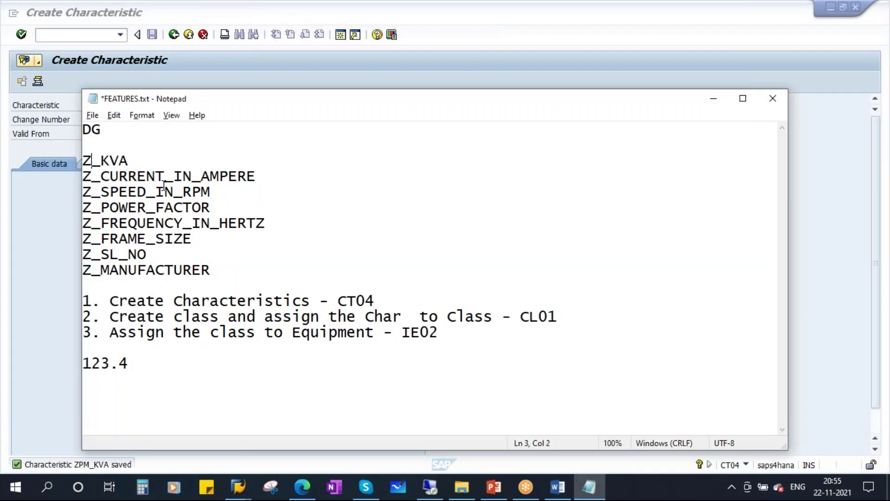
type("PM")
left_click(91, 176)
type("PM")
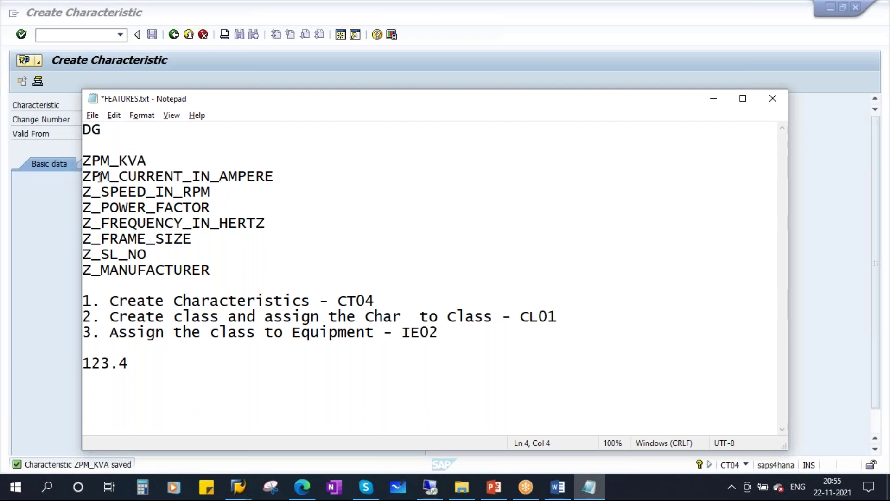
- Copy ZPM_CURRENT_IN_AMPERE and paste it as the characteristic name in SAP
left_click_drag(275, 176, 82, 176)
key("ctrl+c")
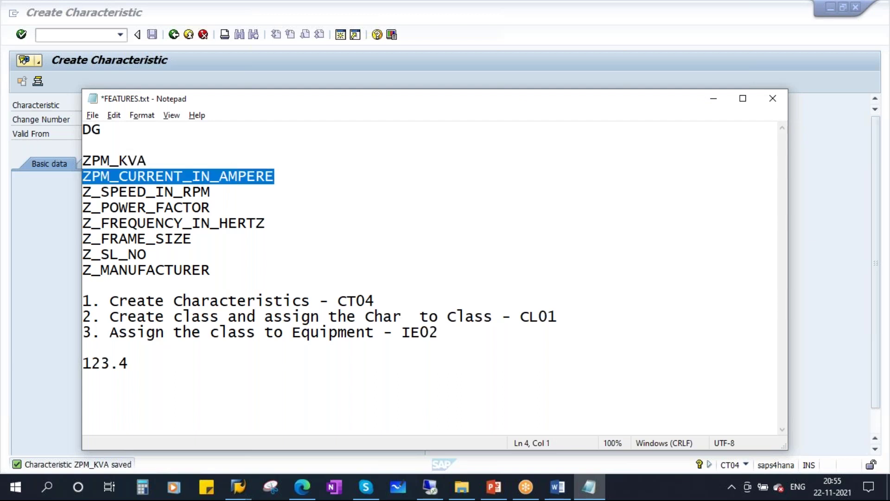
left_click(714, 99)
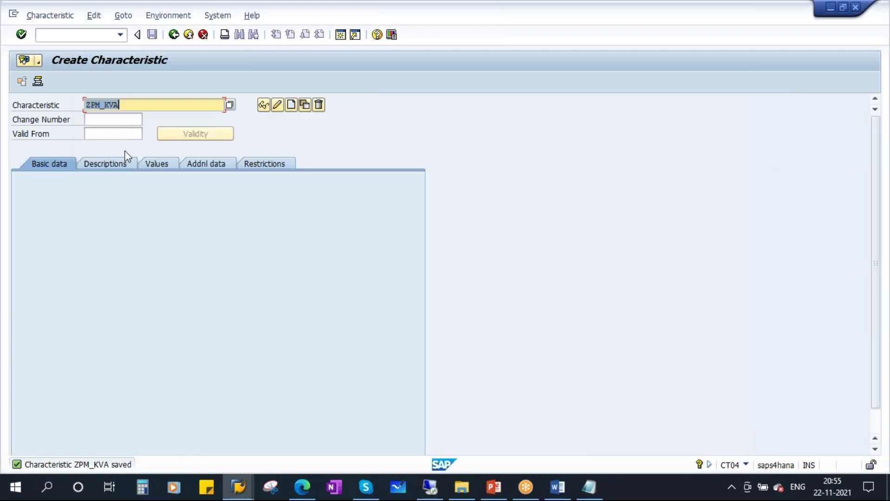
key("ctrl+v")
- Create ZPM_CURRENT_IN_AMPERE with its name as description, numeric, 4 characters, 1 decimal
left_click(290, 106)
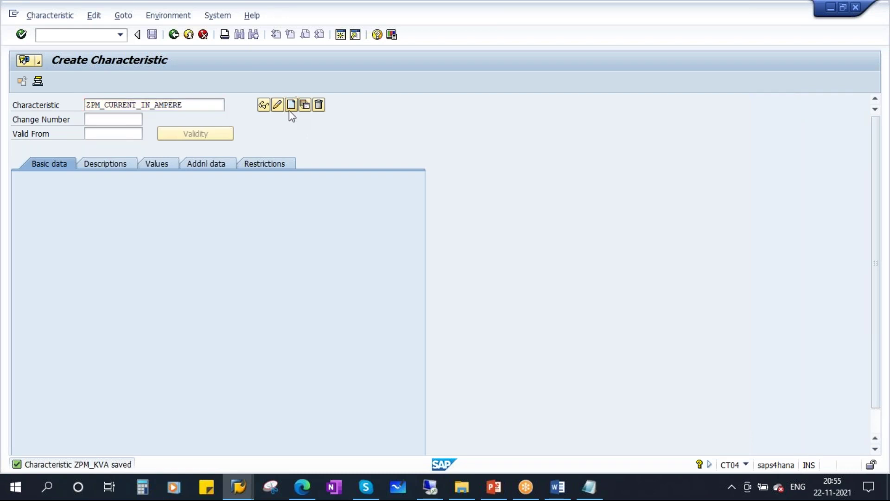
left_click(111, 206)
key("ctrl+v")
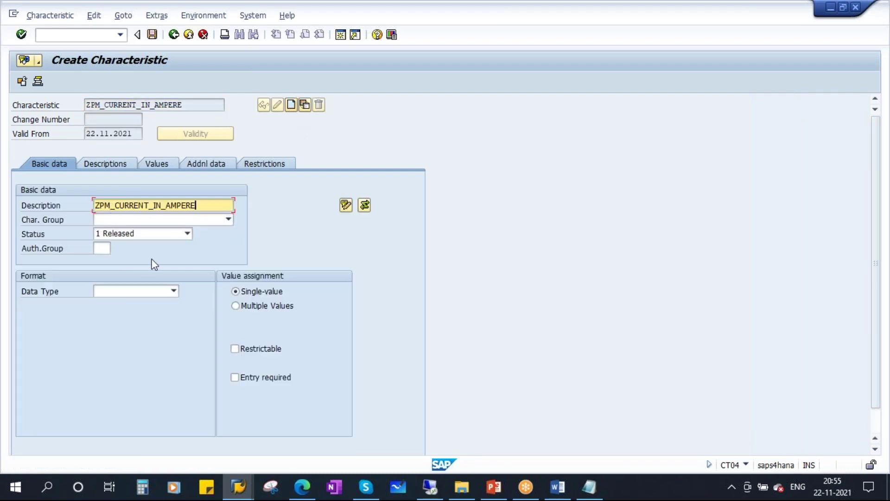
left_click(174, 292)
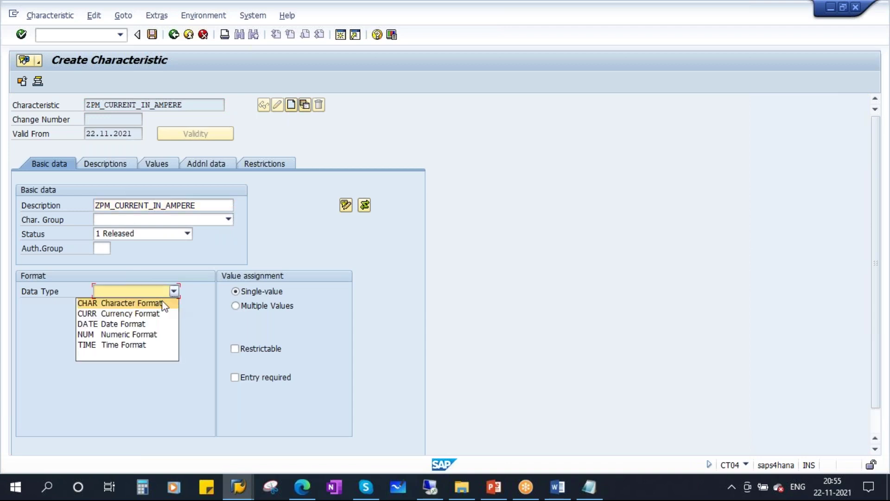
left_click(147, 335)
type("4")
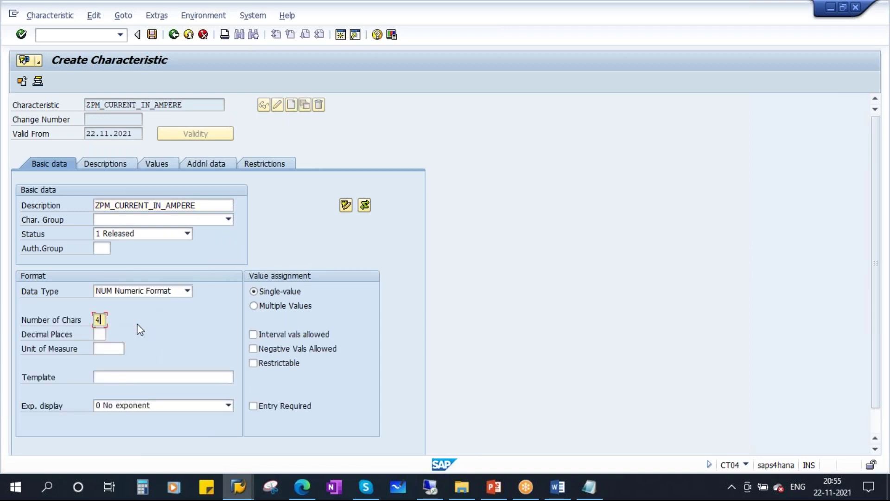
key("Tab")
type("1")
- Pick A (Ampere) from the unit of measure list and confirm the format values
left_click(111, 349)
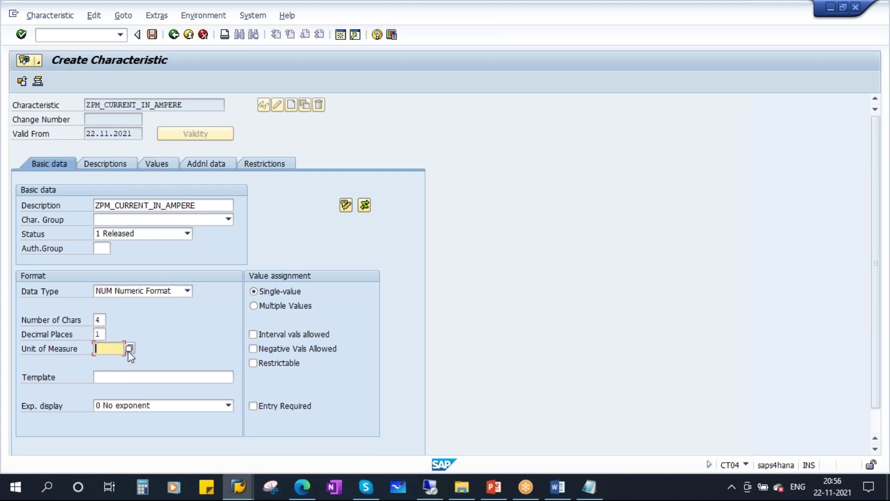
left_click(129, 349)
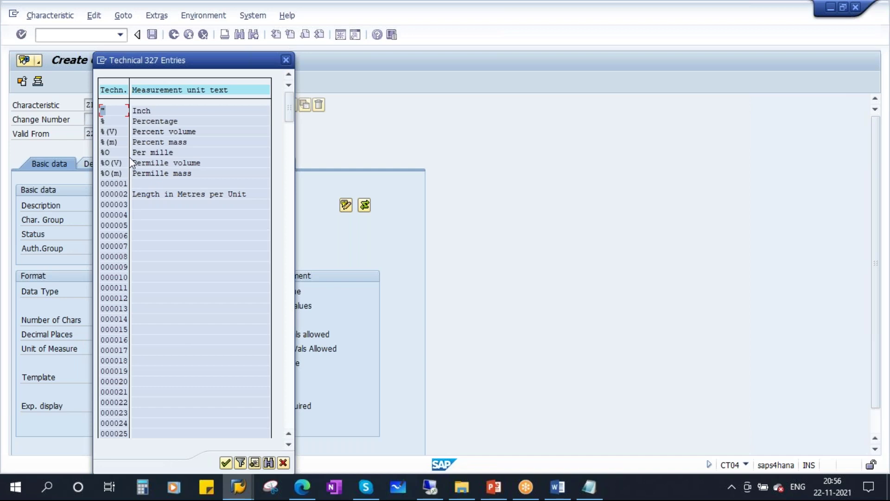
scroll(158, 276, "down", 2)
left_click_drag(290, 122, 293, 178)
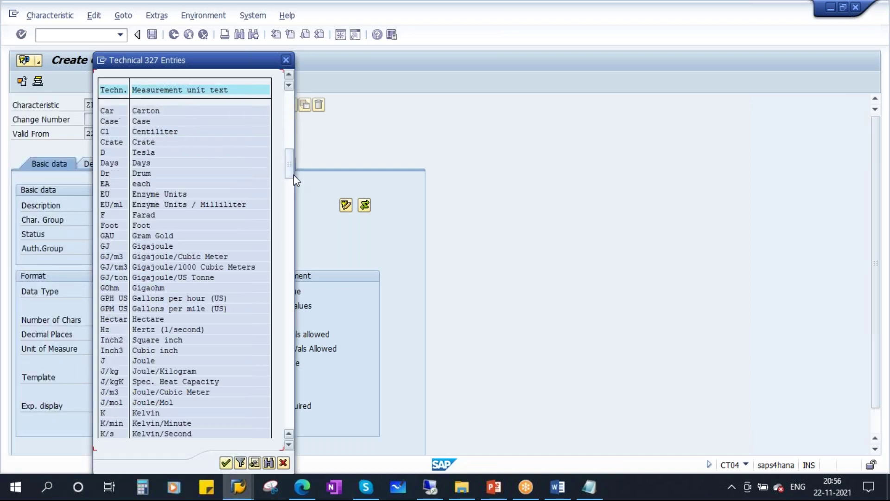
scroll(130, 216, "up", 2)
scroll(132, 219, "up", 4)
scroll(138, 223, "up", 1)
double_click(146, 143)
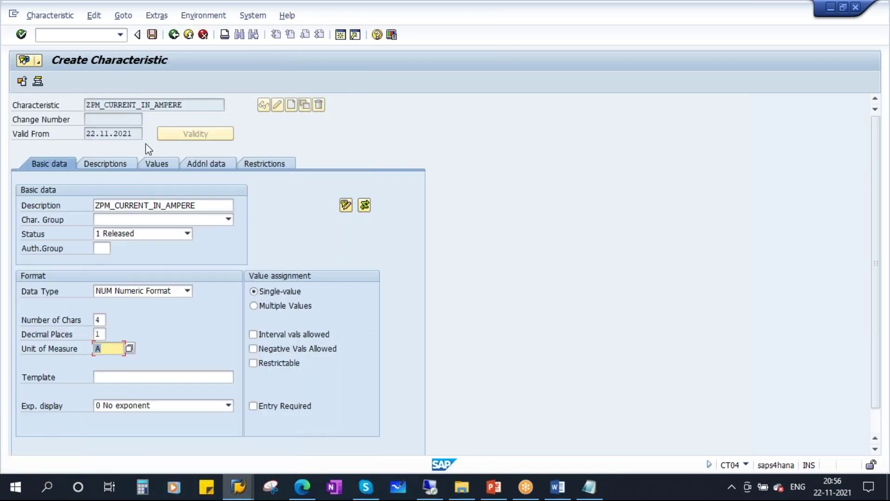
key("Return")
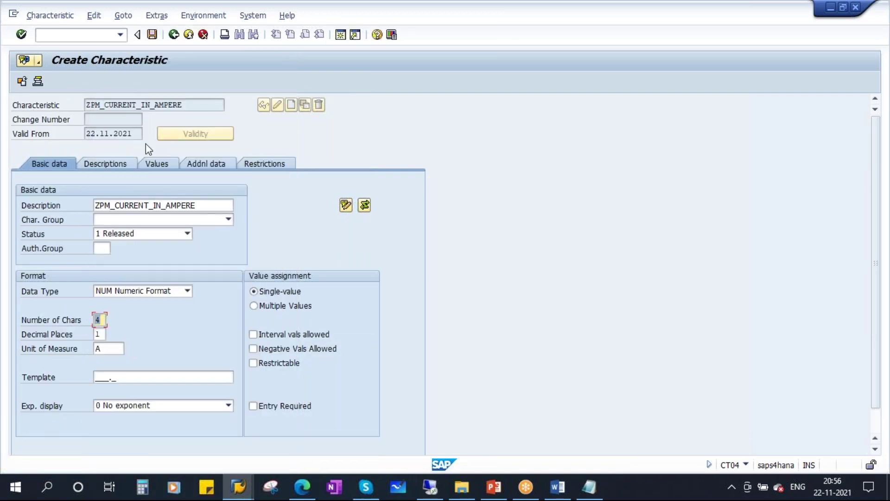
- Make ZPM_CURRENT_IN_AMPERE restrictable to class types 003 and 002, then save it
left_click(254, 363)
left_click(267, 163)
left_click(64, 223)
left_click(44, 235)
left_click(43, 236)
left_click(40, 254)
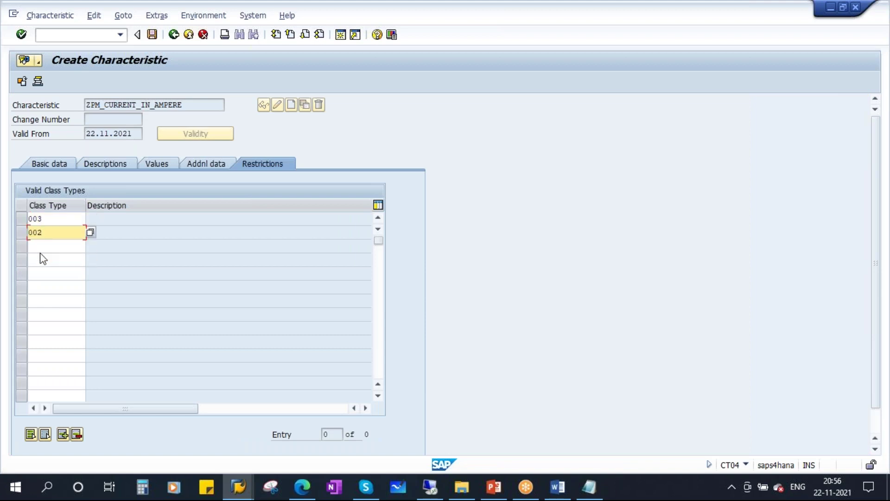
key("Return")
left_click(151, 34)
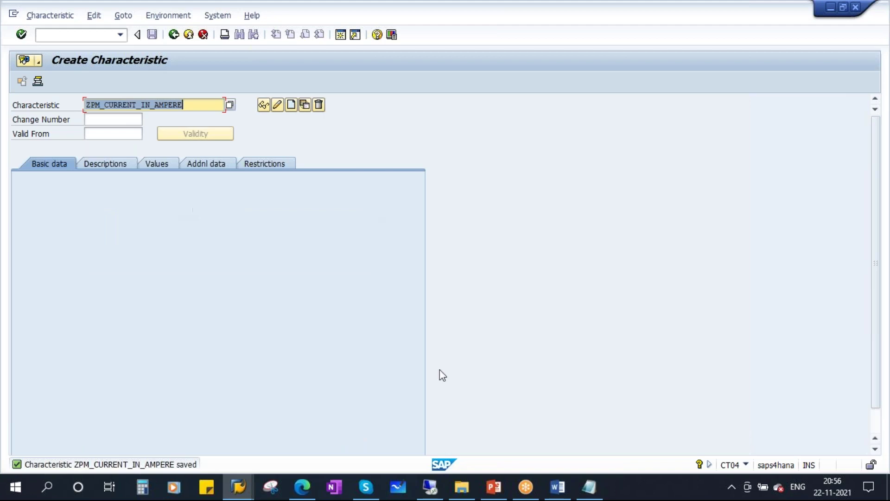
left_click(589, 485)
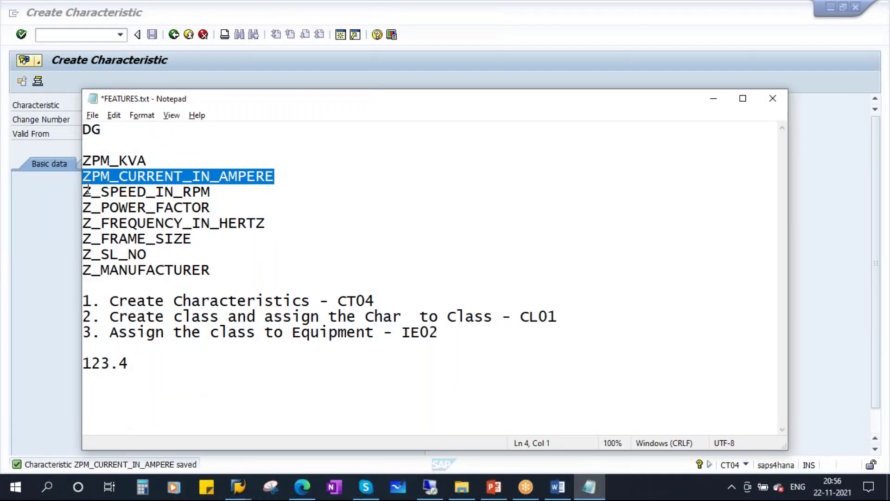
- Rename Z_SPEED_IN_RPM to ZPM_SPEED_IN_RPM in the notes and paste it as SAP's characteristic name
left_click(92, 192)
type("PM")
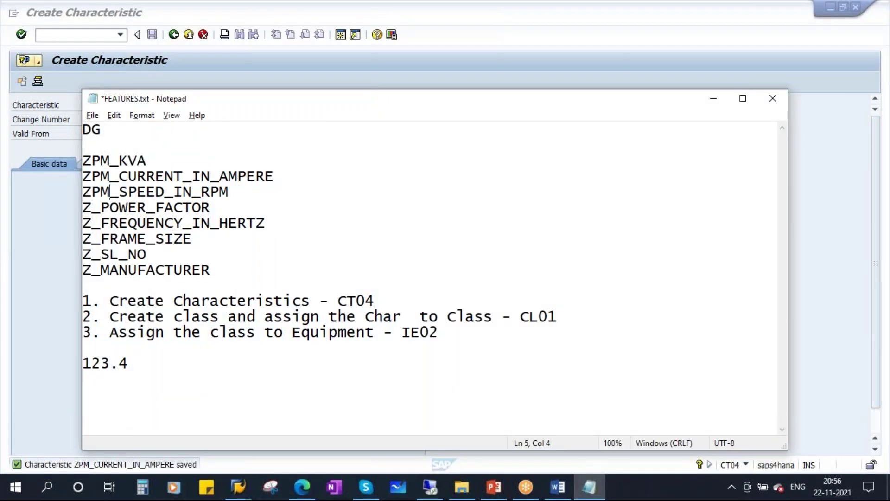
left_click_drag(238, 275, 87, 150)
left_click(295, 240)
left_click_drag(230, 192, 75, 195)
key("ctrl+c")
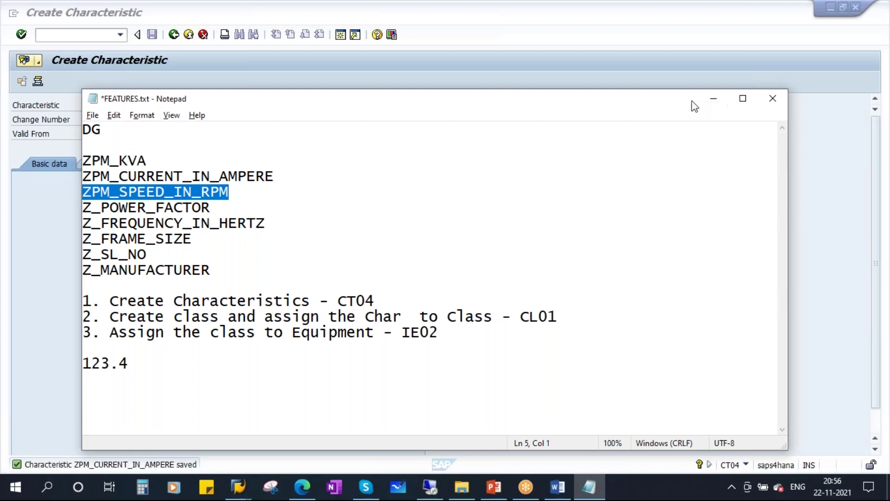
left_click(714, 99)
key("ctrl+v")
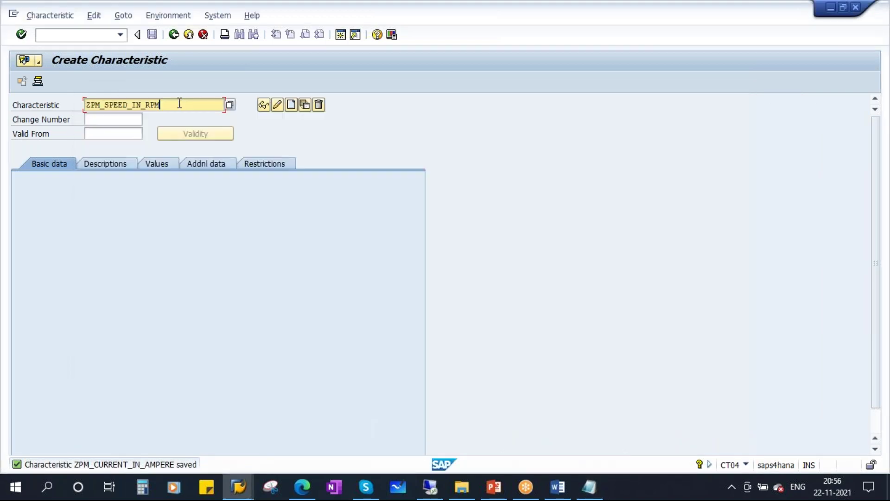
- Create ZPM_SPEED_IN_RPM, using its own name as description and NUM numeric format
left_click(292, 105)
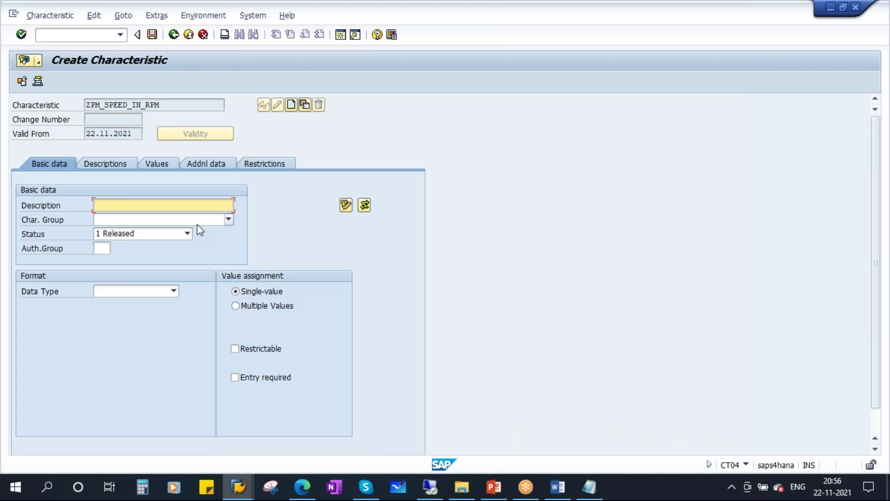
key("ctrl+v")
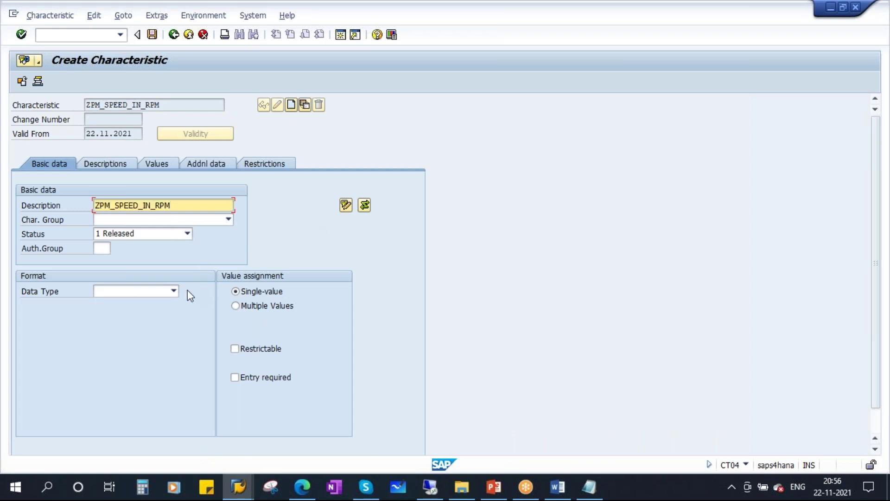
left_click(173, 291)
left_click(133, 335)
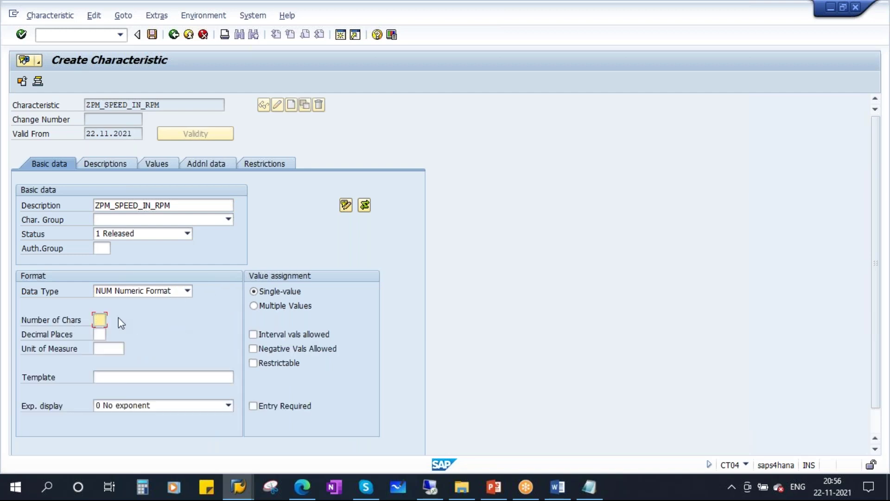
- Give ZPM_SPEED_IN_RPM 4 characters and pick 1/min from the unit of measure list
left_click(106, 349)
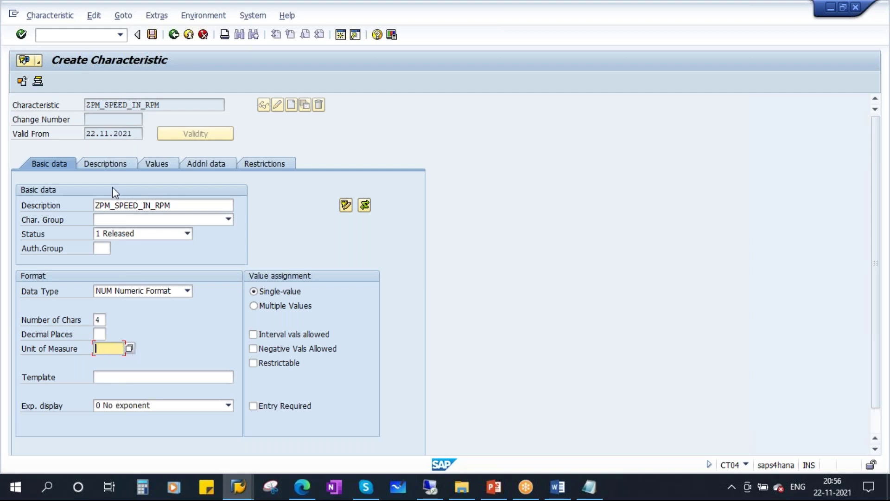
left_click(129, 349)
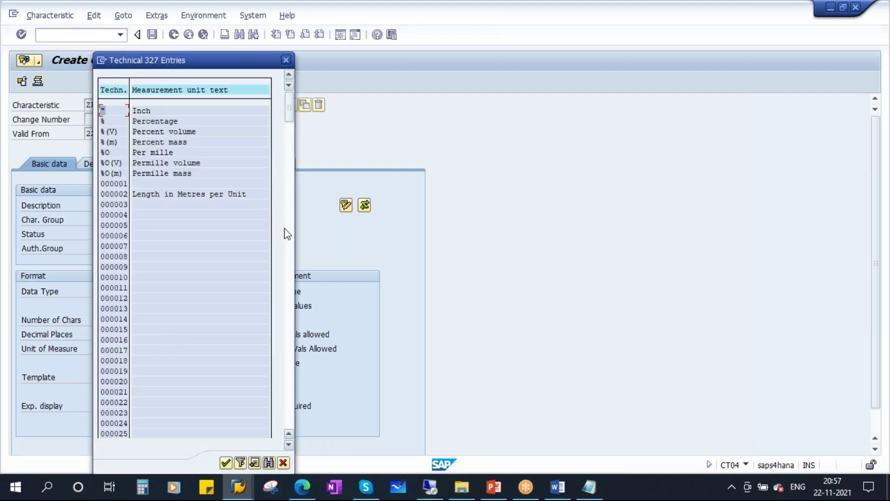
left_click(290, 227)
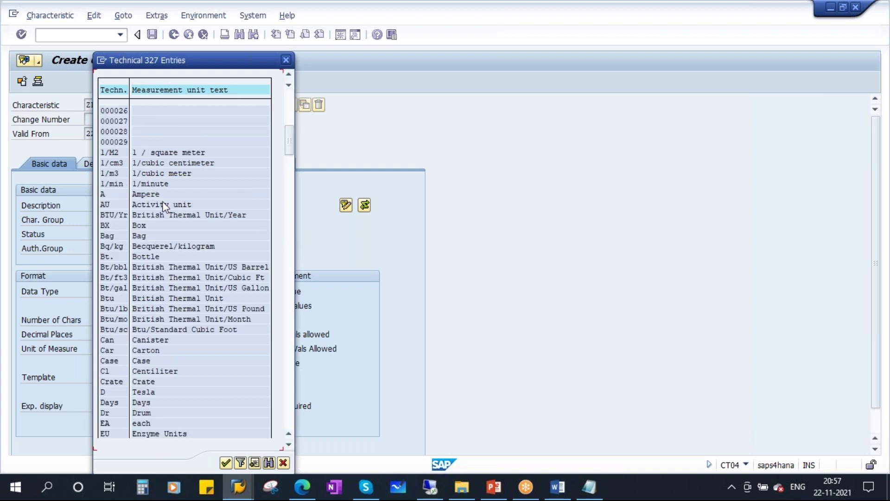
scroll(164, 323, "down", 4)
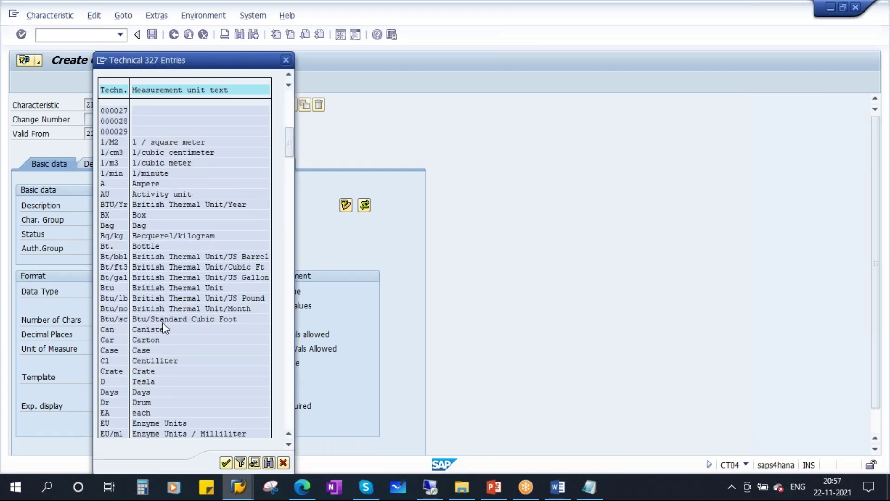
scroll(163, 323, "up", 4)
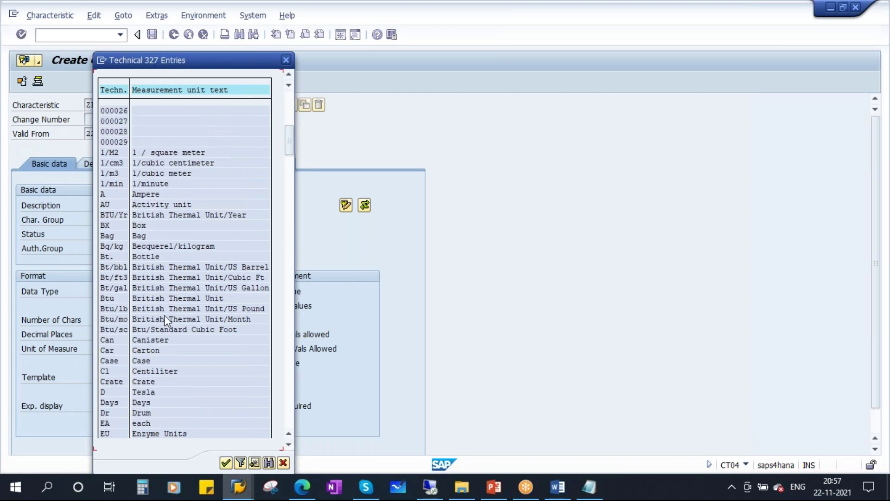
left_click_drag(289, 151, 290, 201)
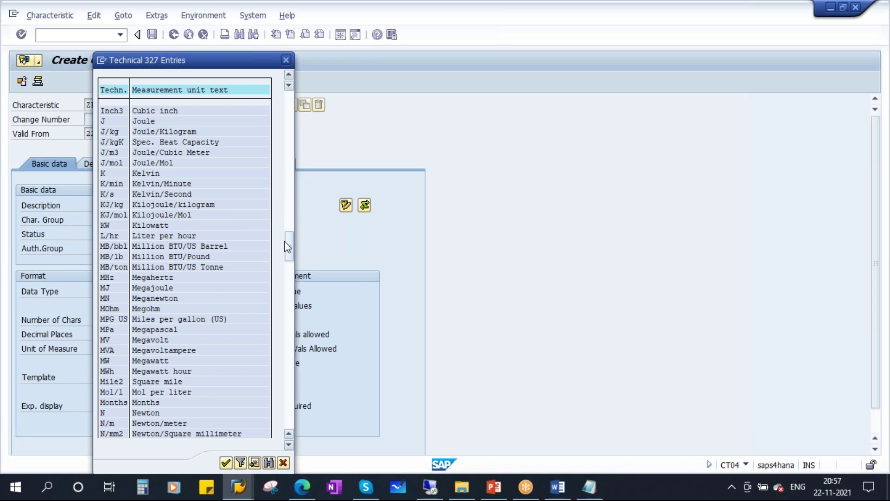
left_click_drag(287, 241, 289, 155)
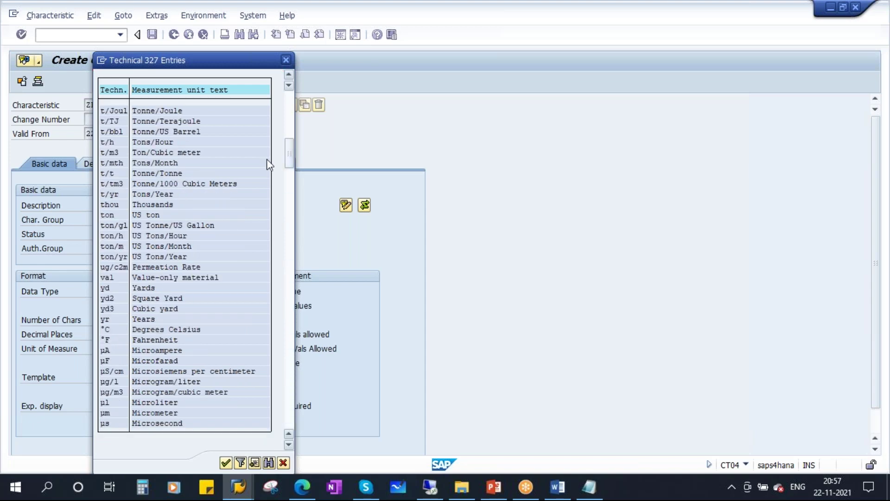
scroll(226, 283, "up", 2)
scroll(226, 284, "up", 5)
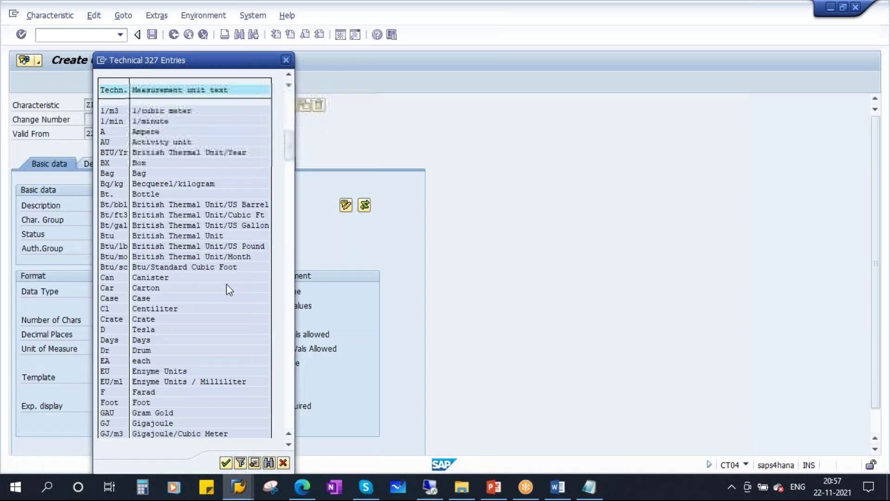
left_click(145, 194)
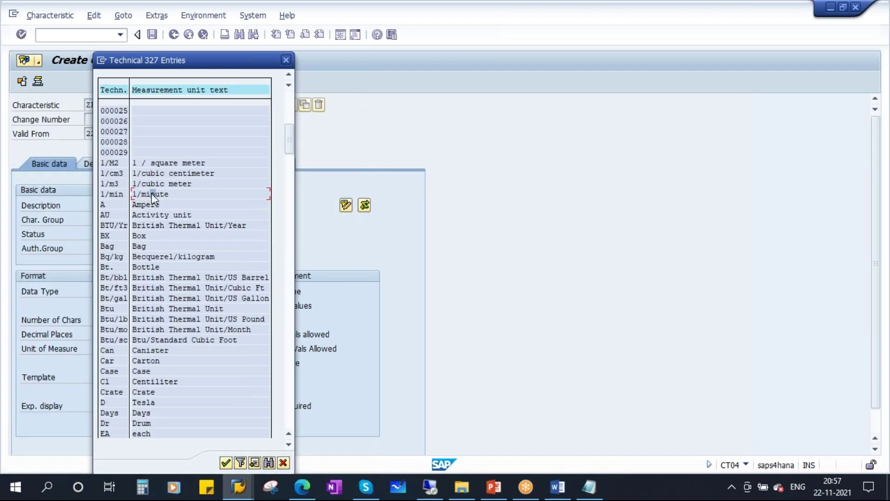
double_click(153, 195)
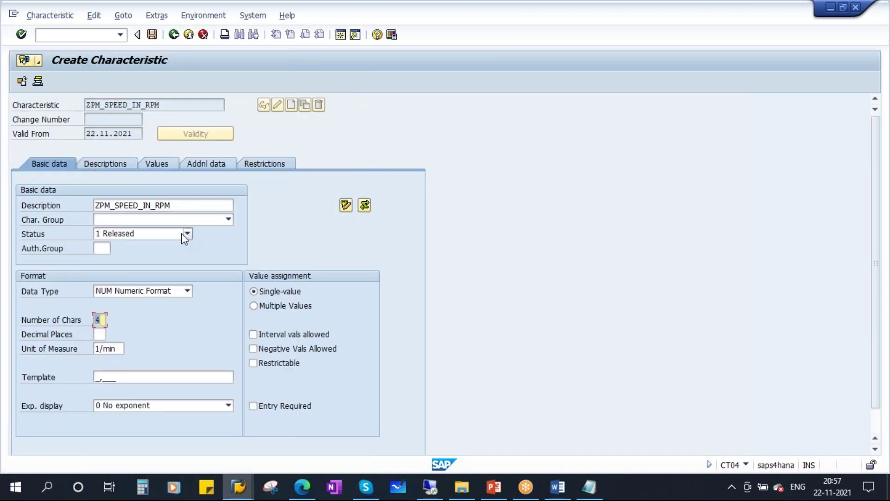
- Restore the unit of measure to 1/min after an accidental deletion
left_click(98, 349)
key("Delete")
key("Return")
left_click(97, 350)
type("1")
key("Return")
- Make ZPM_SPEED_IN_RPM restrictable and allow interval values
left_click(273, 367)
left_click(289, 335)
left_click(159, 164)
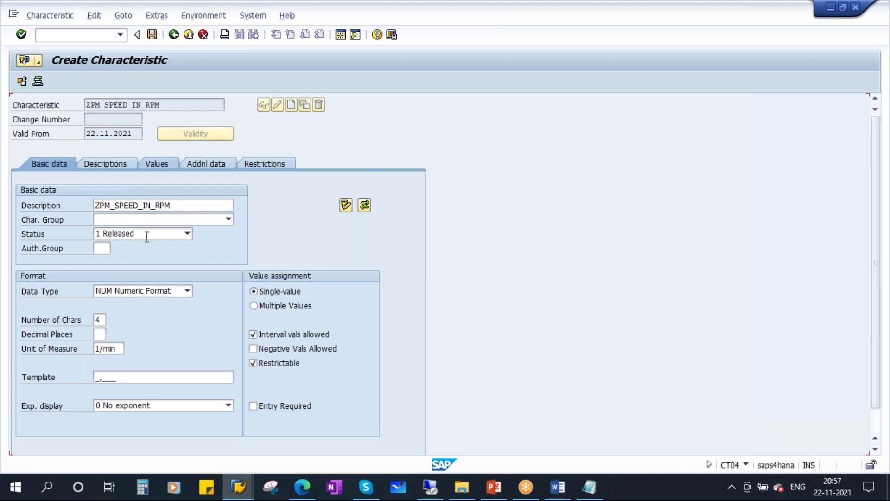
- Enter the allowed value range 0 - 3000 for ZPM_SPEED_IN_RPM
type("0 ")
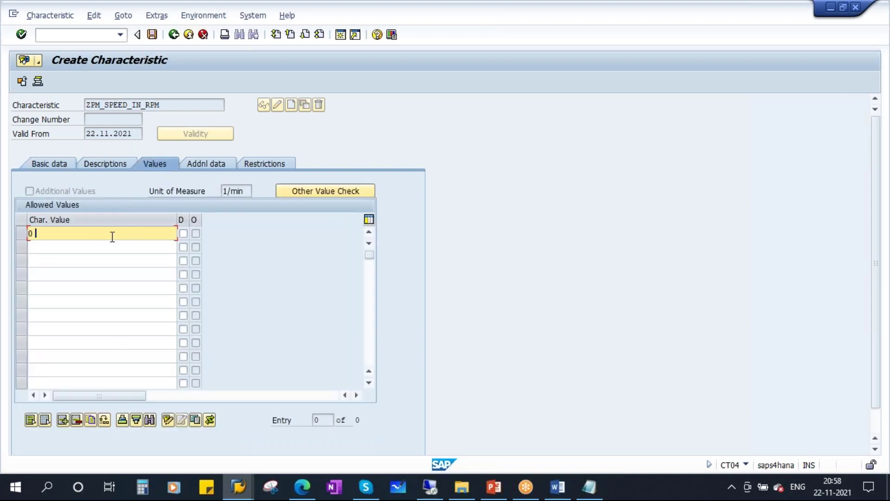
type("- 3000")
key("Return")
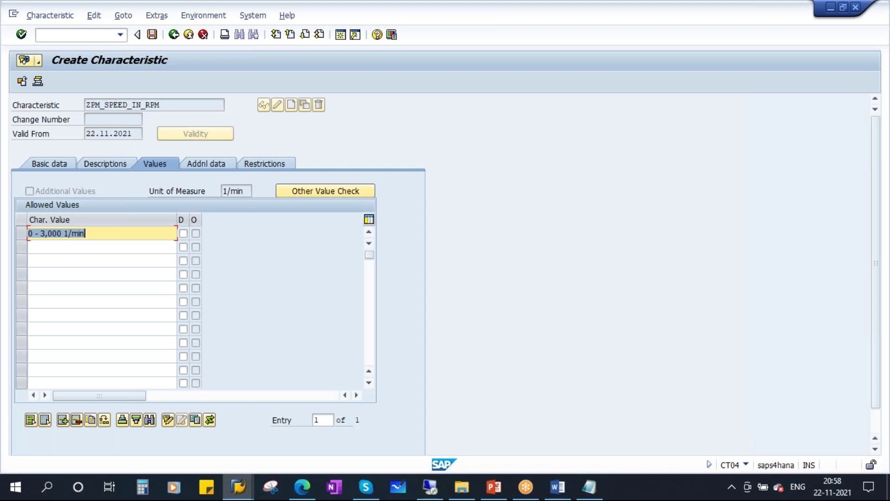
left_click_drag(122, 235, 7, 240)
- Restrict the characteristic to class types 003 and 002 and save it
left_click(264, 164)
key("space")
left_click(51, 233)
key("space")
left_click(42, 255)
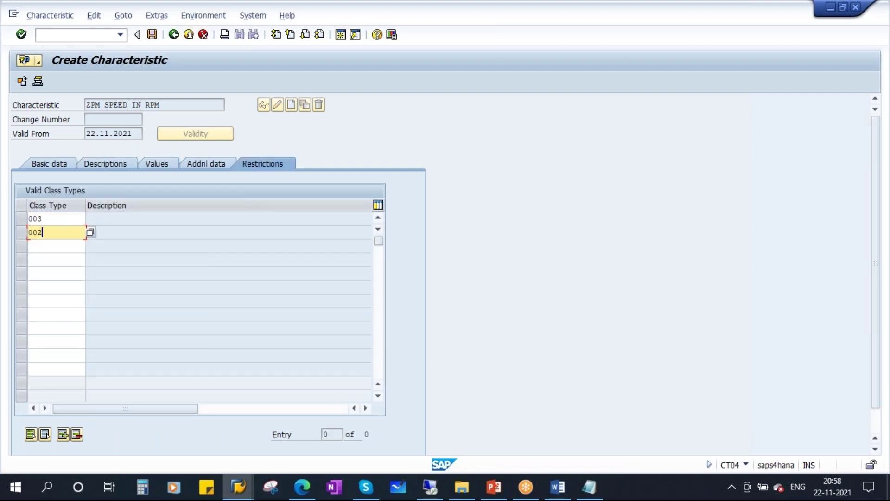
key("Return")
key("ctrl+s")
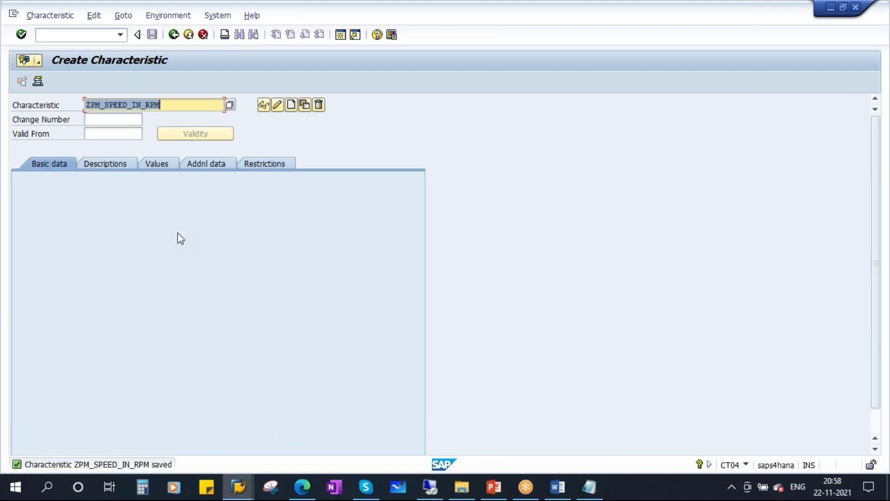
- Change the notes entry to ZPM_POWER_FACTOR and paste it into the CT04 Characteristic field
left_click(589, 487)
left_click(93, 207)
type("PM_POWER_FACTOR")
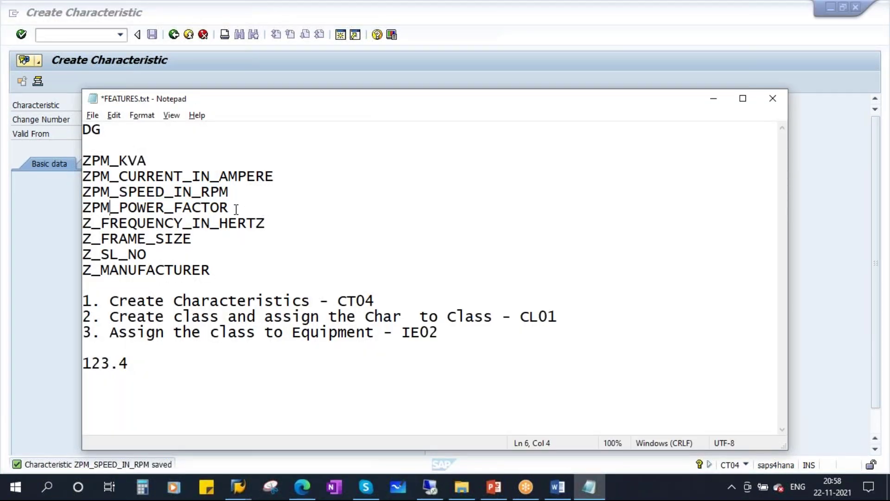
left_click_drag(228, 208, 50, 211)
key("ctrl+c")
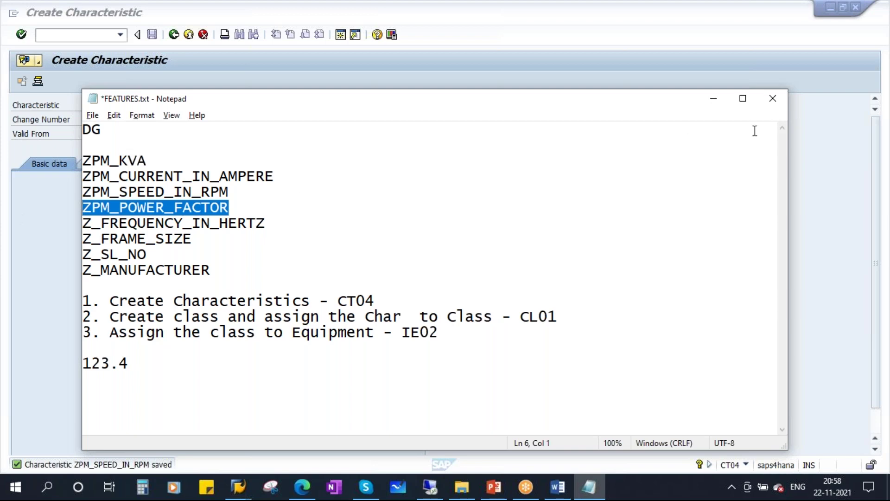
left_click(714, 99)
key("ctrl+v")
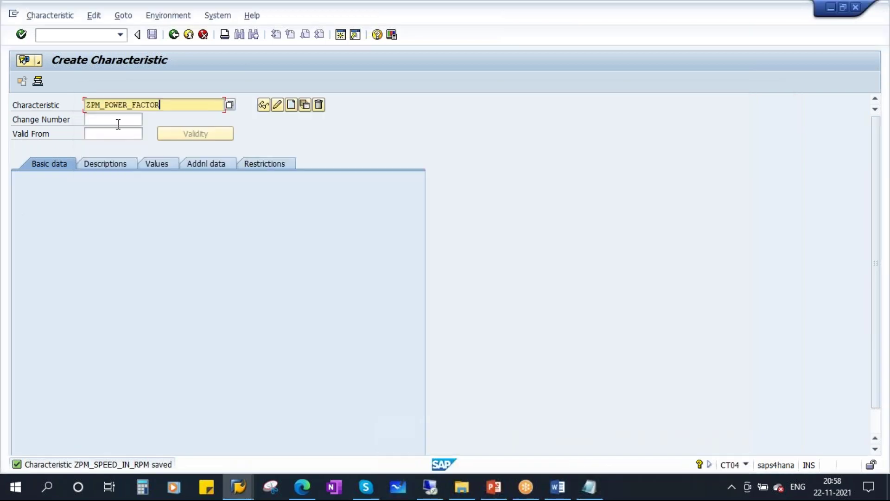
- Create ZPM_POWER_FACTOR with its name as description, NUM data type and 2 characters
left_click(291, 105)
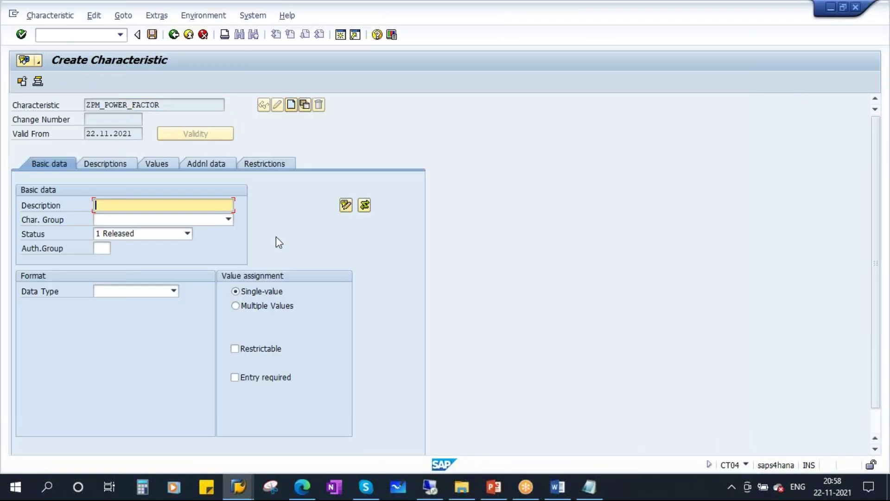
key("ctrl+v")
left_click(174, 291)
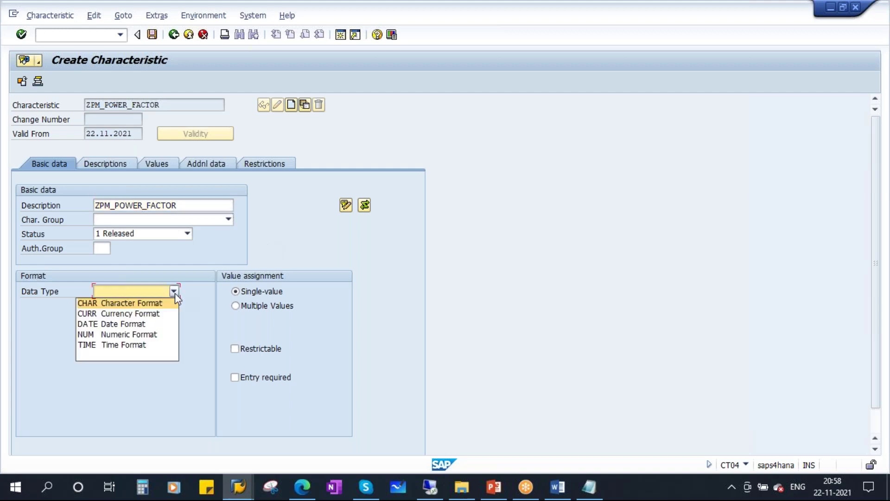
left_click(136, 333)
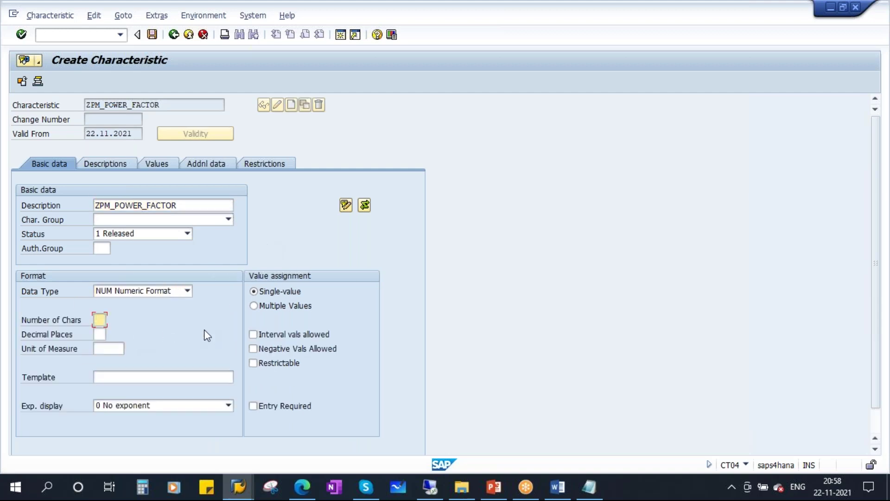
type("2")
left_click(100, 335)
- Allow interval and negative values and confirm the basic data
left_click_drag(170, 105, 86, 105)
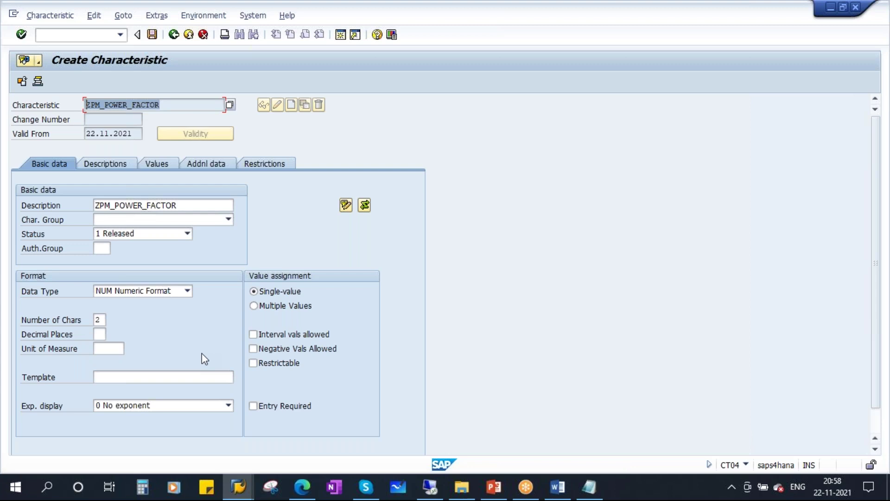
left_click(169, 102)
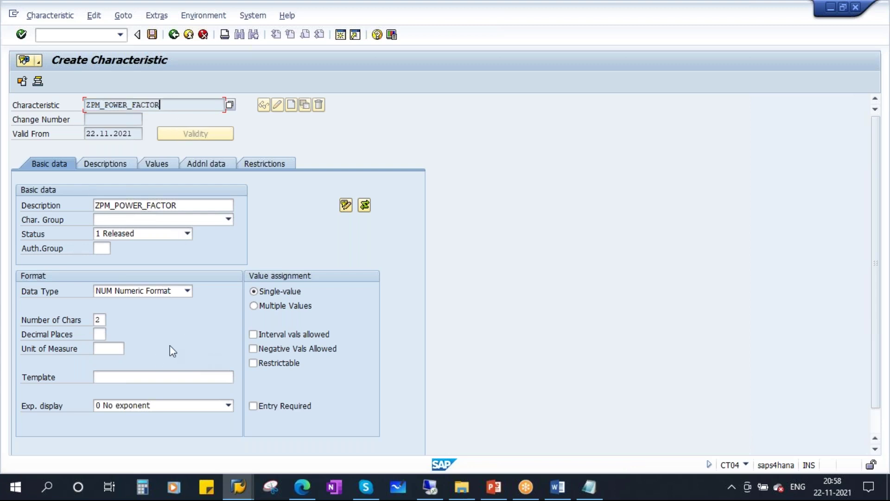
left_click(113, 350)
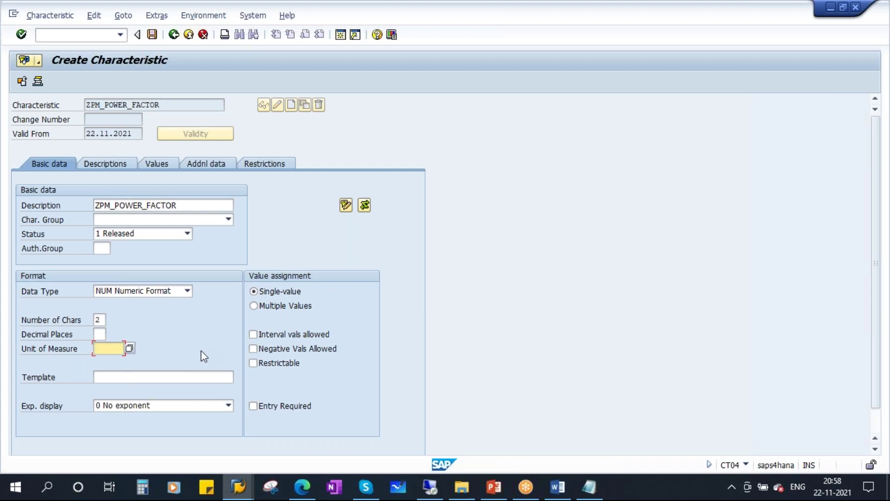
left_click(253, 334)
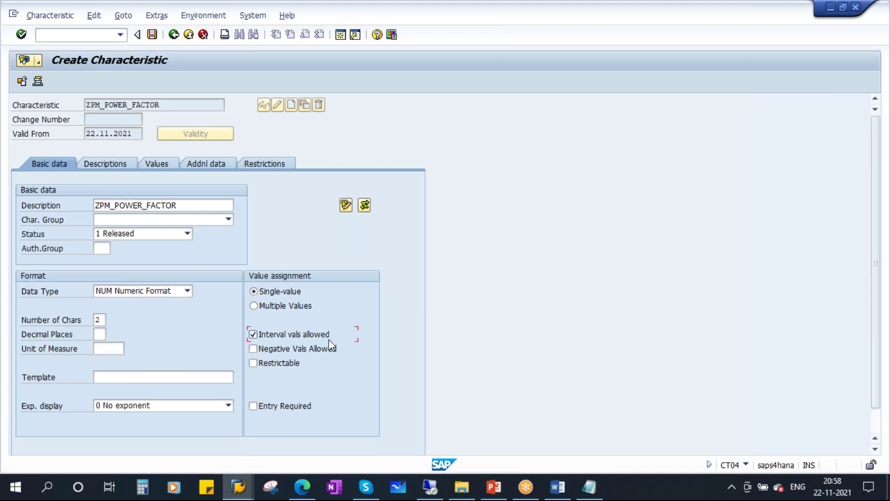
left_click(254, 349)
key("Return")
- Enter the allowed value range -1 - 1 for ZPM_POWER_FACTOR
left_click(154, 163)
type("-1 - 1")
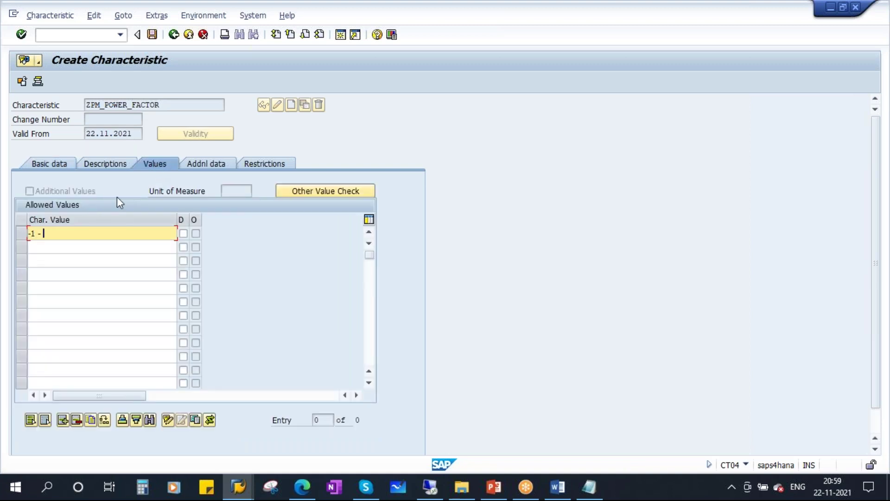
key("Return")
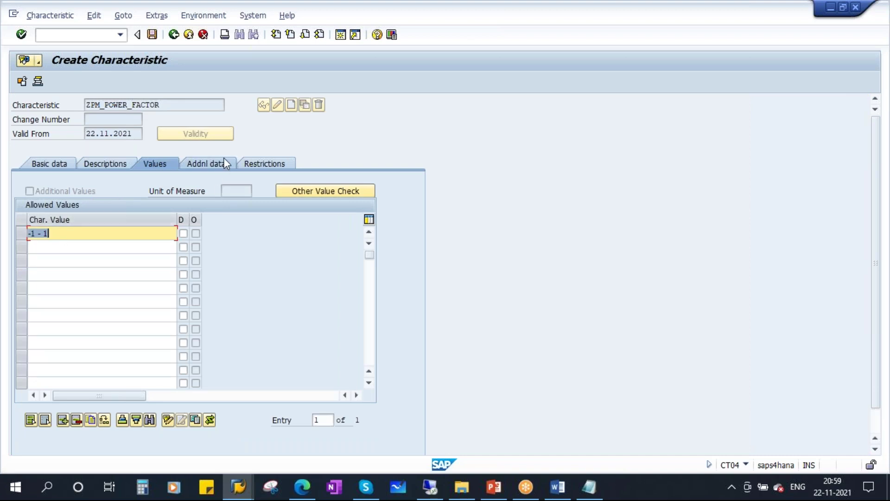
- Restrict it to class types 003 and 002 and save the characteristic
left_click(276, 166)
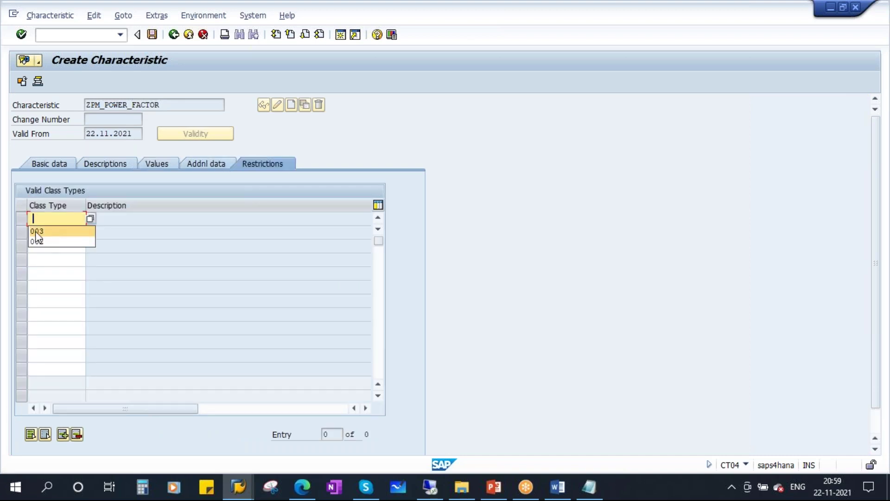
left_click(35, 231)
left_click(36, 255)
key("Return")
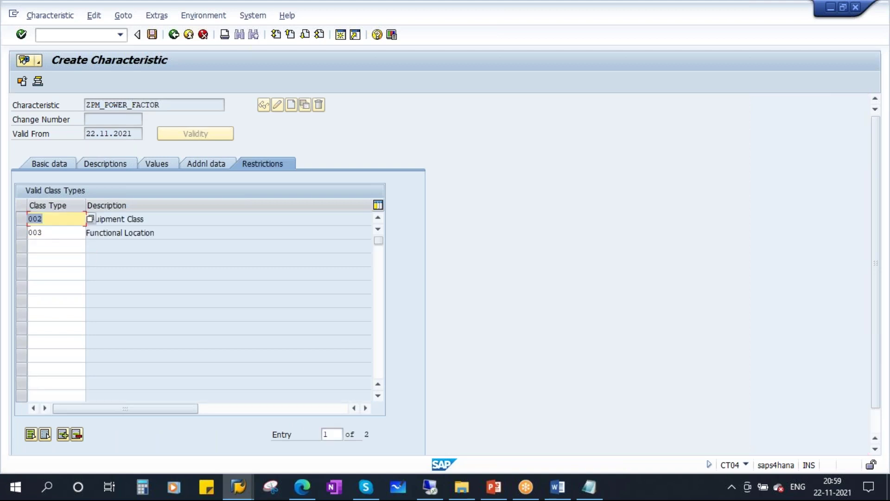
left_click(152, 34)
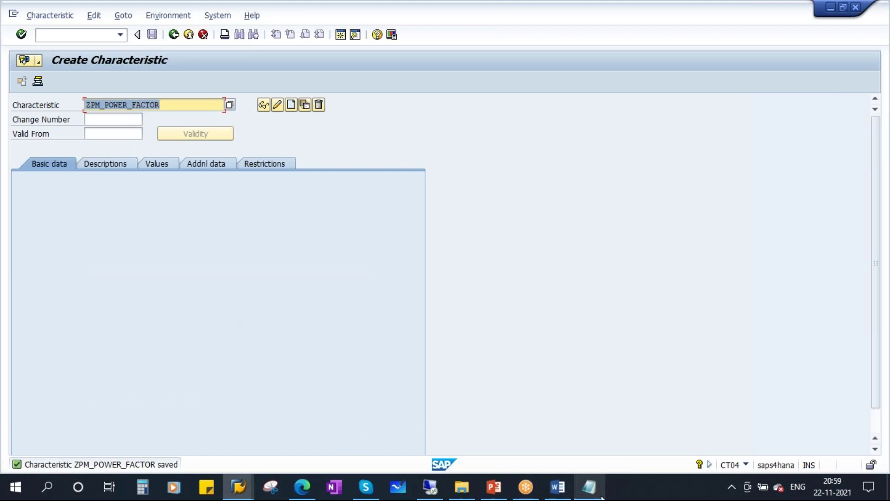
- Change Z_FREQUENCY_IN_HERTZ to ZPM_FREQUENCY_IN_HERTZ in the notes and paste it as the characteristic name
left_click(589, 487)
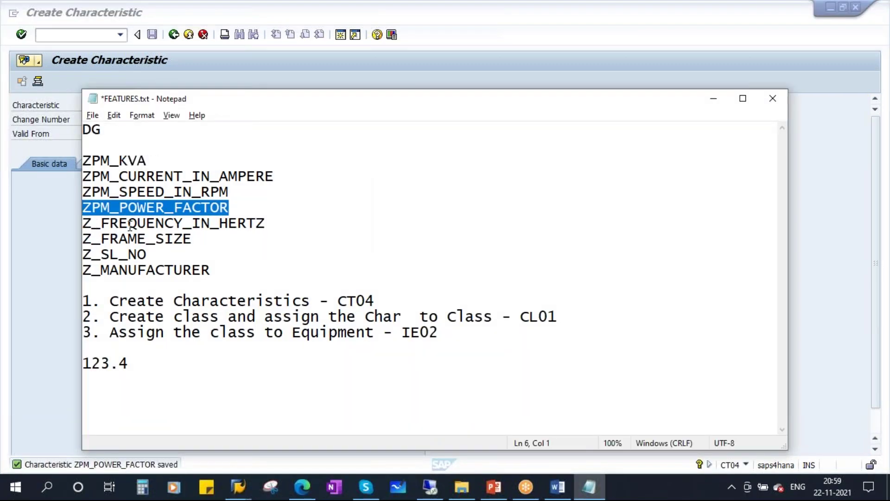
left_click_drag(263, 224, 67, 227)
left_click(92, 225)
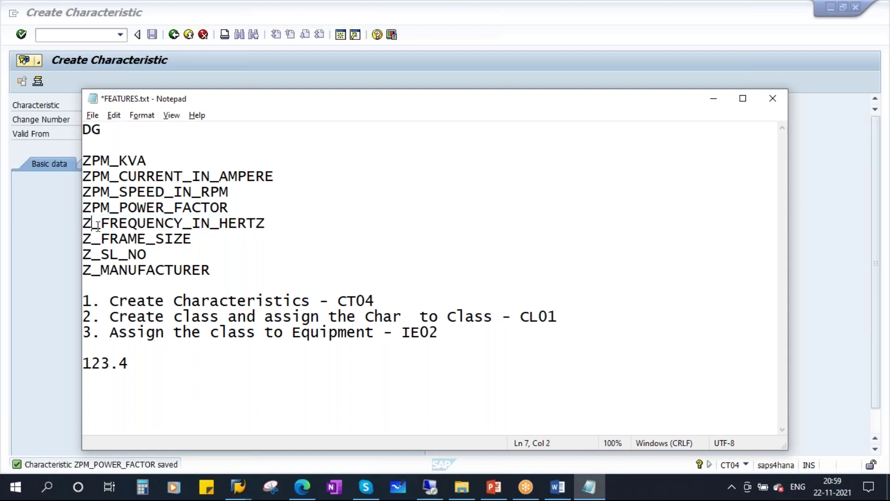
type("PM")
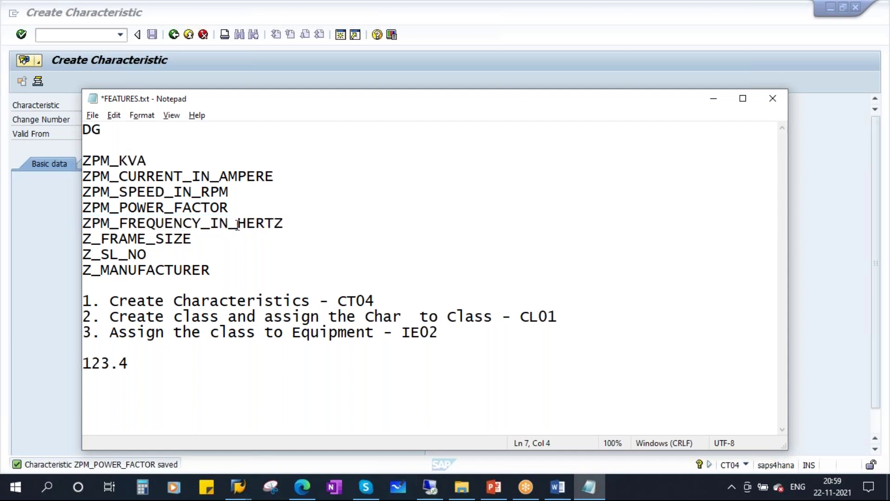
left_click_drag(289, 224, 16, 224)
key("ctrl+c")
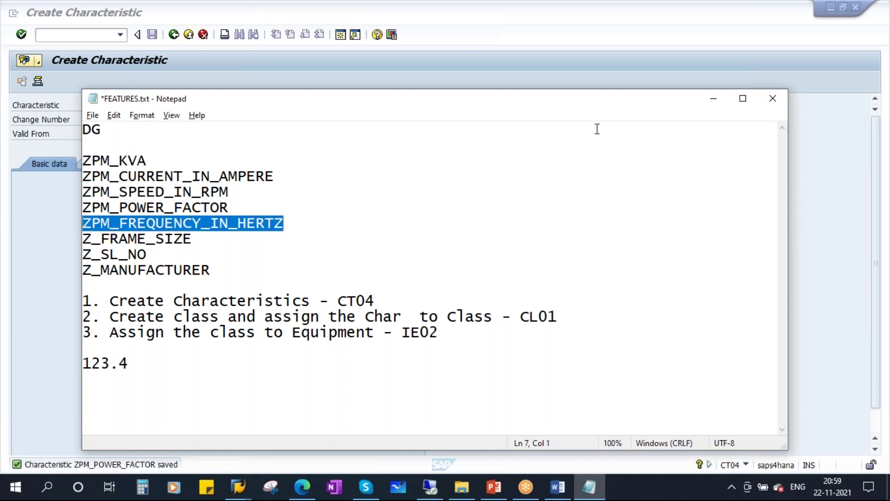
left_click(715, 99)
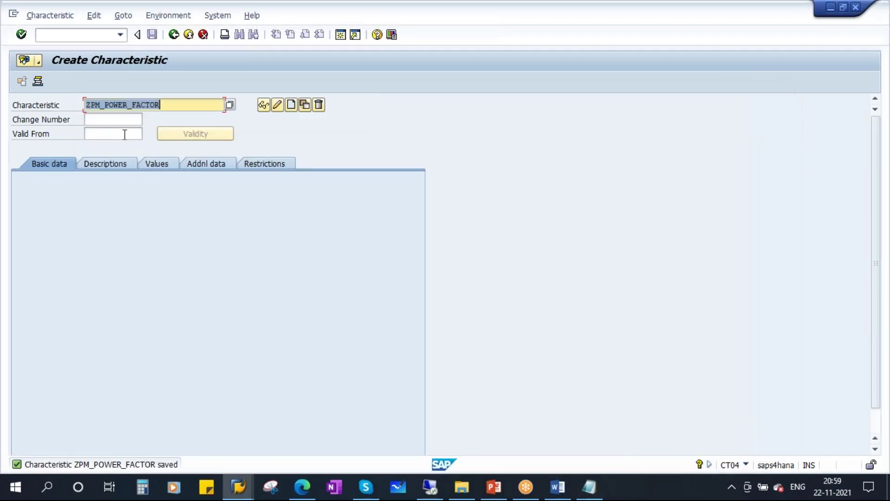
key("ctrl+v")
- Create ZPM_FREQUENCY_IN_HERTZ with its name as description, NUM type and 2 characters
left_click(291, 105)
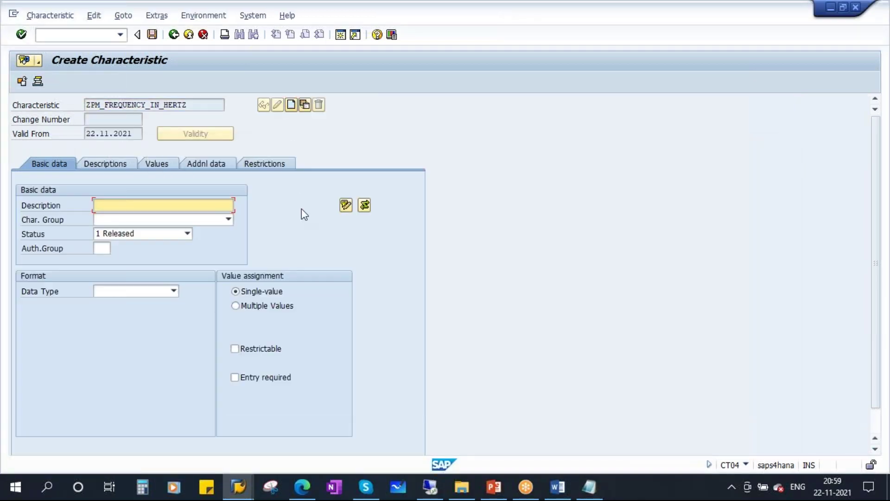
key("ctrl+v")
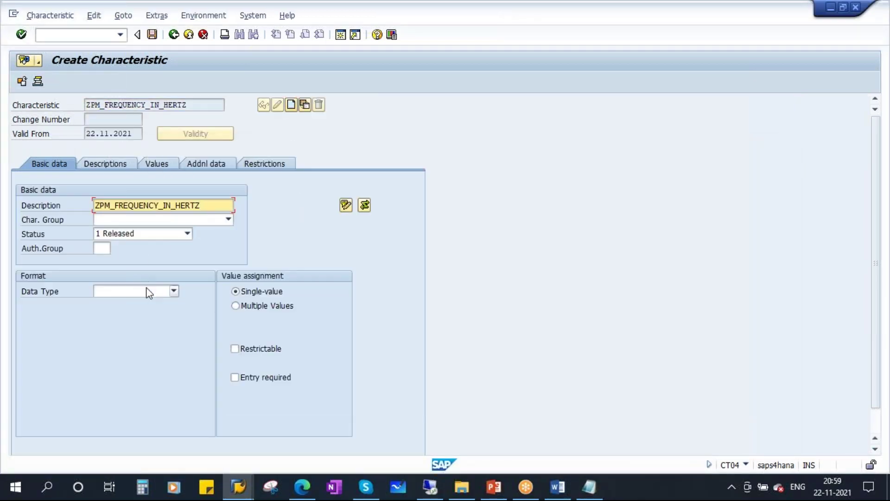
left_click(146, 288)
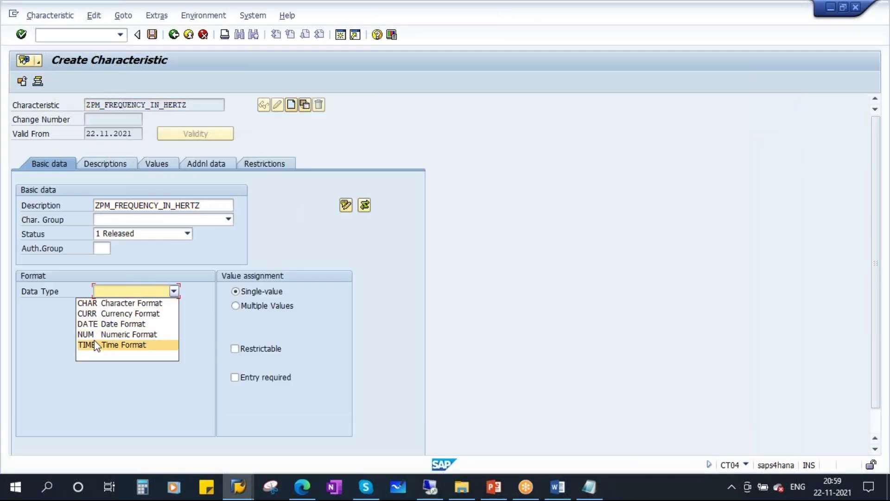
left_click(131, 334)
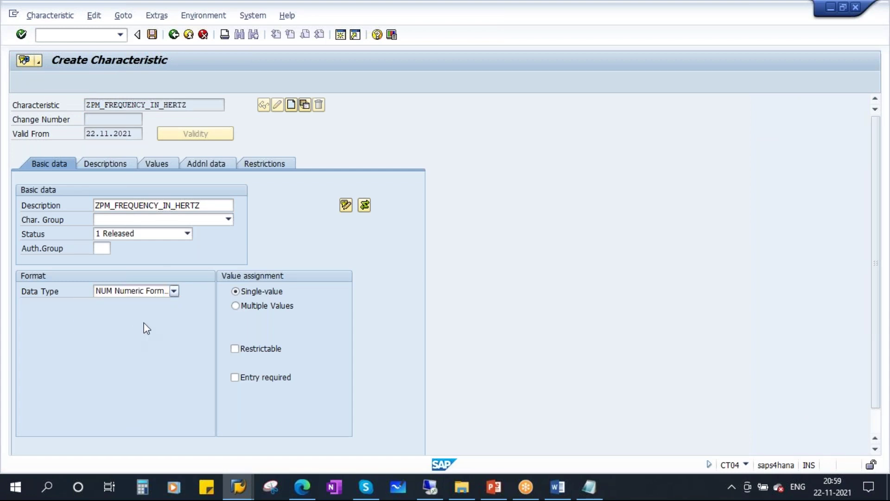
type("2")
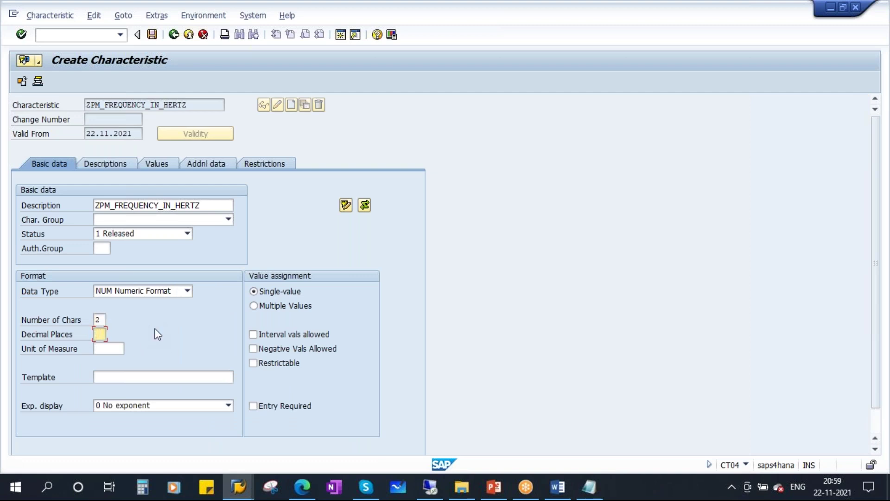
- Set the unit of measure to Hz and make the characteristic restrictable
left_click(110, 350)
left_click(130, 349)
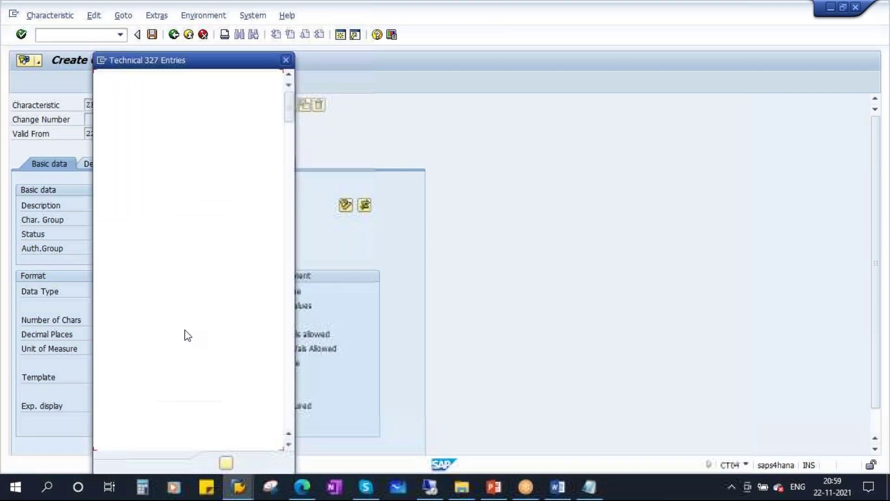
left_click(291, 315)
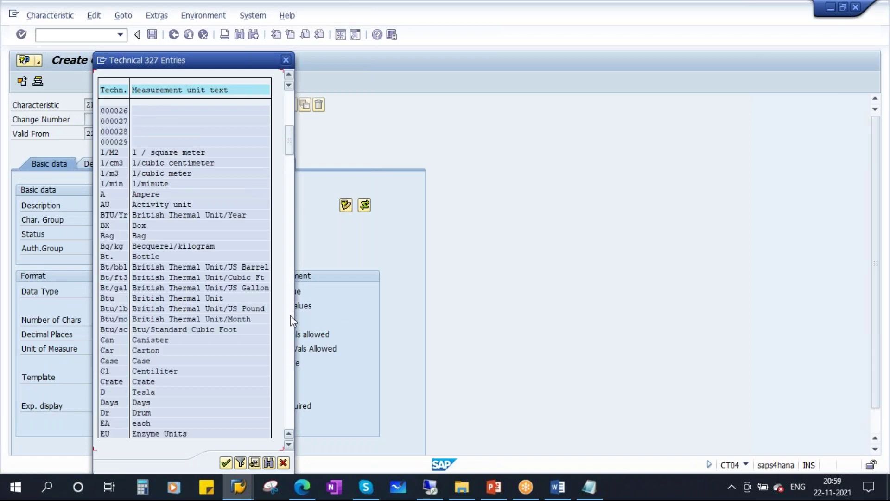
left_click(290, 315)
scroll(235, 277, "down", 3)
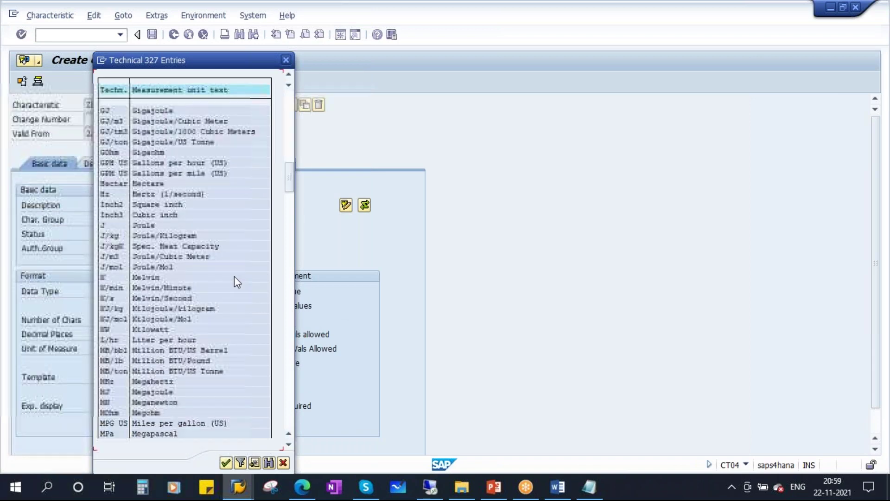
scroll(241, 277, "up", 2)
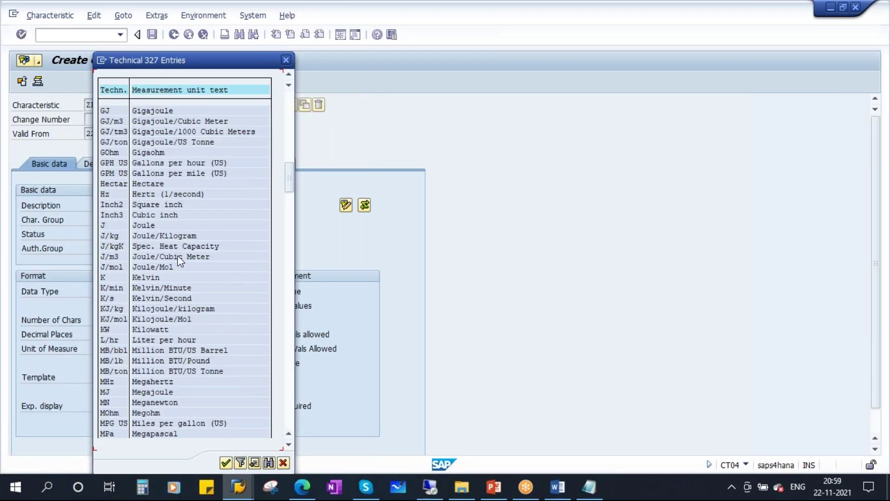
double_click(106, 195)
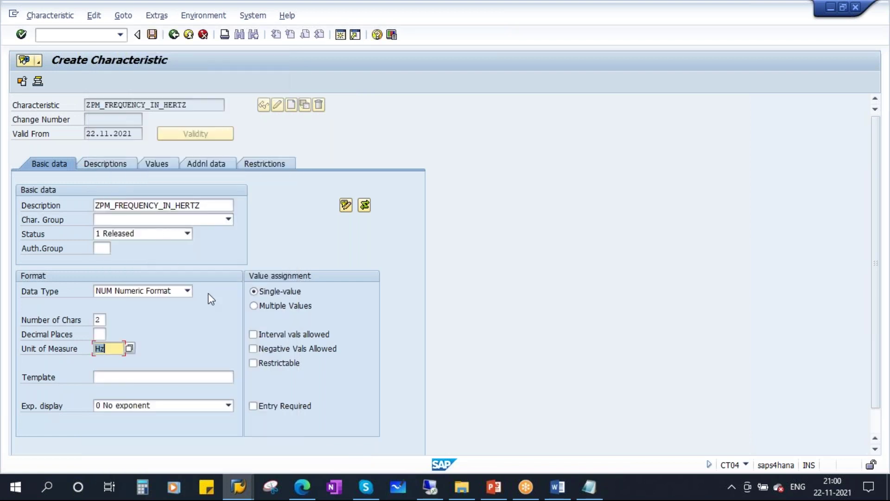
key("Return")
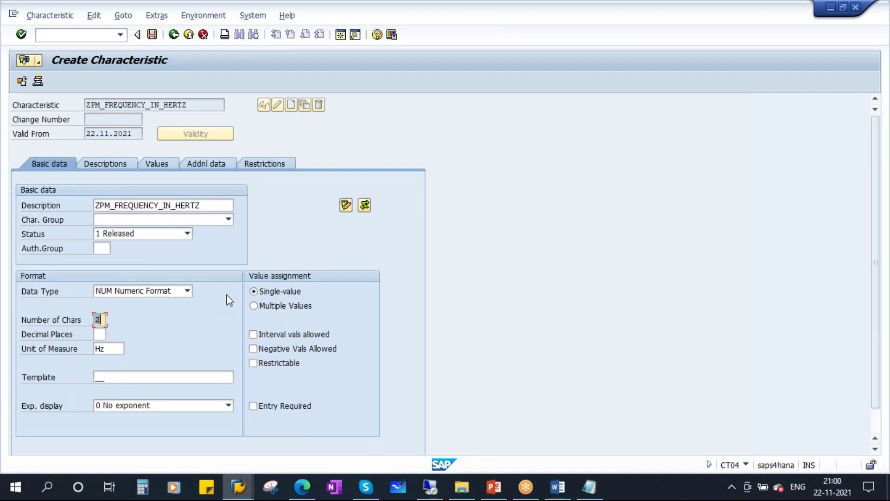
left_click(278, 364)
- Enter allowed values 60 and 50 Hz for ZPM_FREQUENCY_IN_HERTZ
left_click(157, 165)
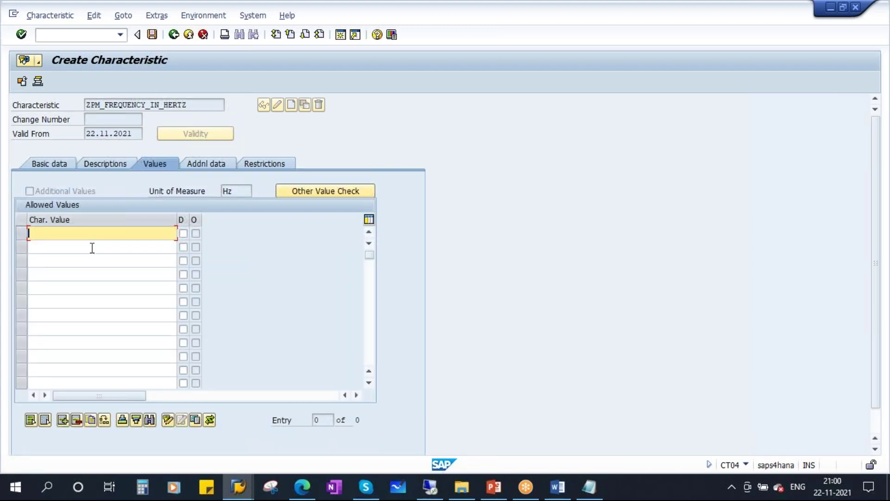
type("60")
left_click(77, 253)
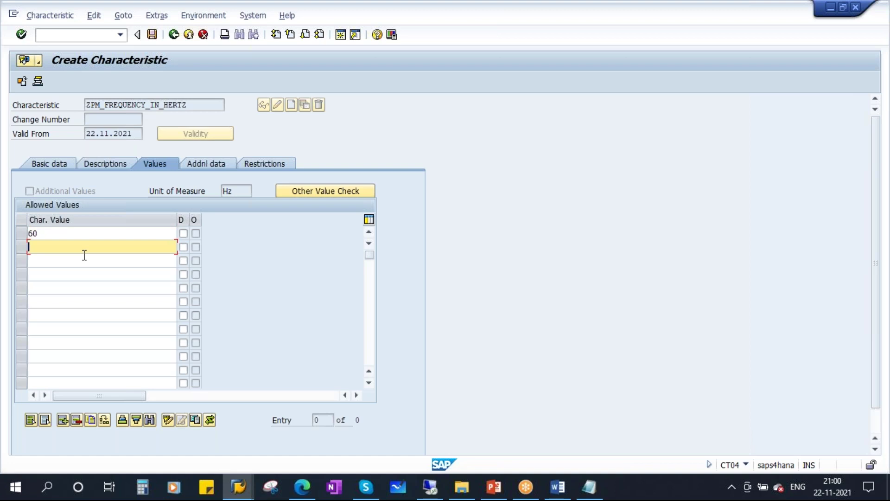
type("50")
key("Return")
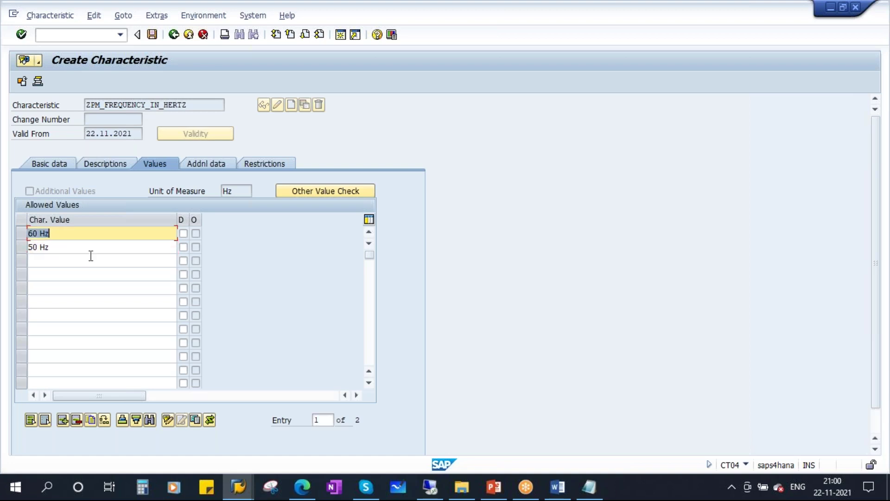
- Restrict it to class types 003 and 002, then exit and save
left_click(271, 166)
left_click(49, 219)
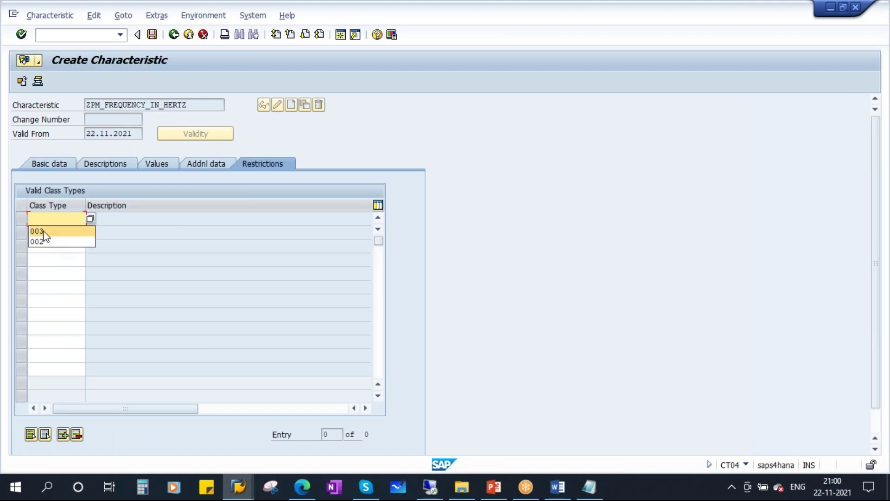
left_click(44, 233)
left_click(38, 254)
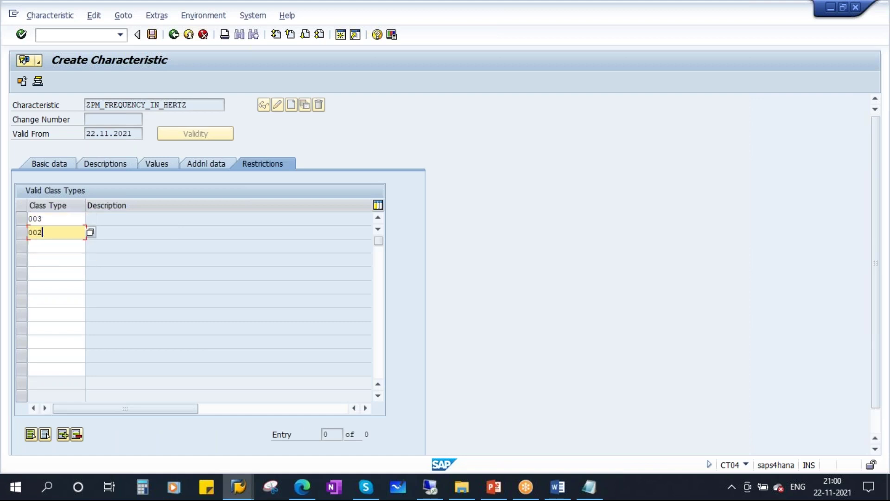
key("Return")
left_click(174, 34)
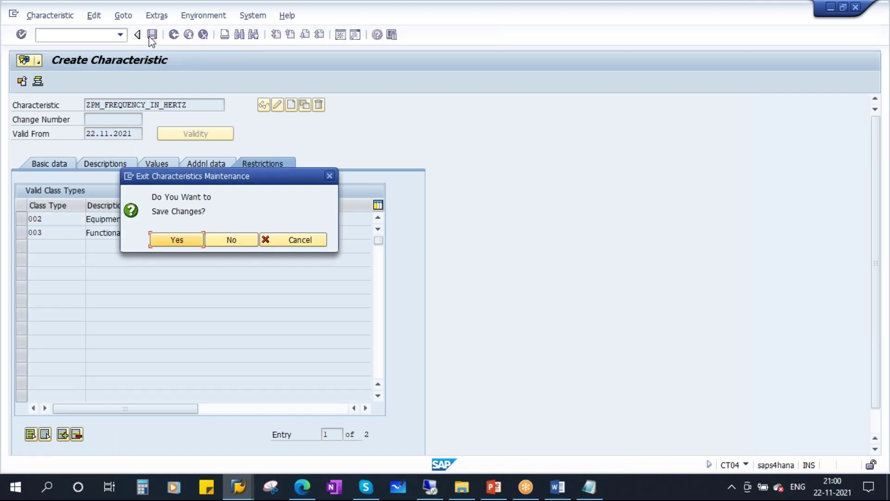
left_click(241, 240)
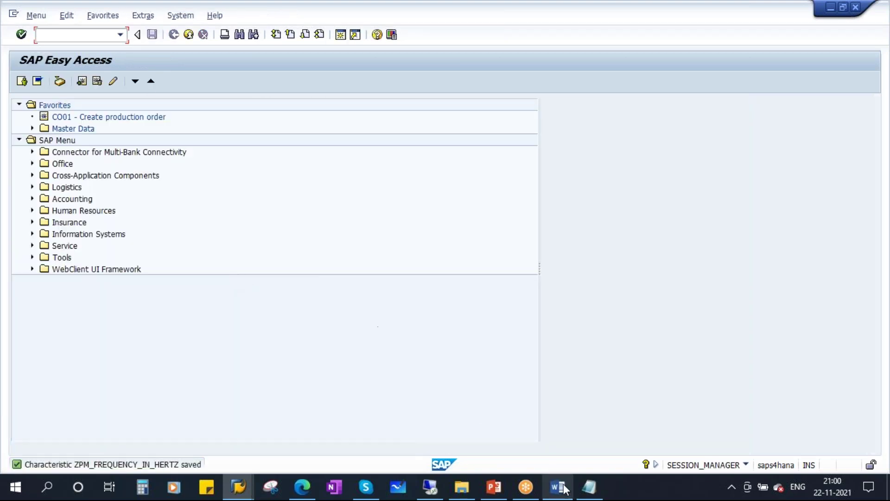
- Change Z_FRAME_SIZE to ZPM_FRAME_SIZE in the notes, copy it, and return to SAP
left_click(595, 491)
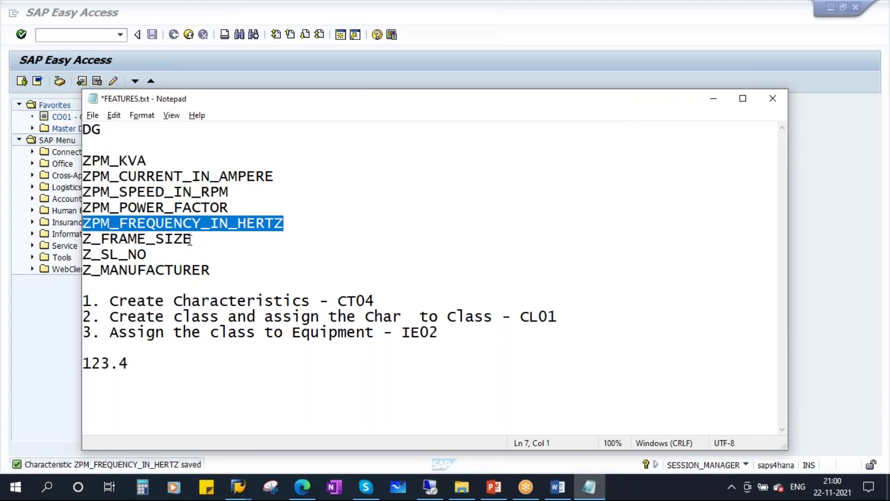
left_click(94, 237)
type("PM")
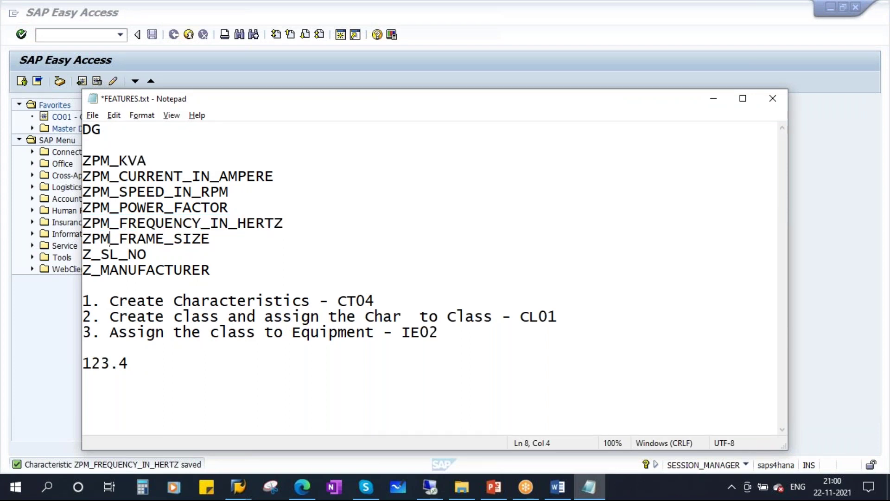
left_click_drag(213, 237, 36, 238)
key("ctrl+c")
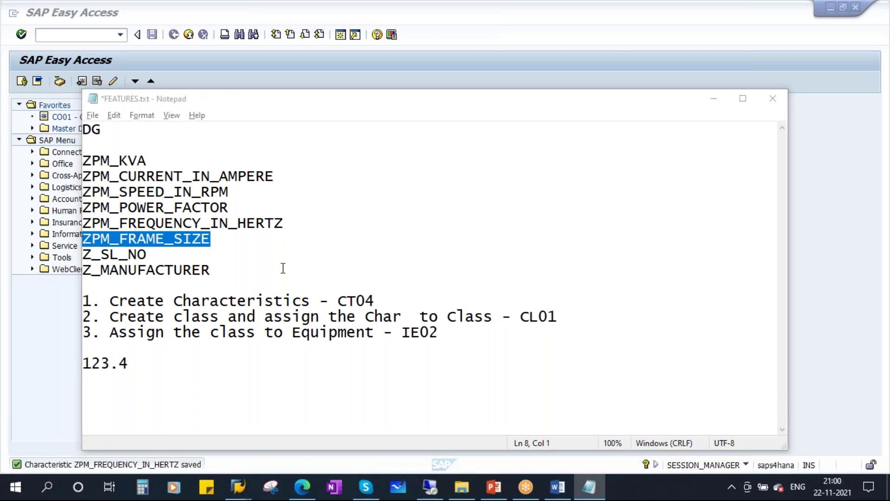
key("alt+Tab")
- In CT04 create ZPM_FRAME_SIZE as a restrictable 30-character CHAR characteristic
type("CT04")
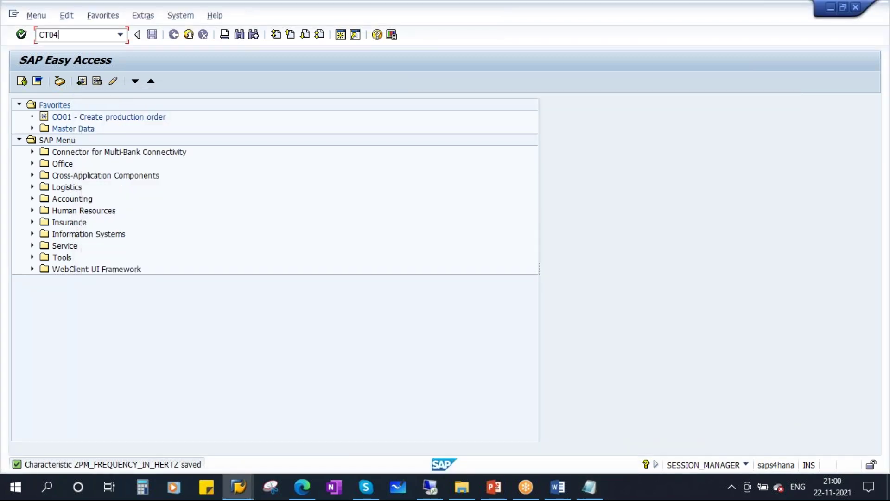
key("Return")
key("ctrl+v")
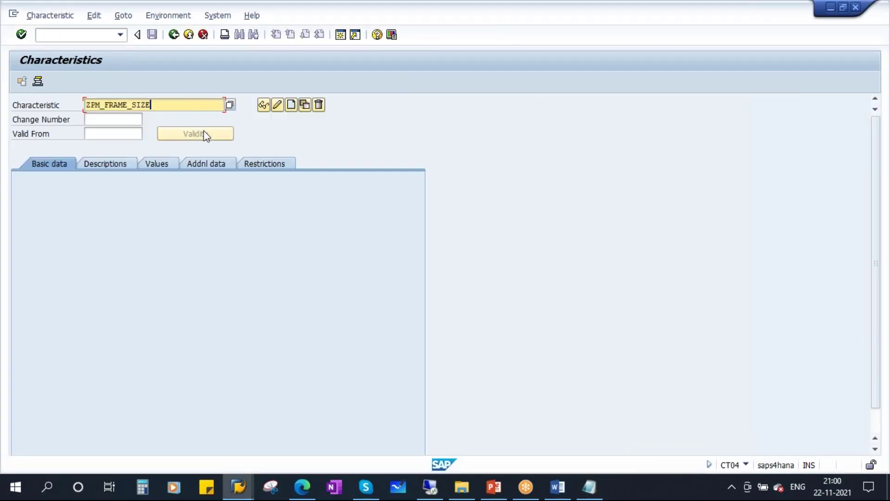
left_click(291, 103)
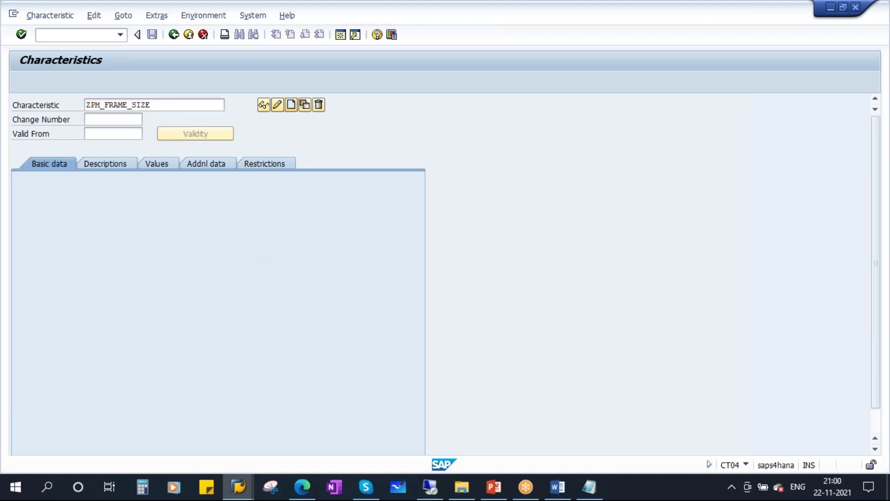
key("ctrl+v")
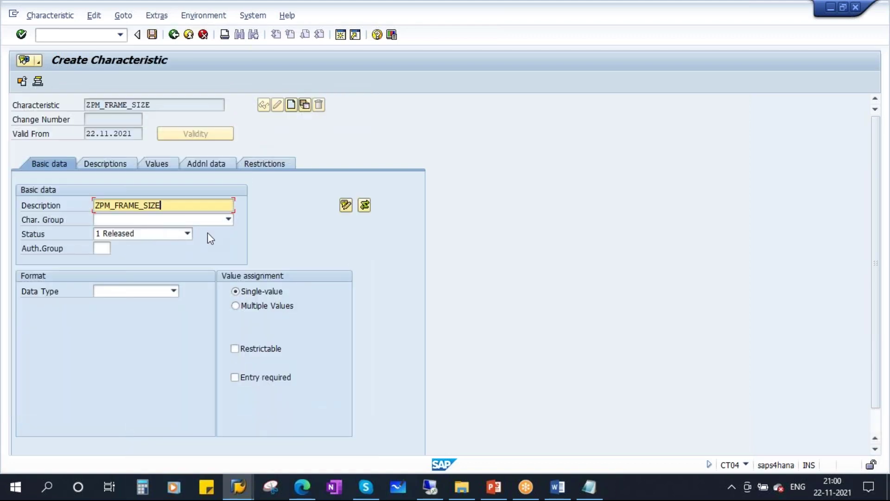
left_click(174, 291)
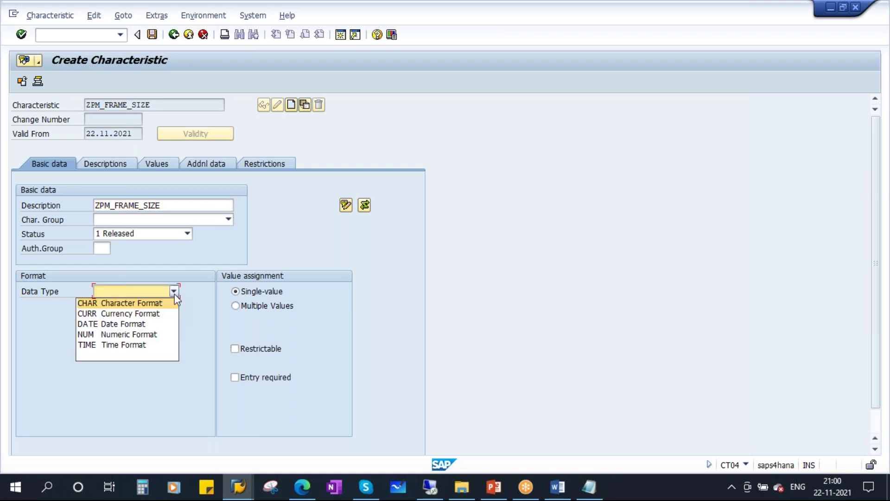
left_click(131, 307)
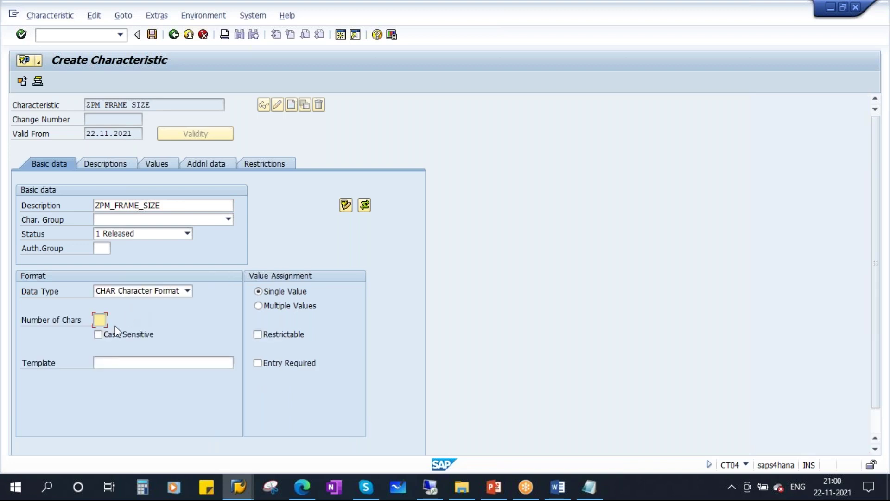
type("30")
key("Return")
left_click(288, 336)
- Restrict ZPM_FRAME_SIZE to class types 003 and 002 and save it
left_click(265, 163)
left_click(47, 219)
left_click(38, 230)
left_click(39, 254)
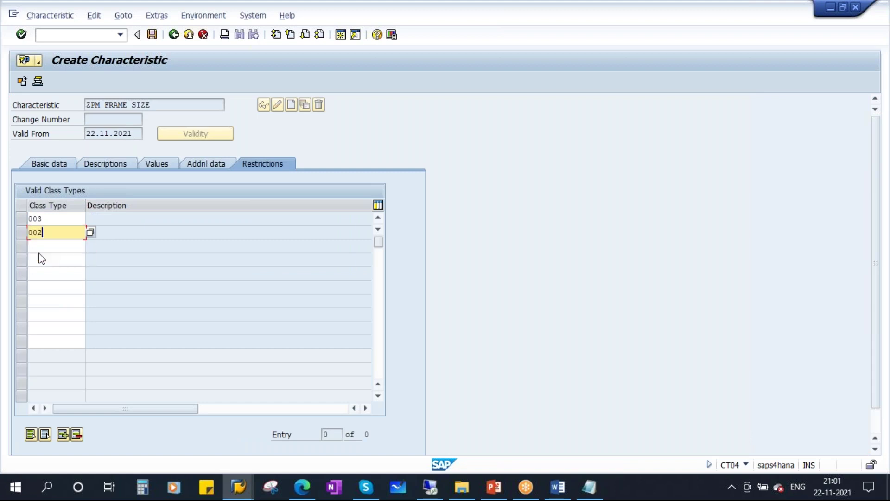
key("Return")
left_click(153, 34)
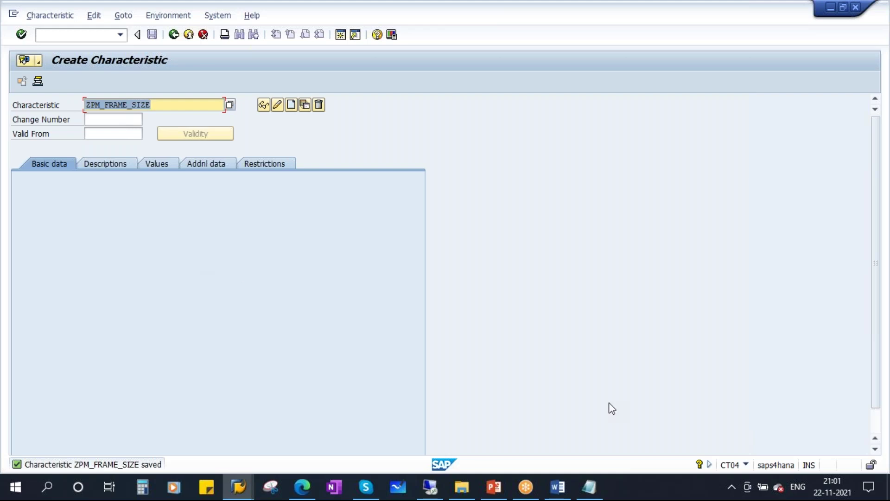
- Change the next notes entry to ZPM_SL_NO, copy it, and return to SAP
left_click(589, 486)
left_click(91, 254)
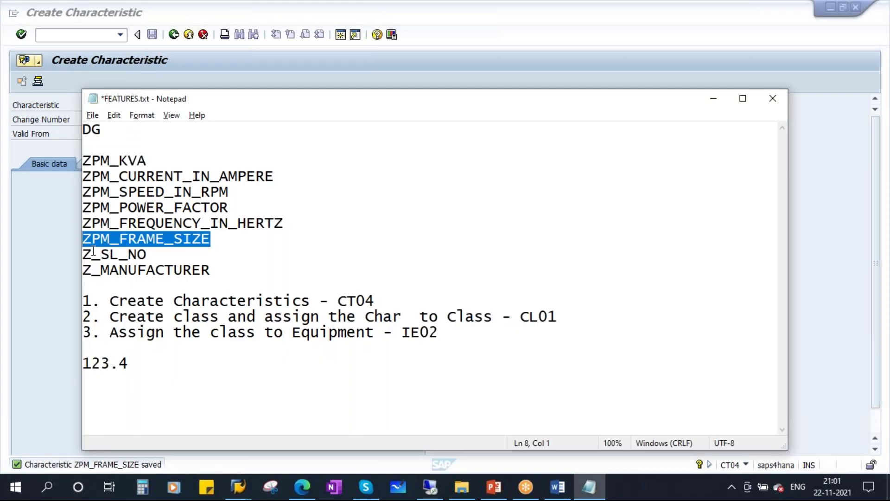
type("PM")
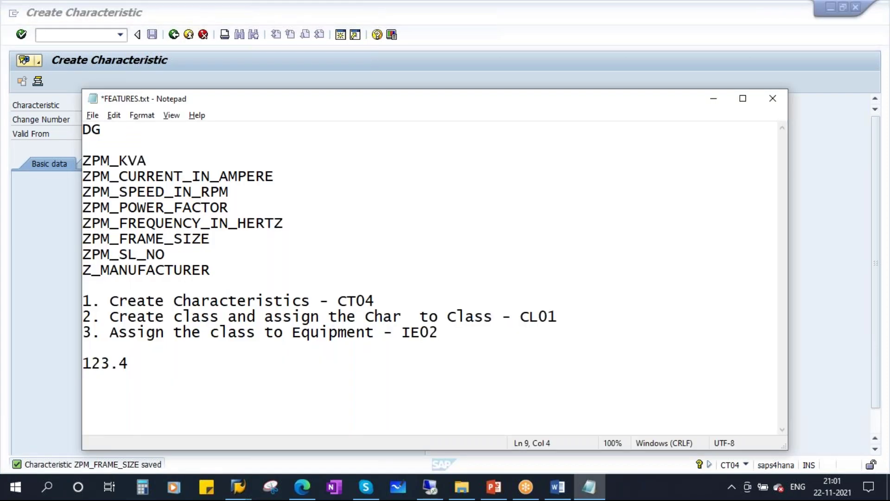
left_click_drag(173, 255, 52, 259)
key("ctrl+c")
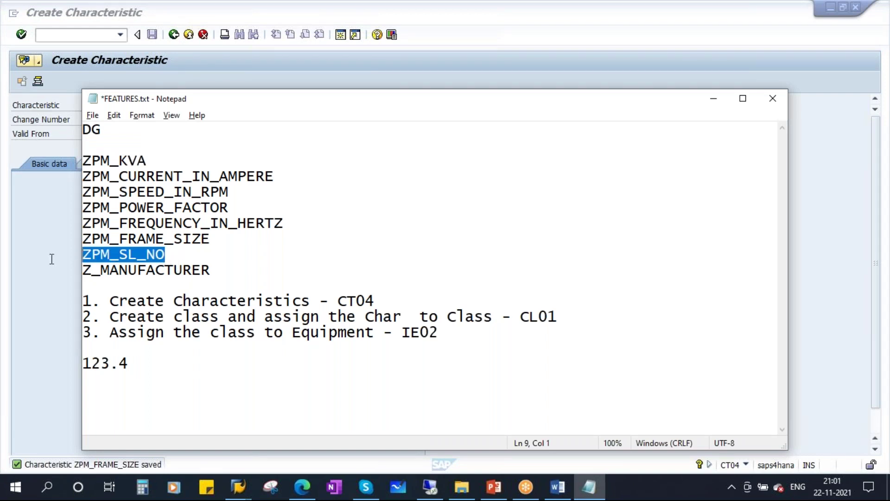
key("alt+Tab")
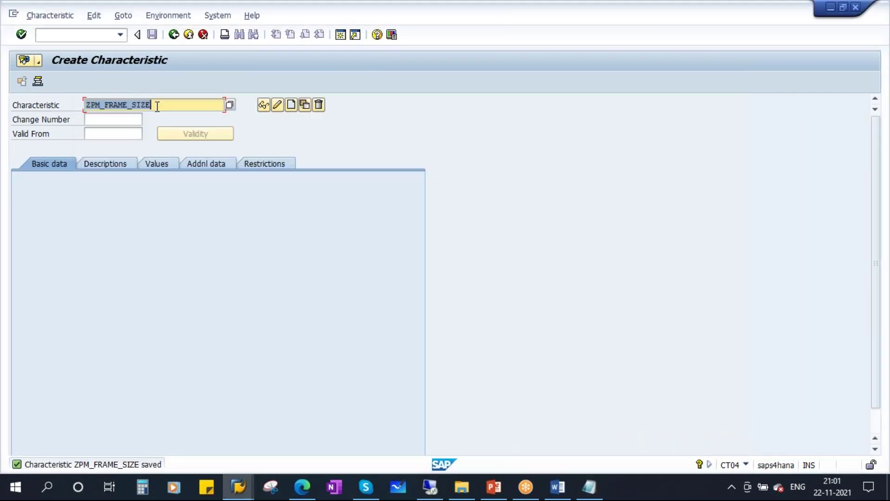
- Create characteristic ZPM_SL_NO with description ZPM_SERIAL_NUMBER
key("ctrl+v")
left_click(293, 108)
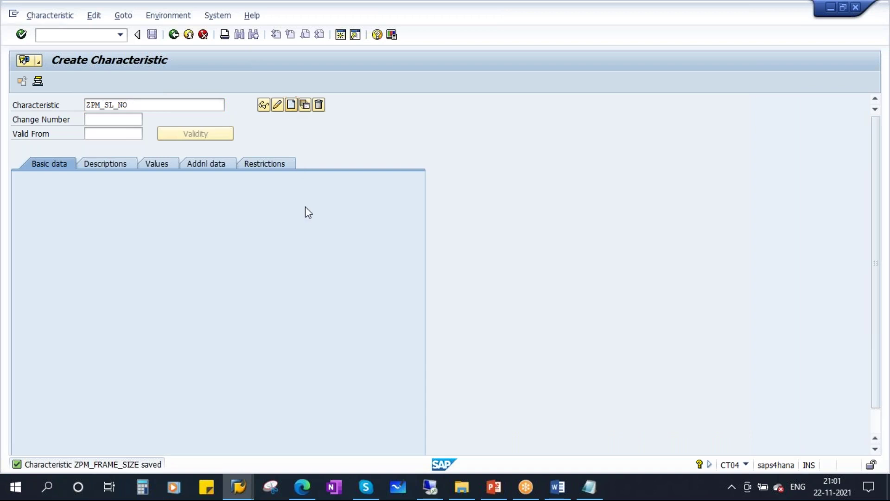
key("ctrl+v")
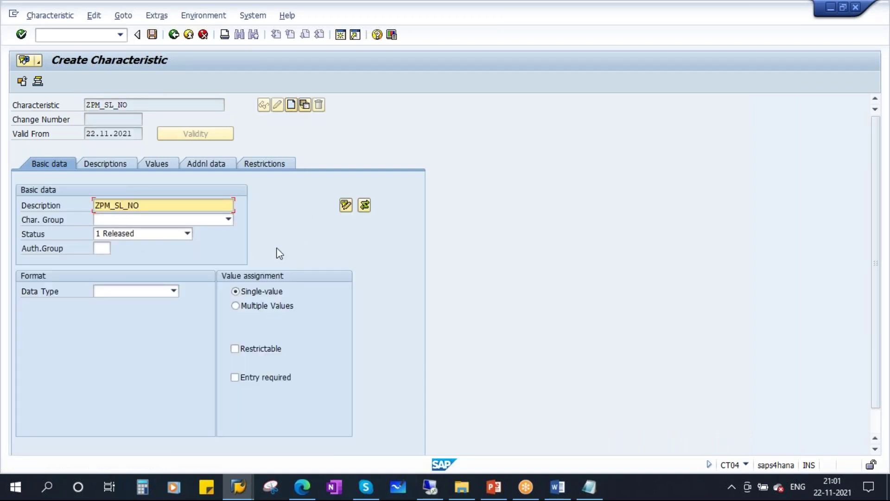
type("ERIA")
left_click(200, 201)
type("UMBER")
- Make it a restrictable 30-character CHAR characteristic and open a second SAP session
left_click(174, 291)
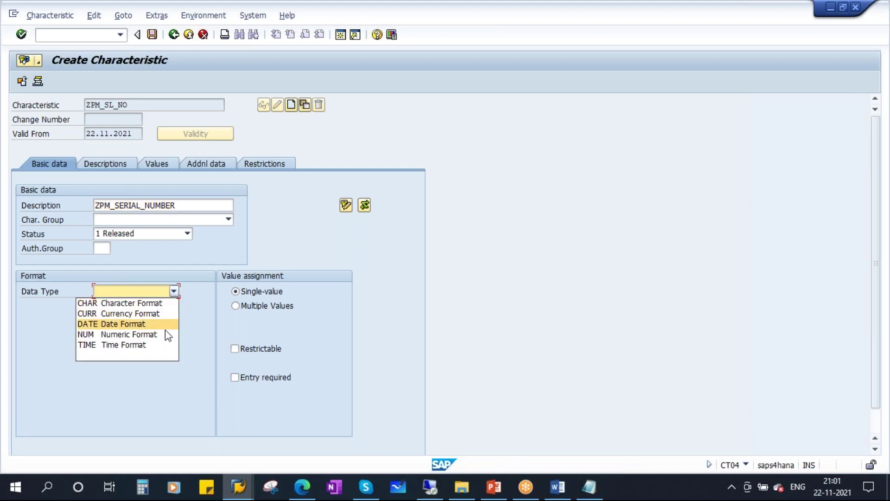
left_click(171, 303)
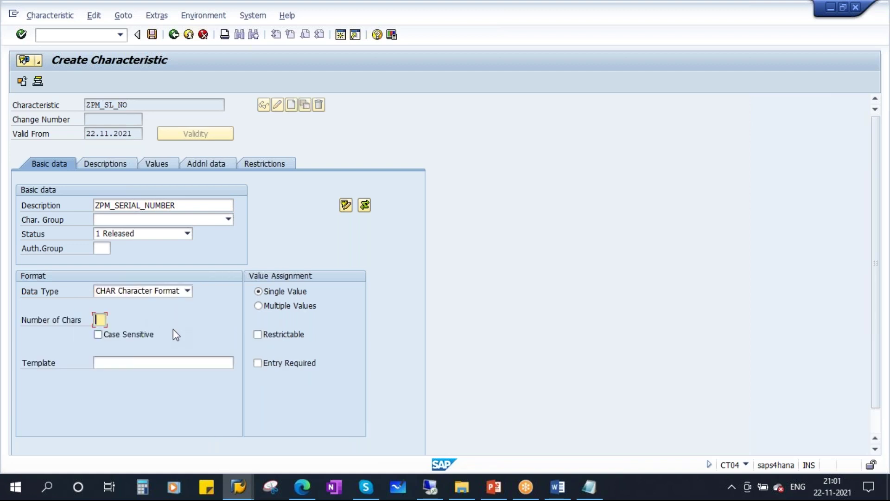
type("30")
left_click(258, 334)
left_click(134, 105)
double_click(117, 105)
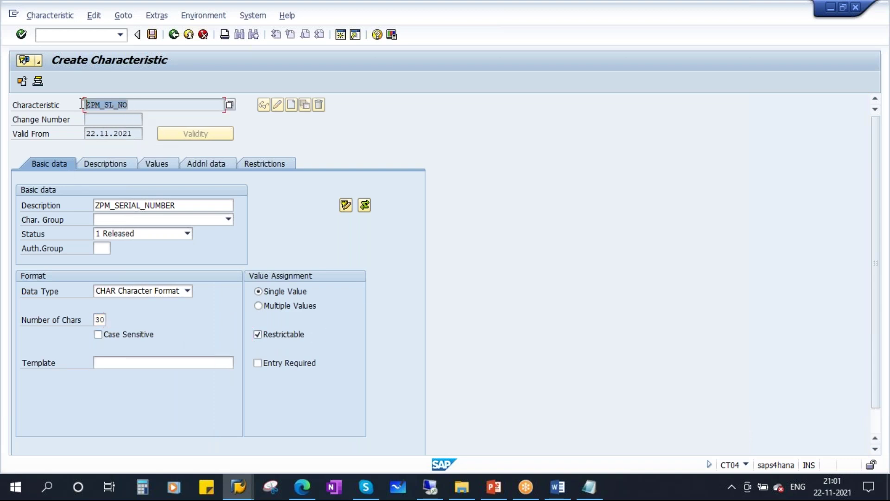
left_click(340, 35)
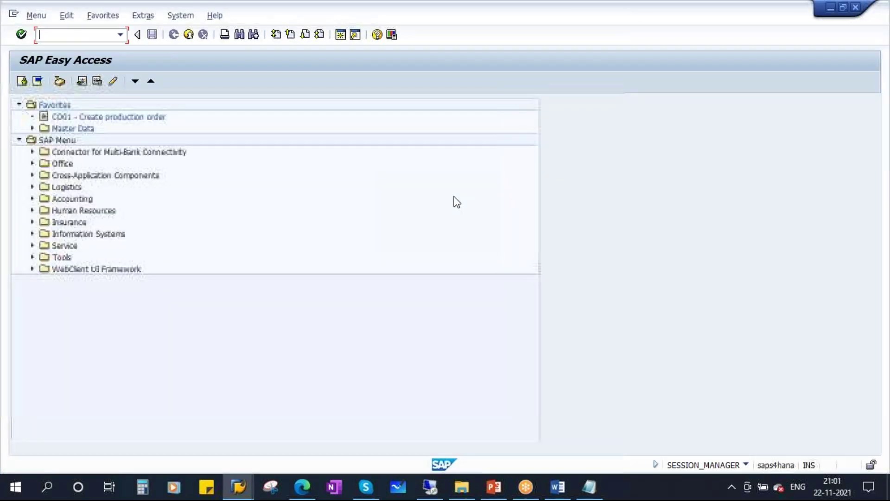
- Display the fully expanded IH01 structure of functional location HYND, including installed equipment and hierarchy
type("ih01")
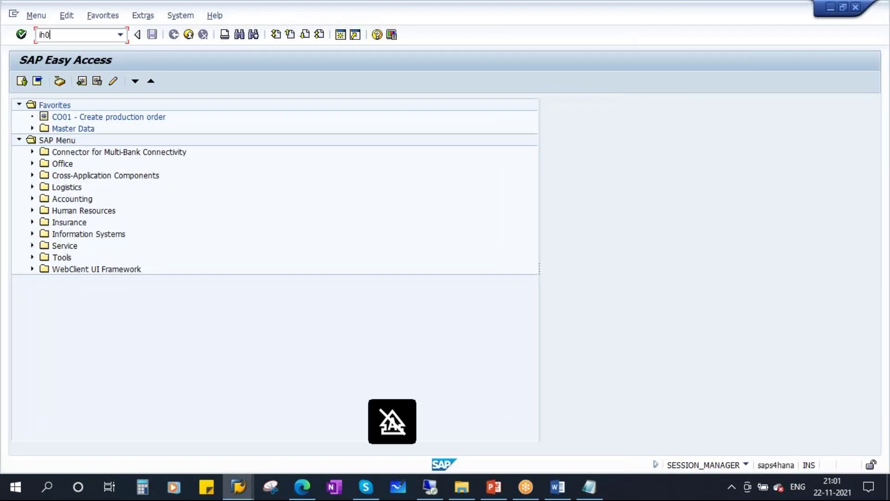
key("Return")
left_click(186, 118)
left_click(60, 206)
left_click(59, 220)
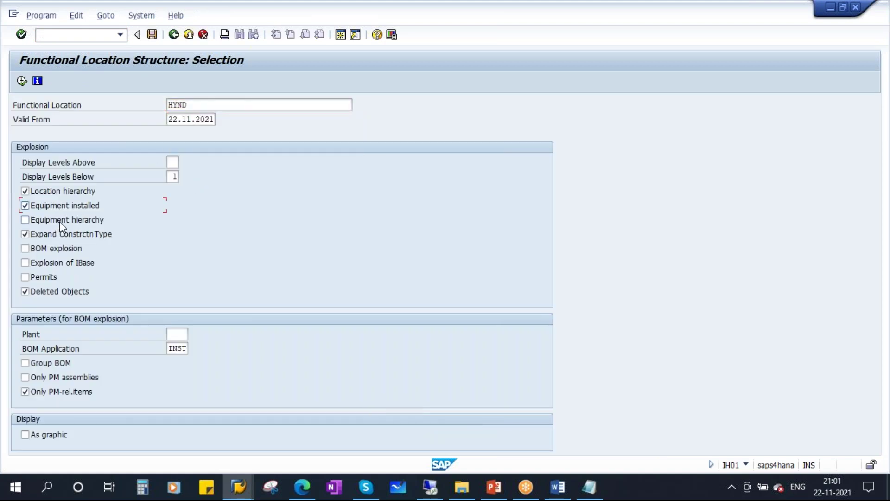
left_click(22, 80)
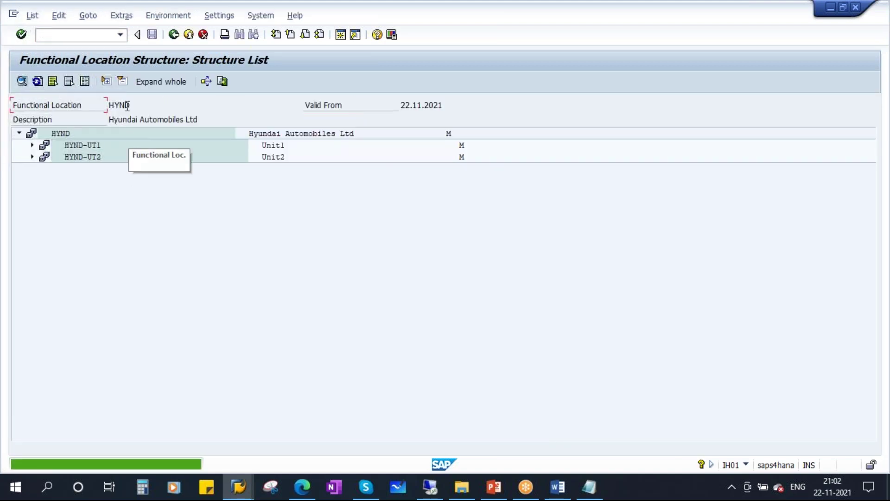
left_click(165, 82)
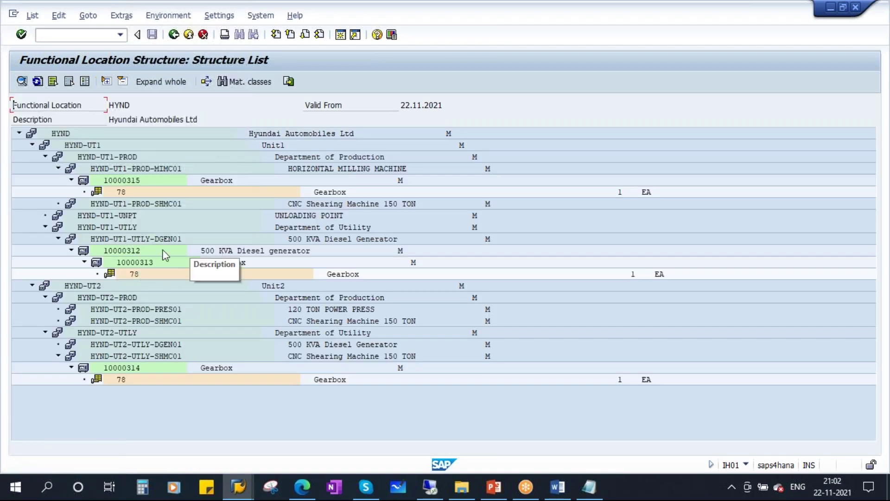
- Open equipment 10000312, select its manufacturer serial number, and start a new SAP session
left_click(128, 253)
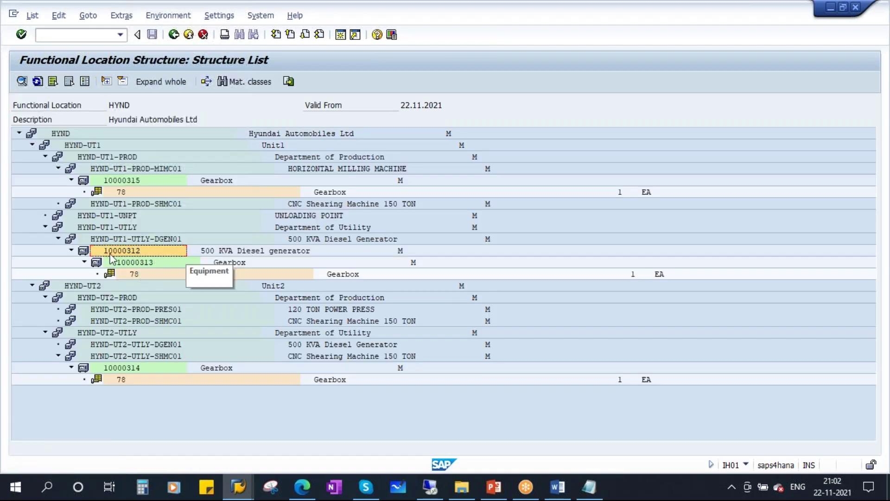
double_click(130, 253)
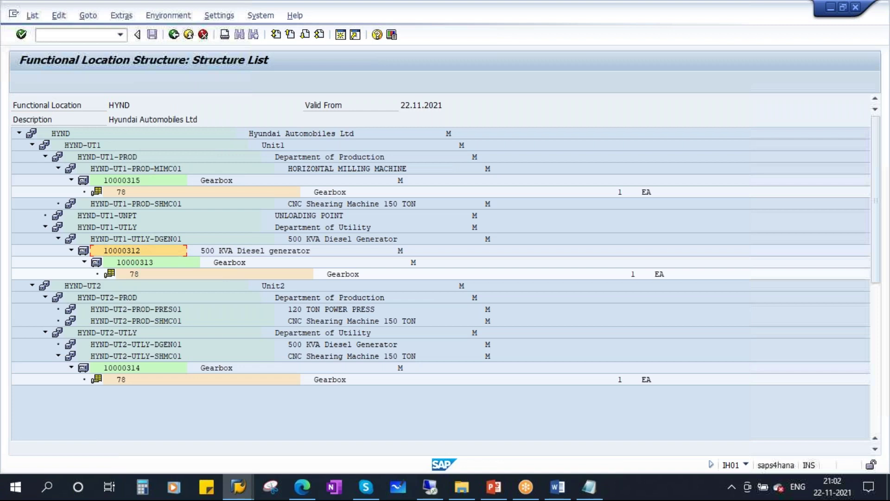
left_click_drag(168, 405, 95, 406)
left_click_drag(165, 404, 100, 405)
left_click_drag(179, 405, 84, 404)
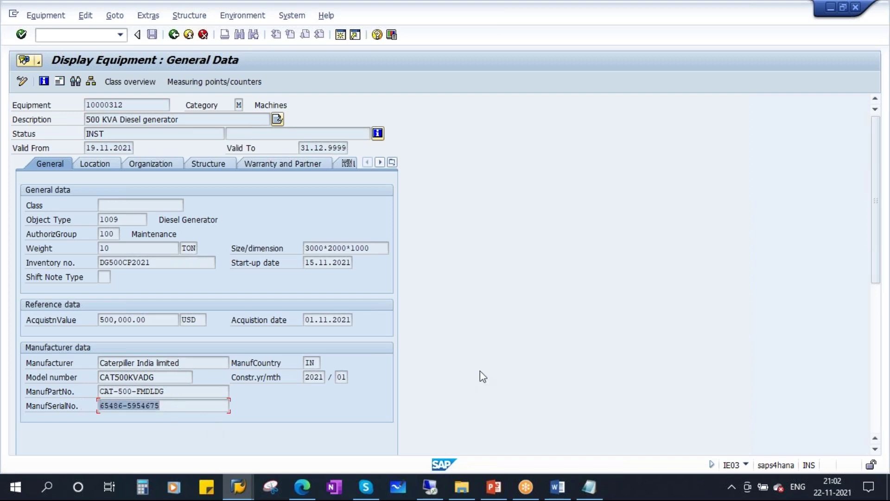
left_click(178, 405)
left_click_drag(179, 406, 85, 407)
left_click(341, 35)
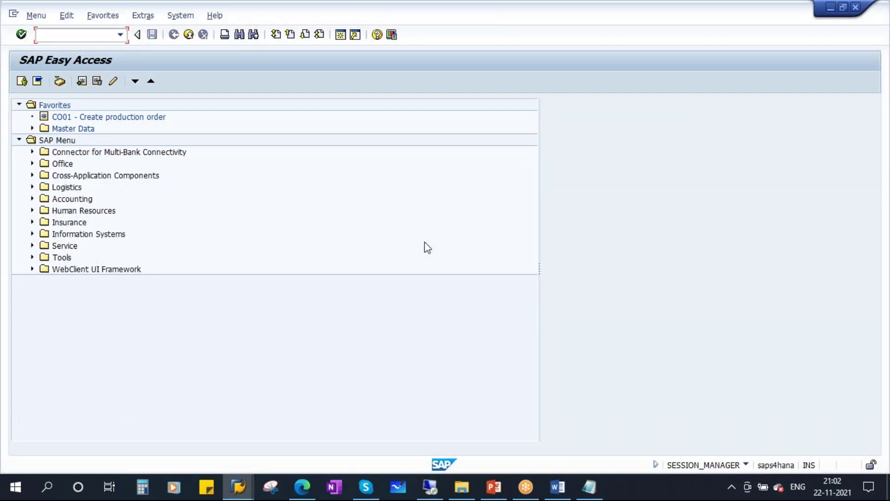
- In SE11, display database table EQUI (Equipment master data) with its fields
type("se11")
key("Return")
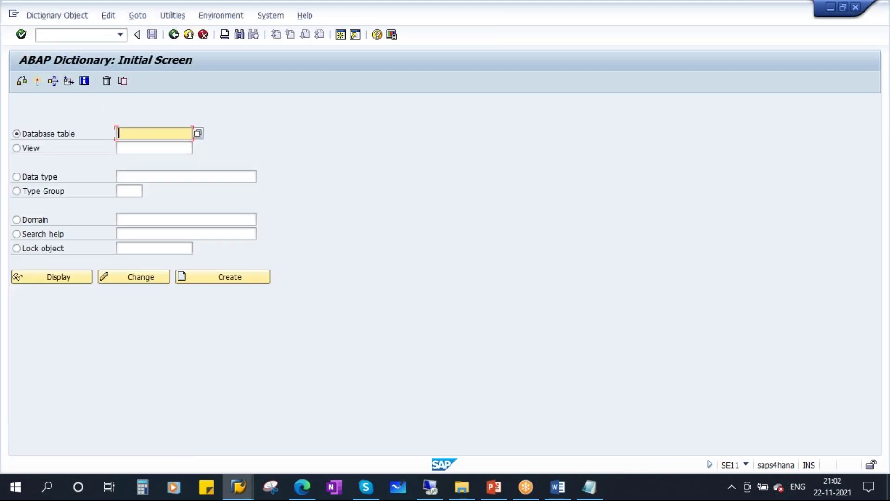
key("Caps_Lock")
left_click(65, 280)
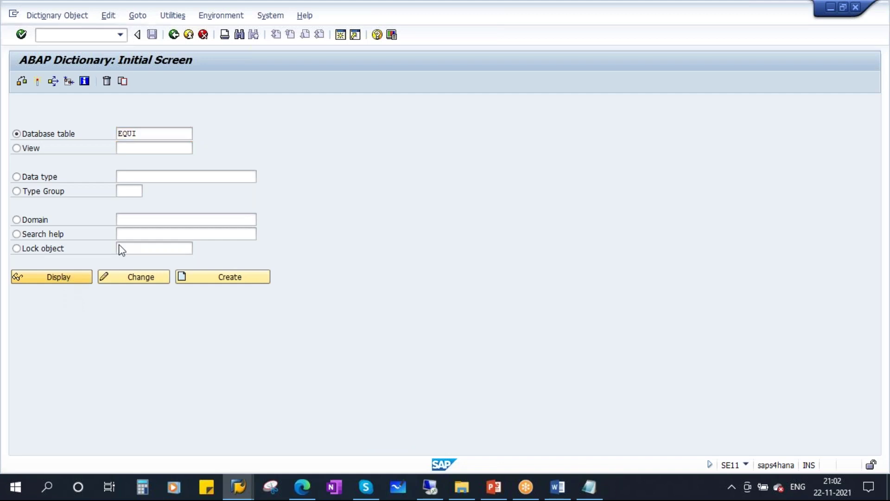
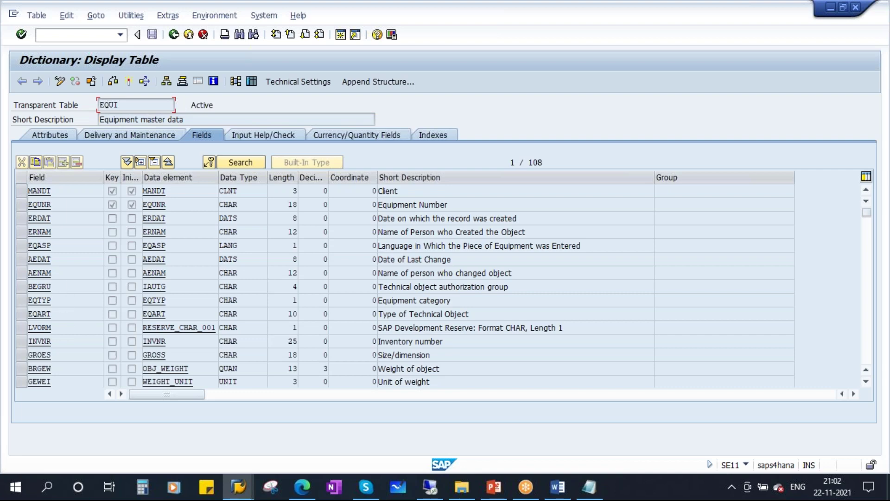
- Locate field SERGE, Manufacturer serial number, in the EQUI field list
scroll(70, 304, "down", 1)
scroll(70, 304, "down", 2)
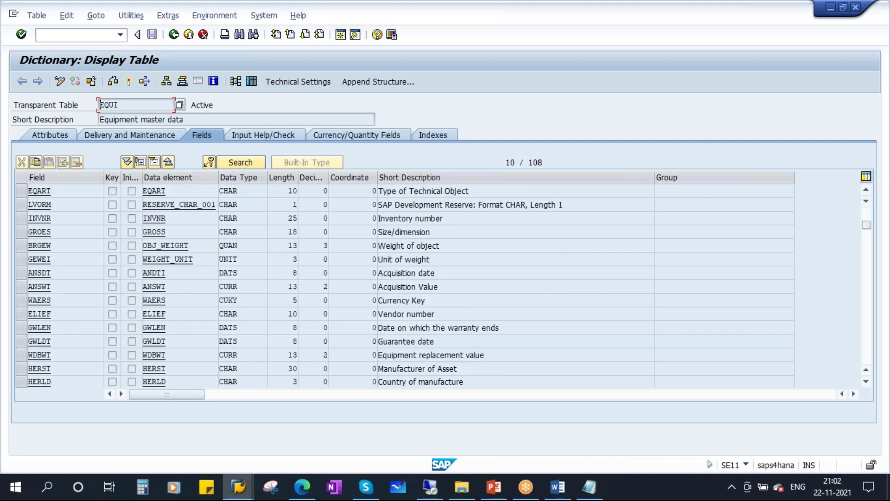
scroll(69, 304, "down", 2)
double_click(58, 331)
left_click_drag(482, 328, 337, 330)
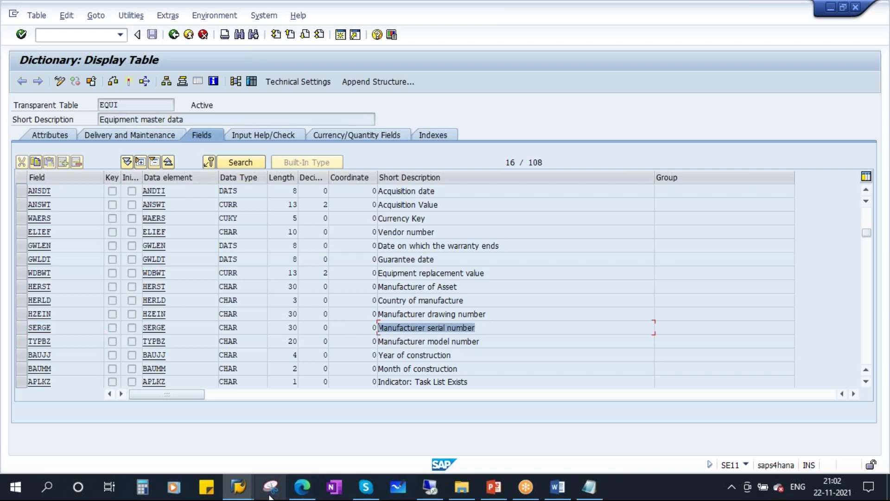
- Check the equipment's manufacturer serial number in Display Equipment against the SE11 table display
left_click(239, 487)
left_click(307, 434)
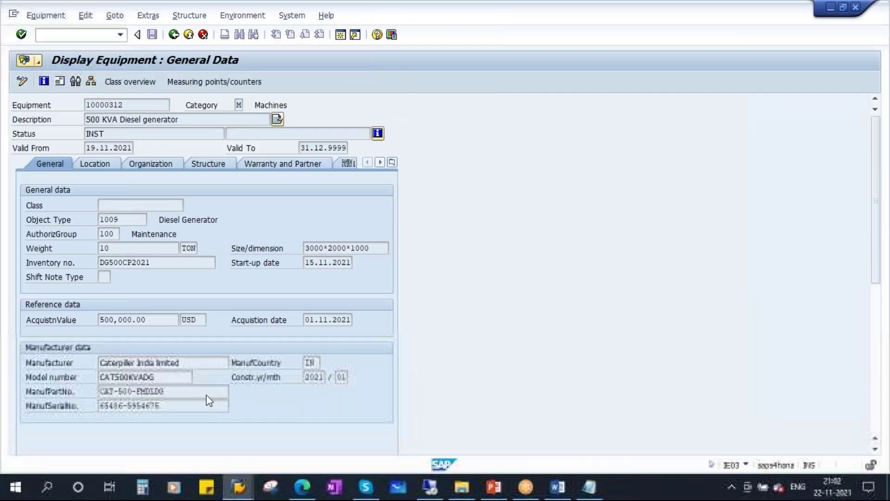
left_click_drag(169, 409, 99, 408)
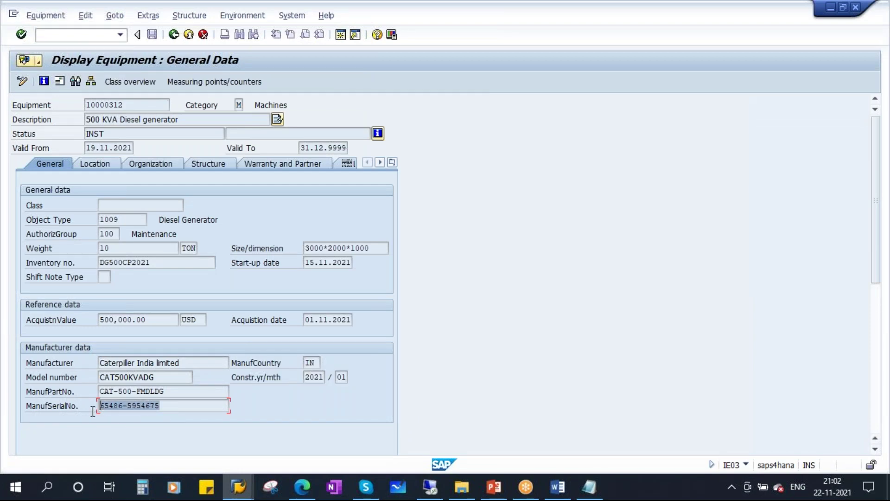
left_click(239, 487)
left_click(430, 420)
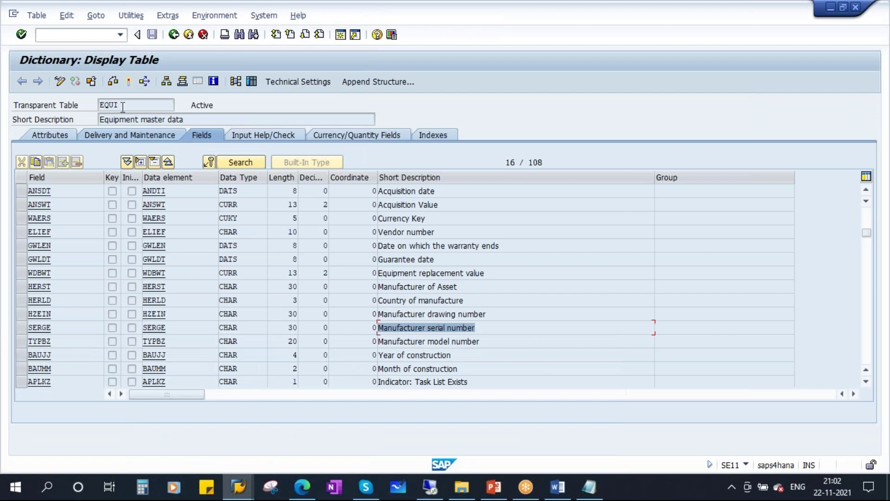
- Note table EQUI and field SERGE as the serial number reference
left_click_drag(121, 105, 84, 104)
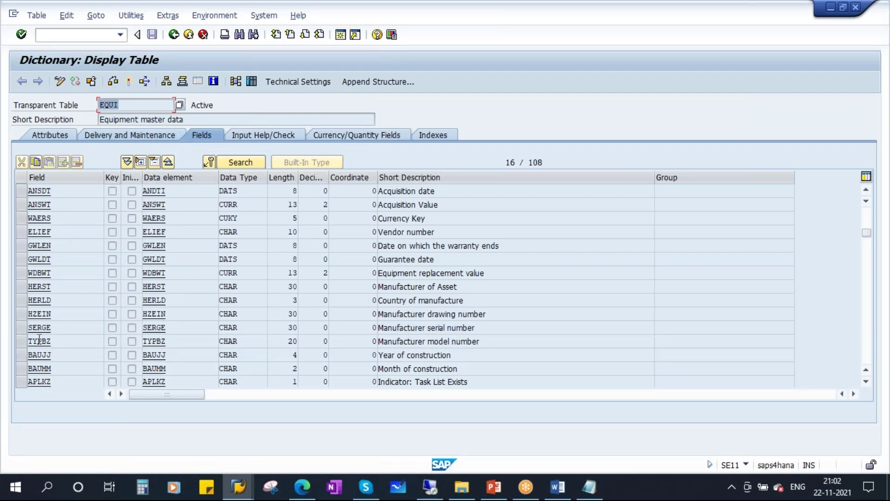
double_click(52, 327)
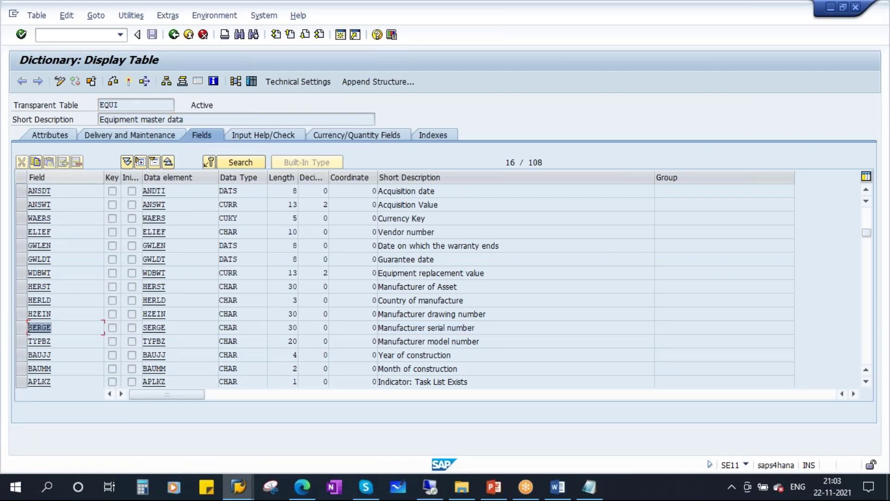
left_click_drag(122, 104, 87, 105)
double_click(59, 332)
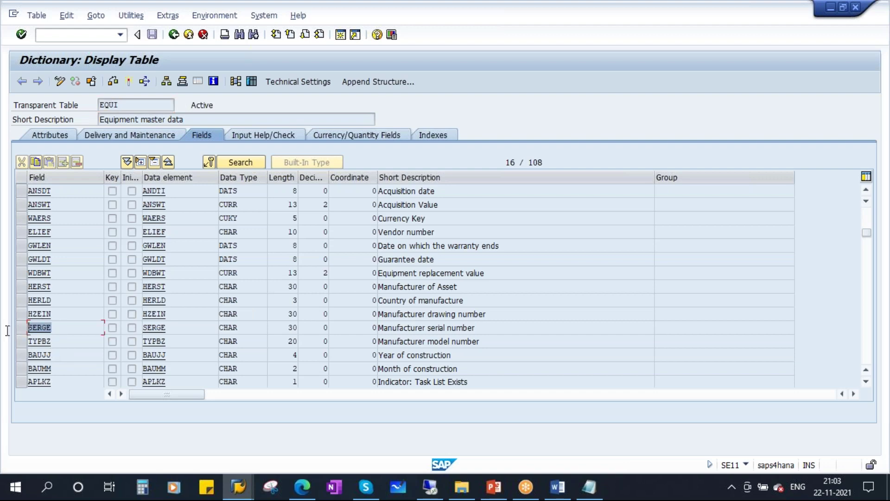
left_click(238, 487)
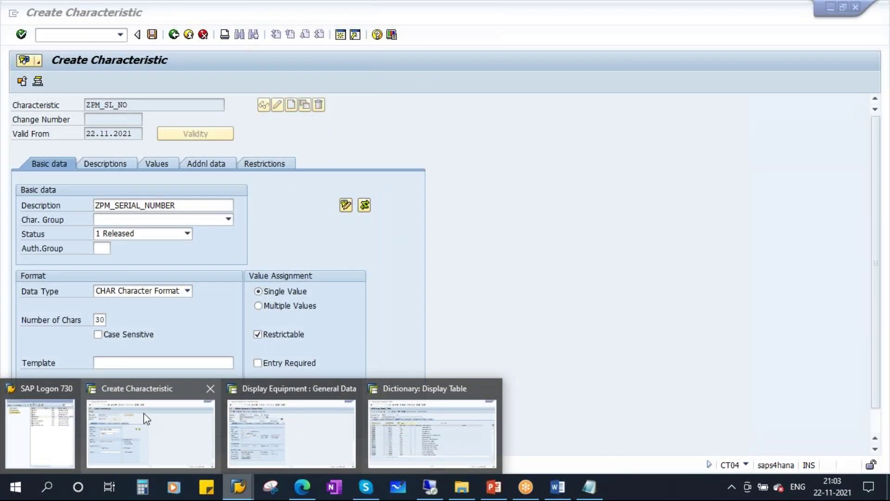
- Reference table EQUI field SERGE in ZPM_SL_NO's additional data
left_click(144, 413)
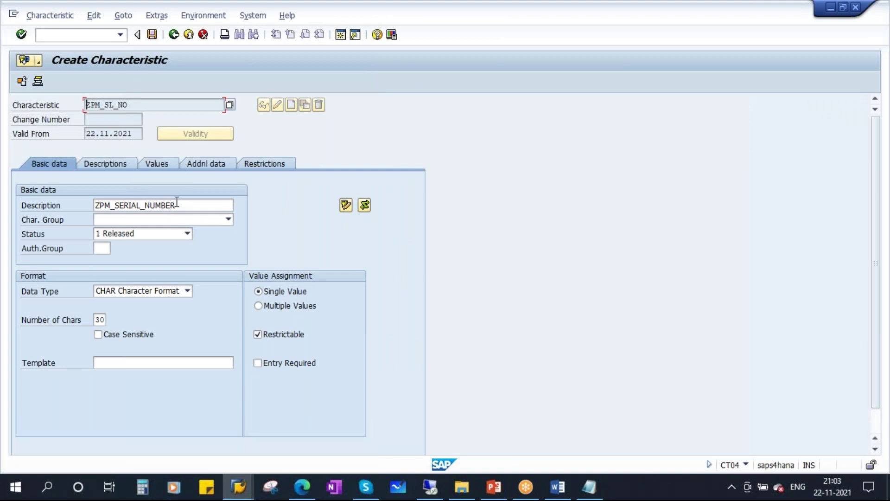
left_click(212, 168)
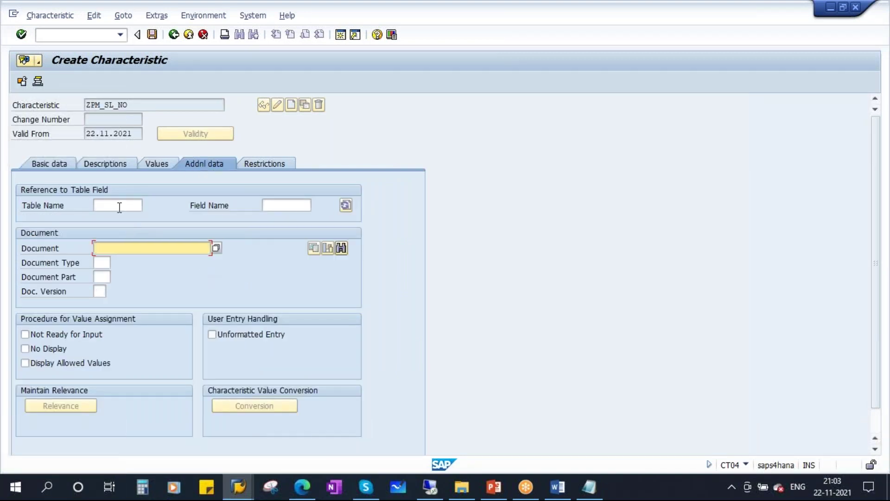
left_click(121, 206)
left_click(282, 204)
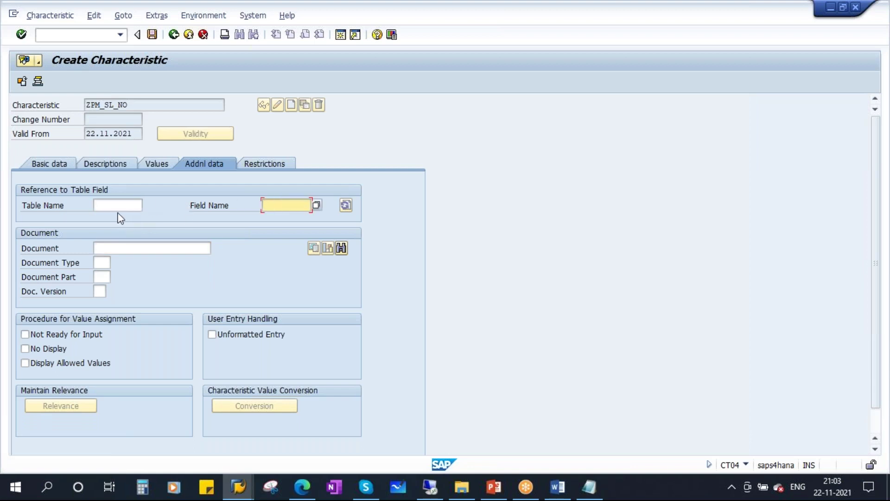
left_click(119, 205)
type("EQUI")
left_click(290, 209)
type("SERGE")
key("Return")
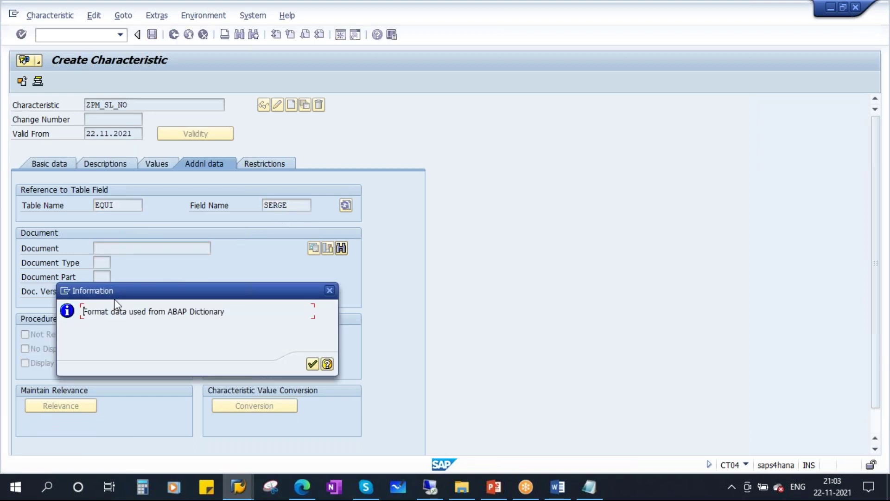
left_click(312, 364)
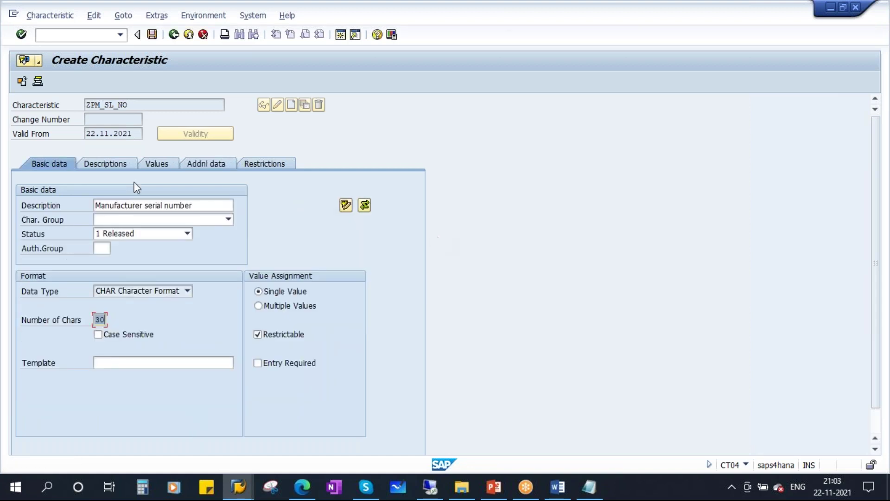
left_click(218, 163)
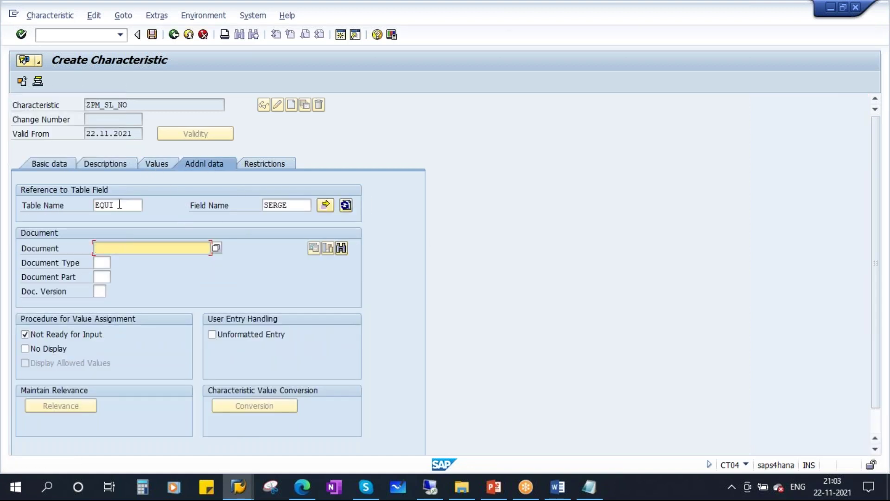
left_click(122, 205)
key("Tab")
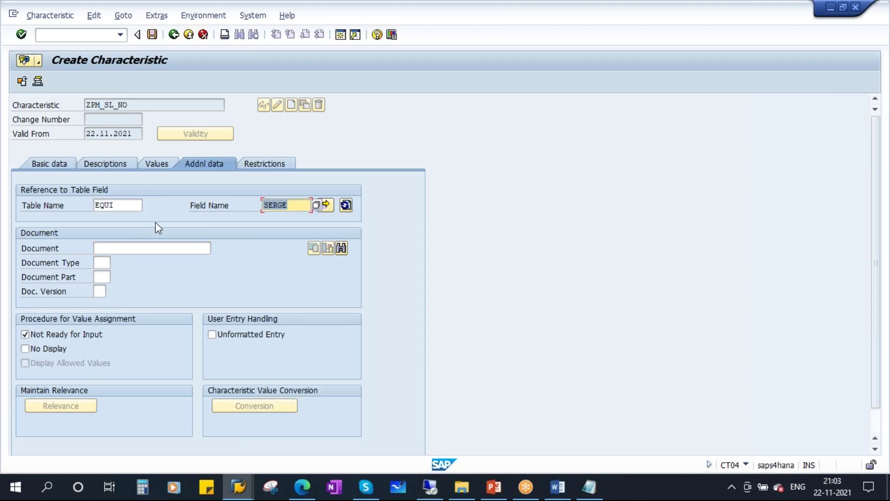
- Restrict ZPM_SL_NO to class types 003 and 002 and save it
left_click(272, 164)
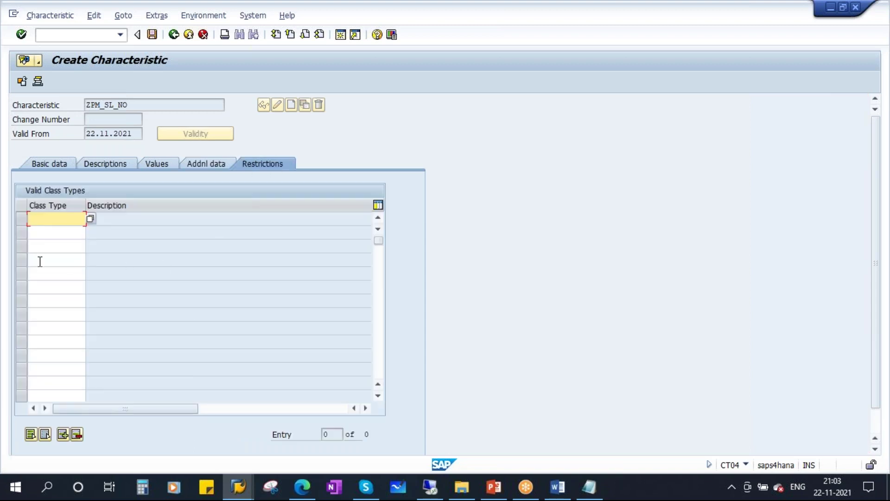
left_click(46, 233)
left_click(40, 254)
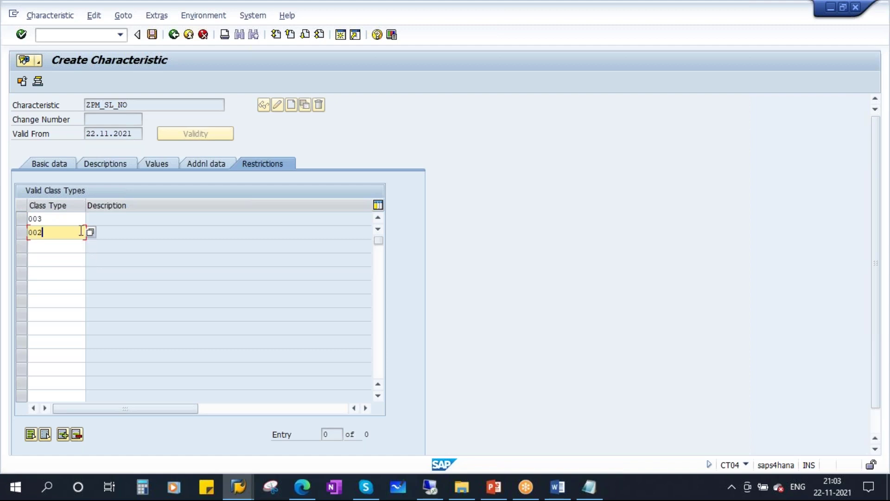
key("Return")
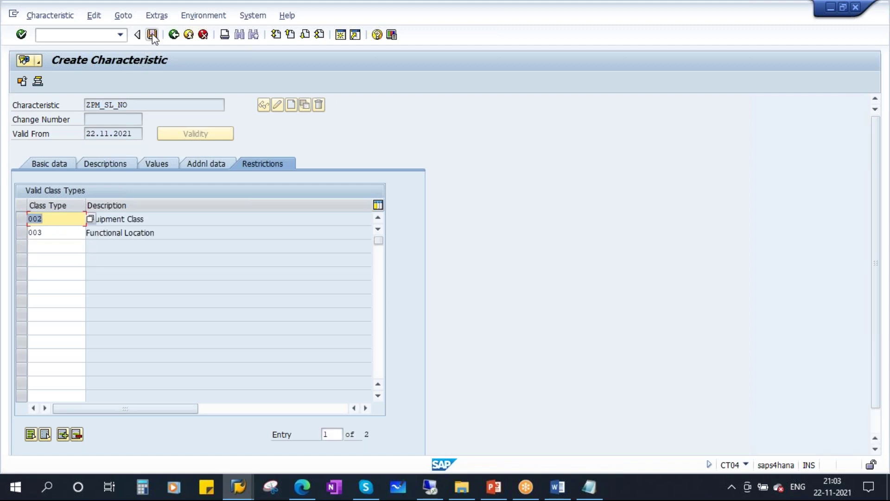
left_click(152, 35)
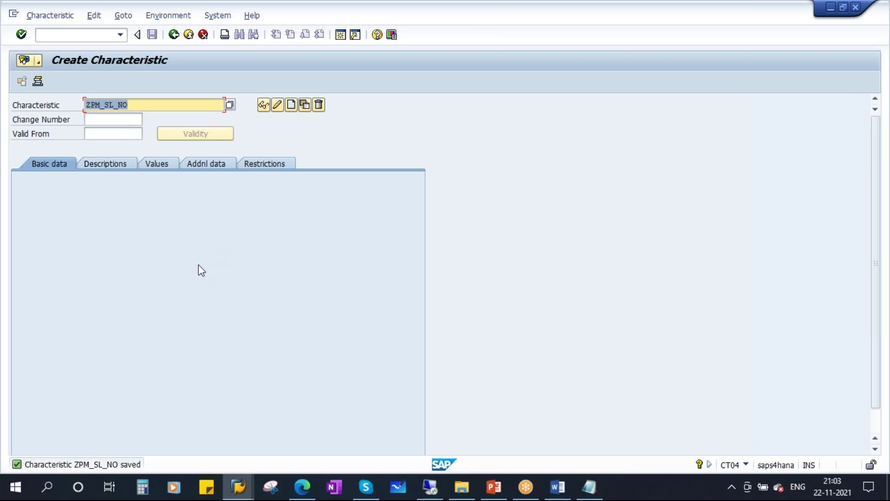
- Correct the note to ZPM_MANUFACTURER and create that characteristic with the same description
left_click(589, 487)
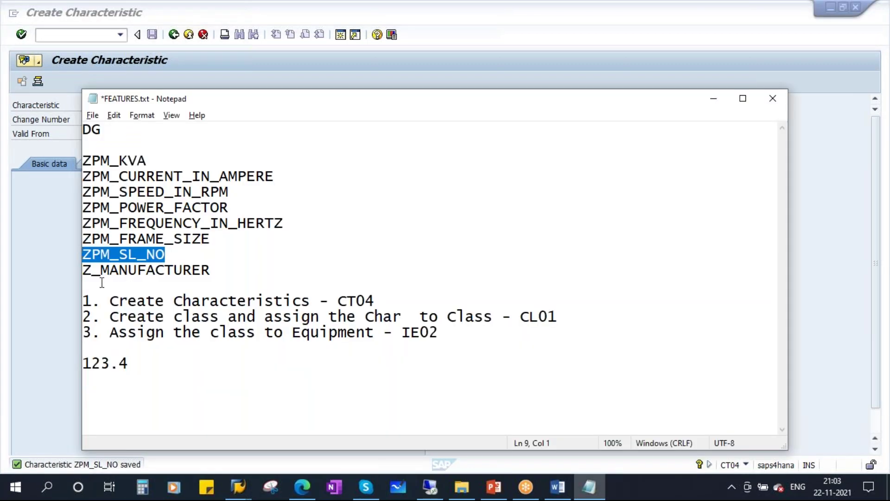
left_click(92, 271)
type("PM")
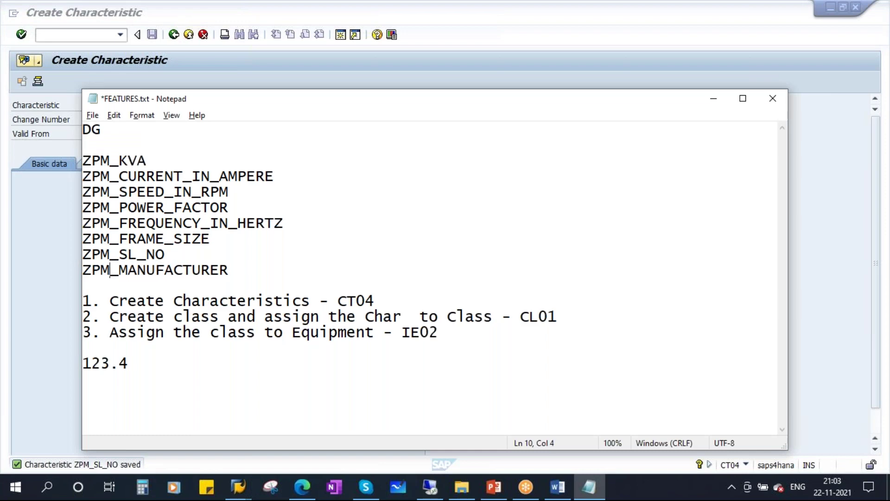
left_click_drag(235, 265, 79, 275)
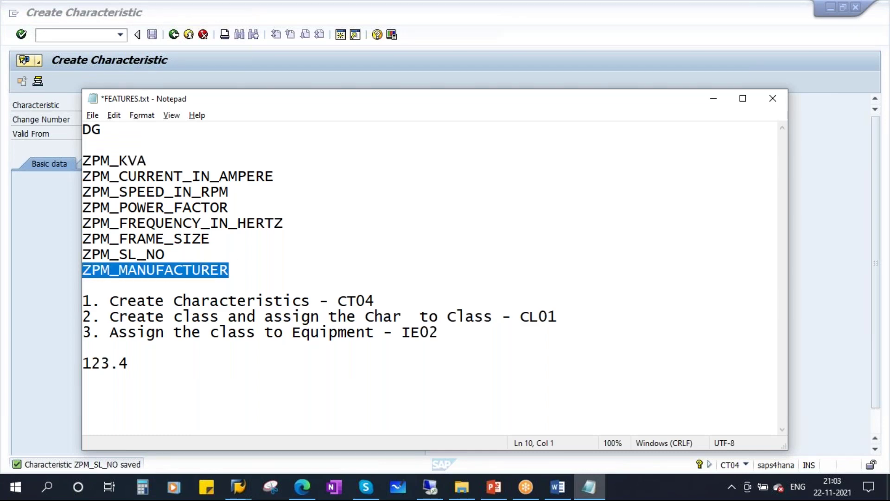
key("ctrl+c")
key("alt+Tab")
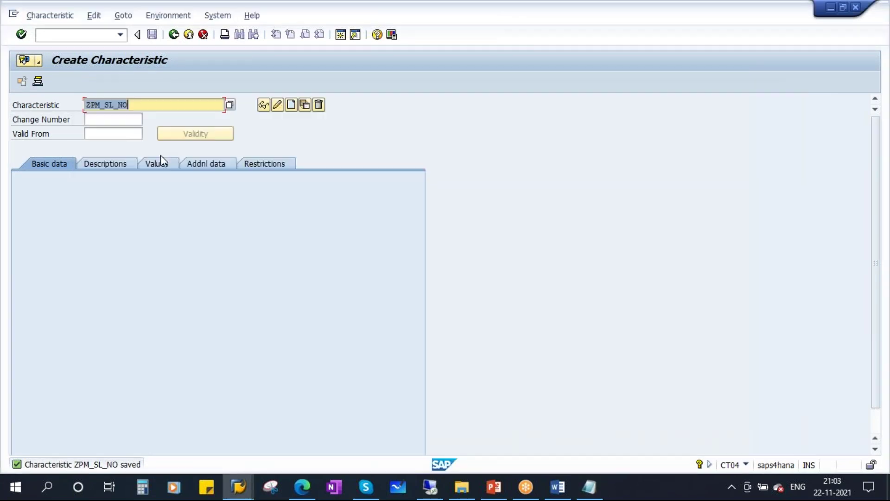
key("ctrl+v")
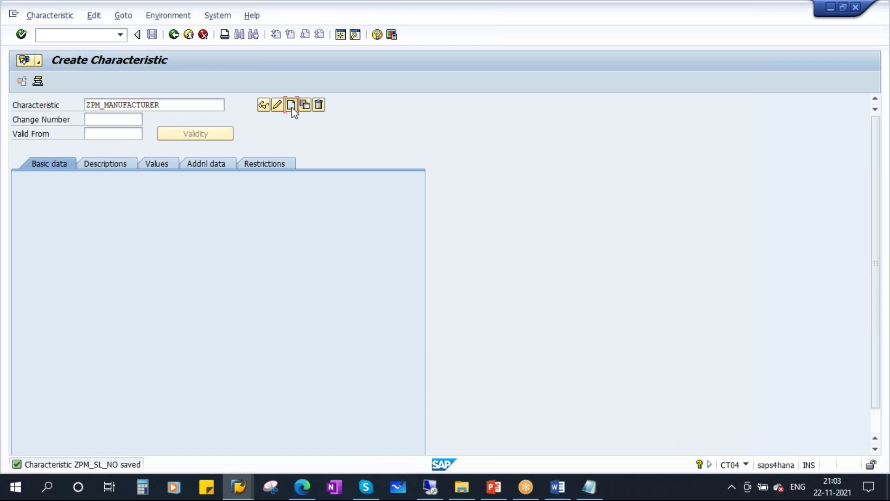
left_click(291, 106)
key("ctrl+v")
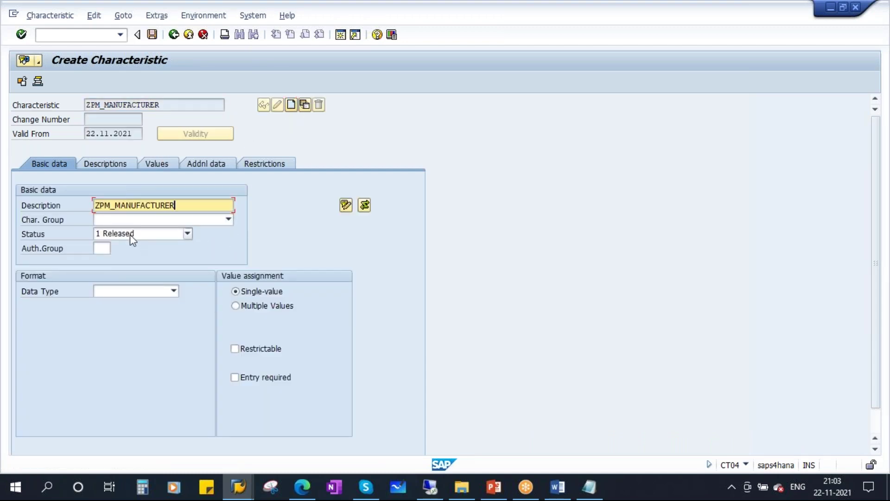
- Make ZPM_MANUFACTURER a restrictable CHAR characteristic with 30 characters
left_click(175, 292)
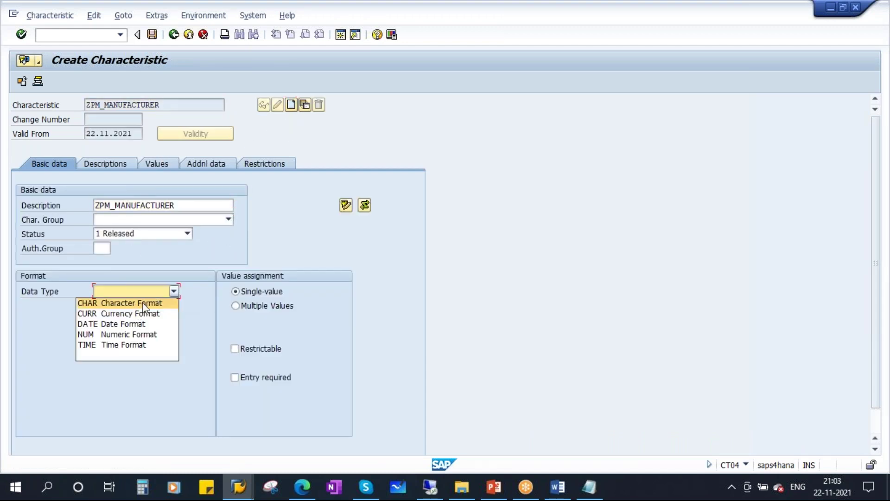
left_click(141, 305)
type("30")
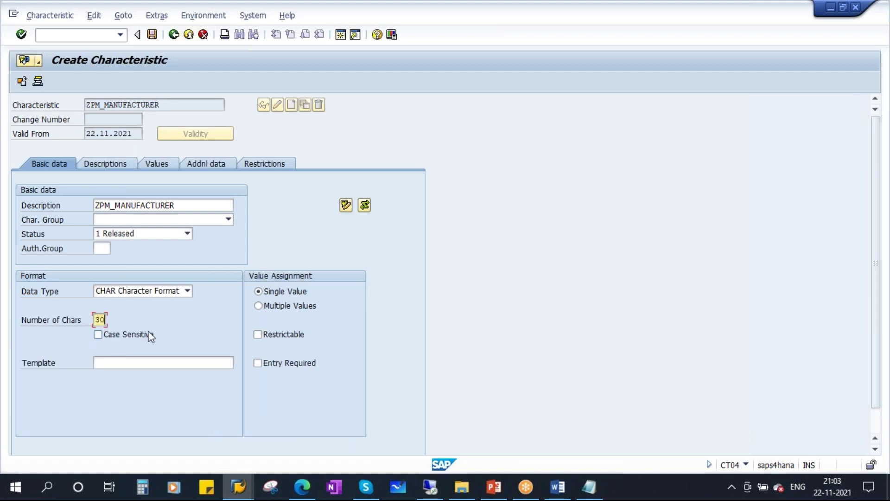
left_click(294, 340)
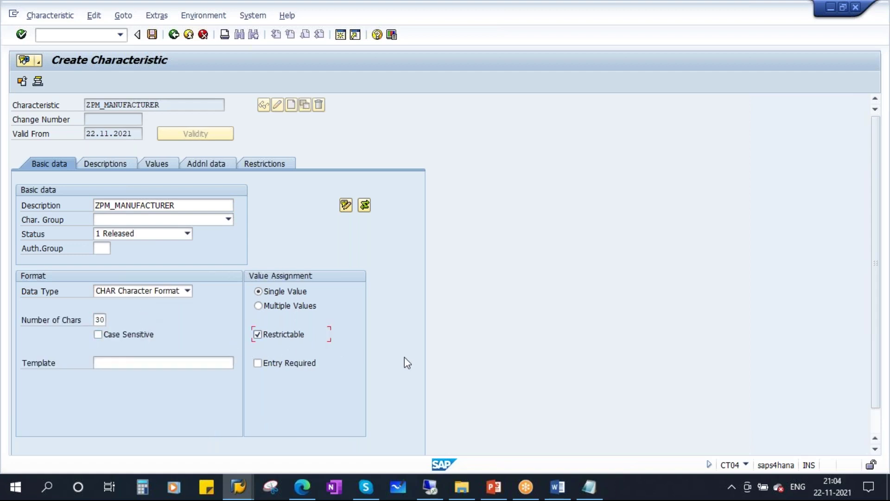
left_click(202, 167)
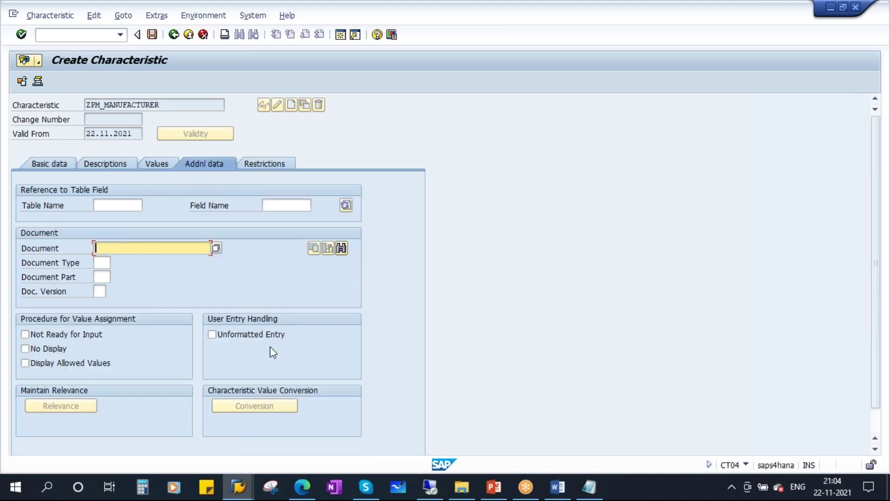
left_click(238, 486)
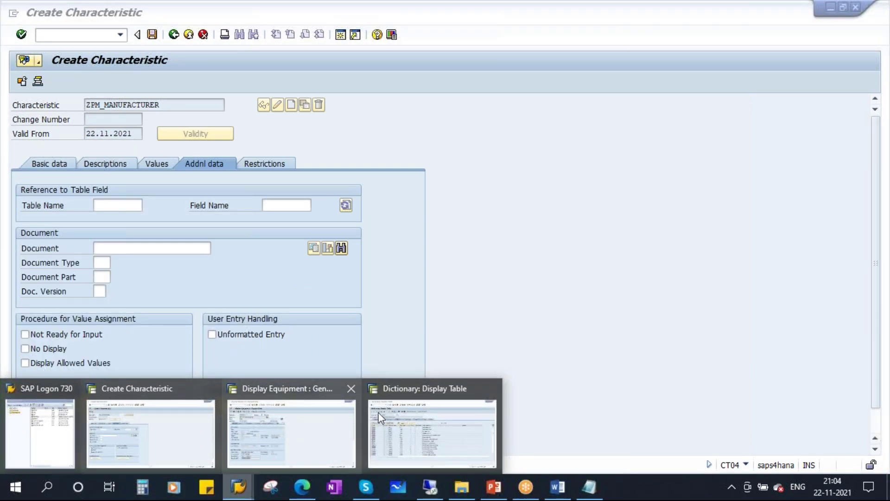
left_click(334, 413)
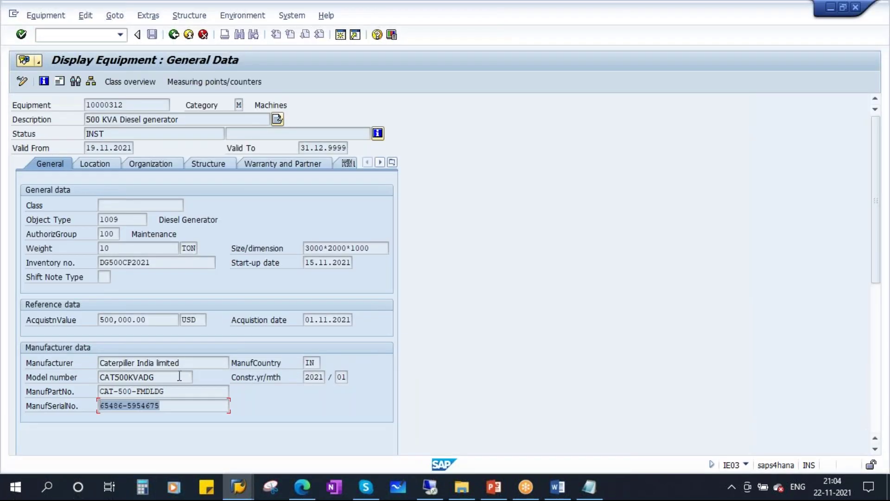
left_click_drag(192, 364, 81, 364)
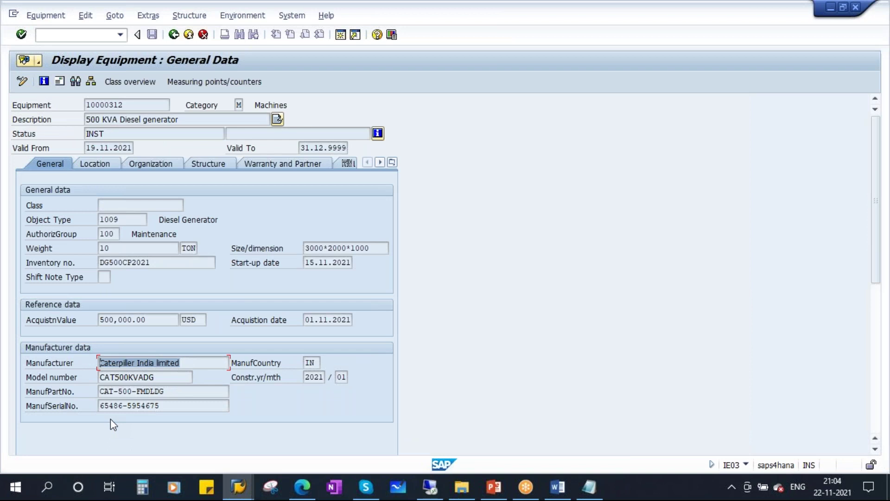
left_click_drag(188, 368, 98, 365)
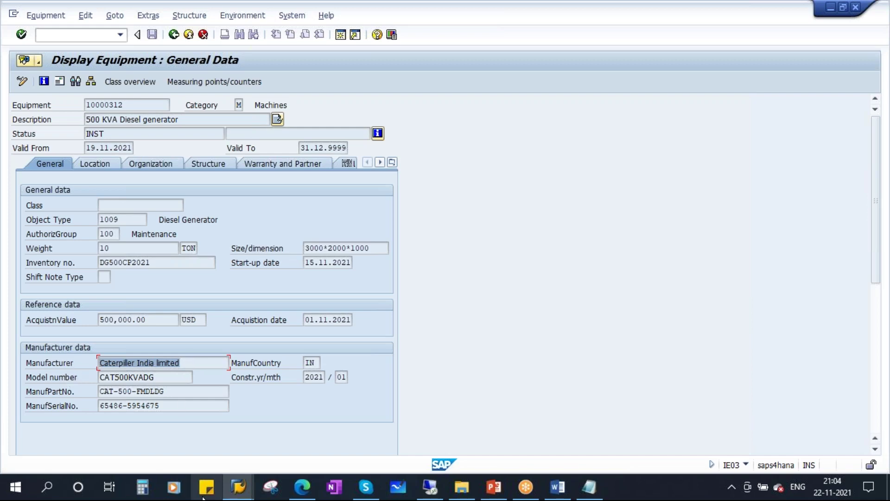
left_click(238, 487)
left_click(434, 423)
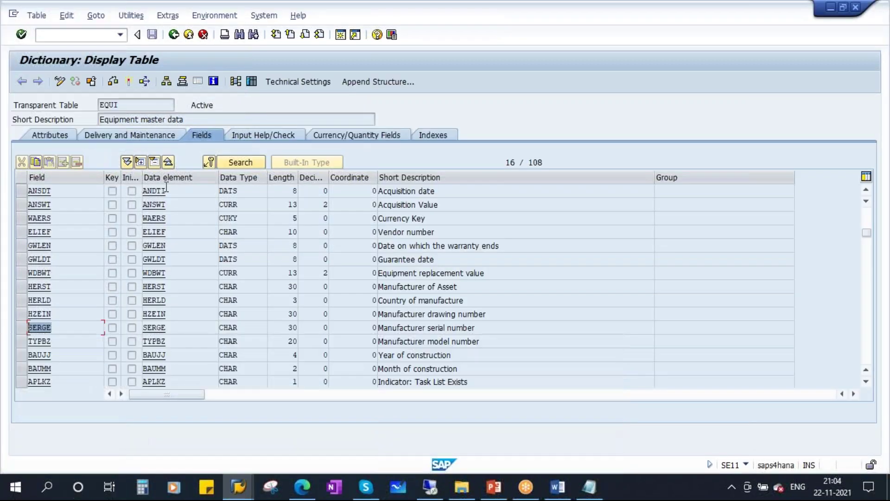
double_click(109, 105)
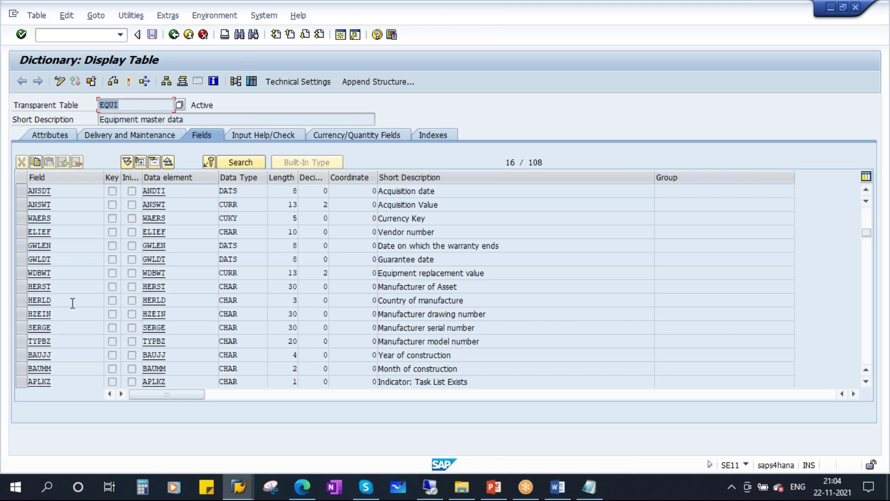
double_click(52, 286)
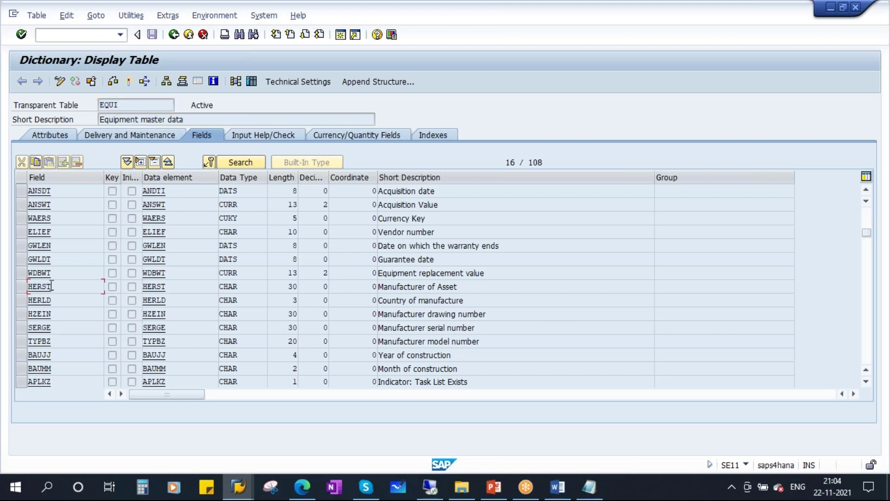
left_click_drag(457, 286, 337, 286)
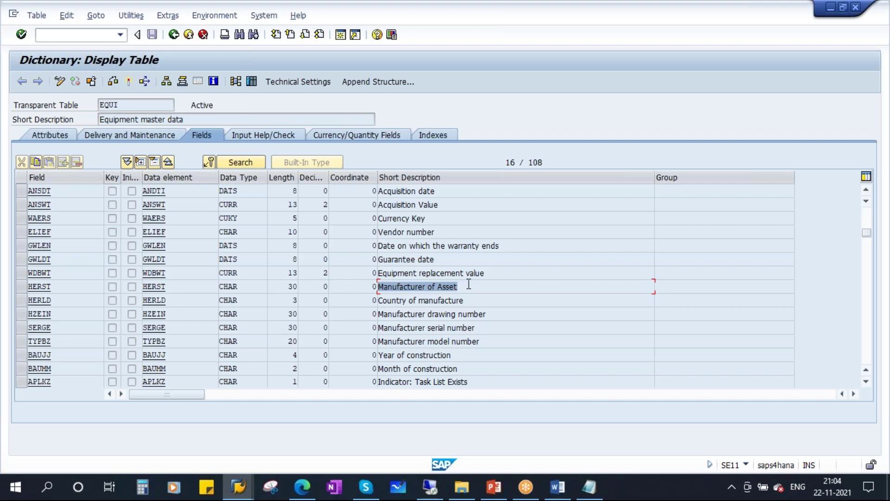
double_click(54, 287)
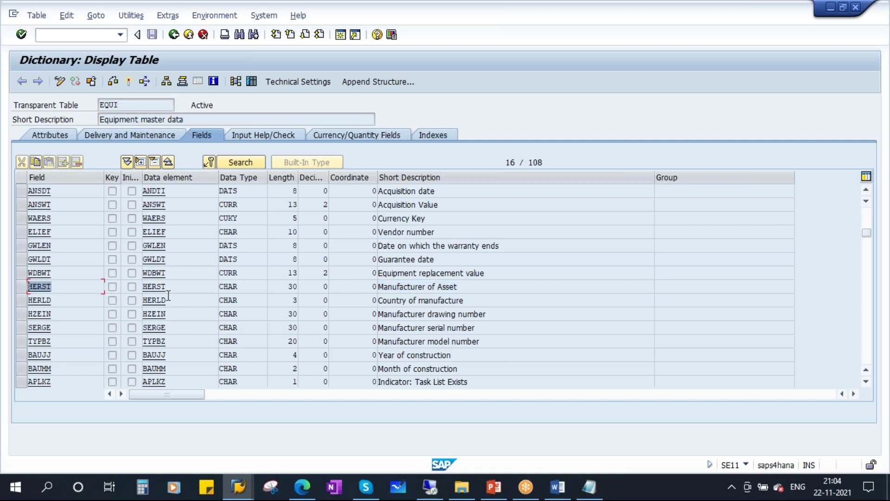
key("alt+Tab")
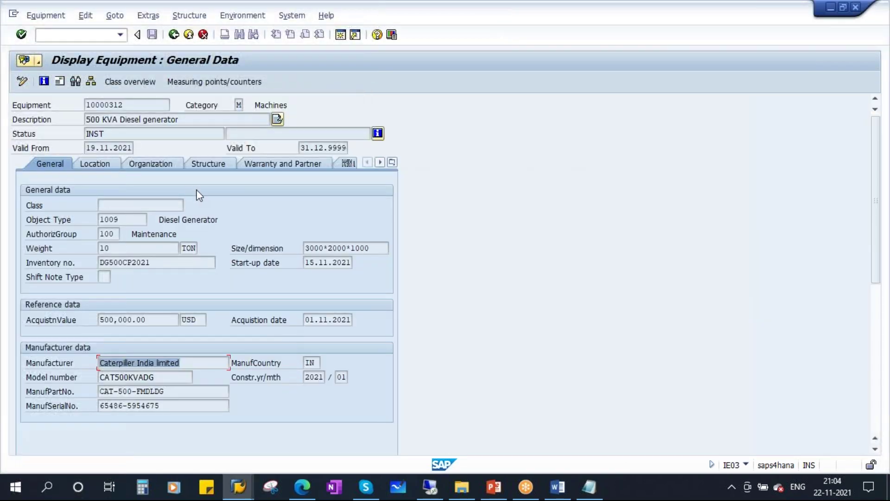
key("alt+Tab")
key("alt+Tab")
left_click(116, 205)
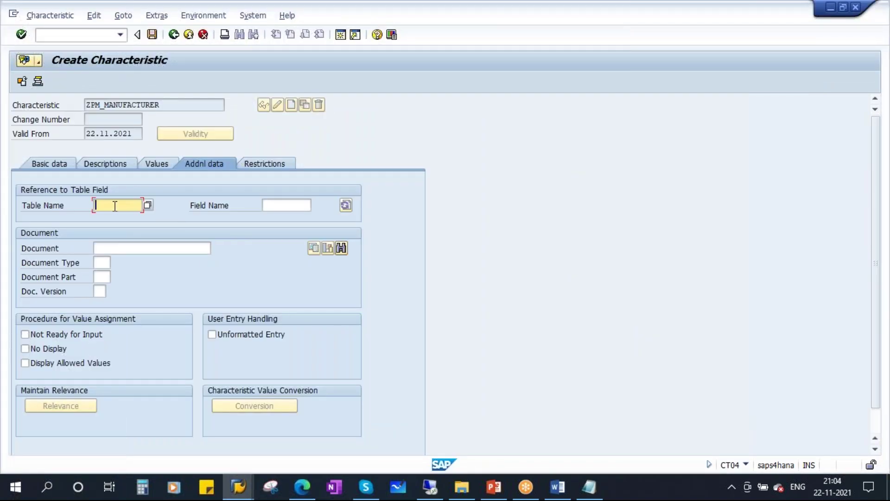
left_click(112, 215)
- Reference field HERST of table EQUI for ZPM_MANUFACTURER
left_click(287, 205)
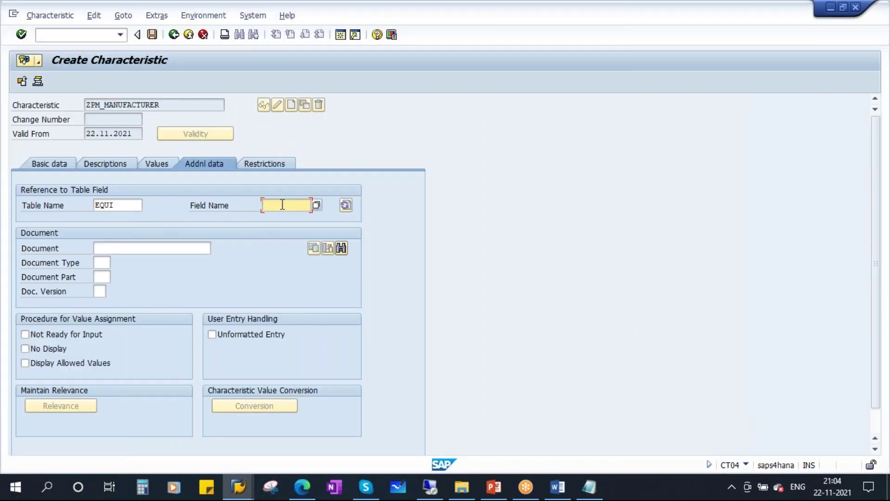
type("HERST")
key("Return")
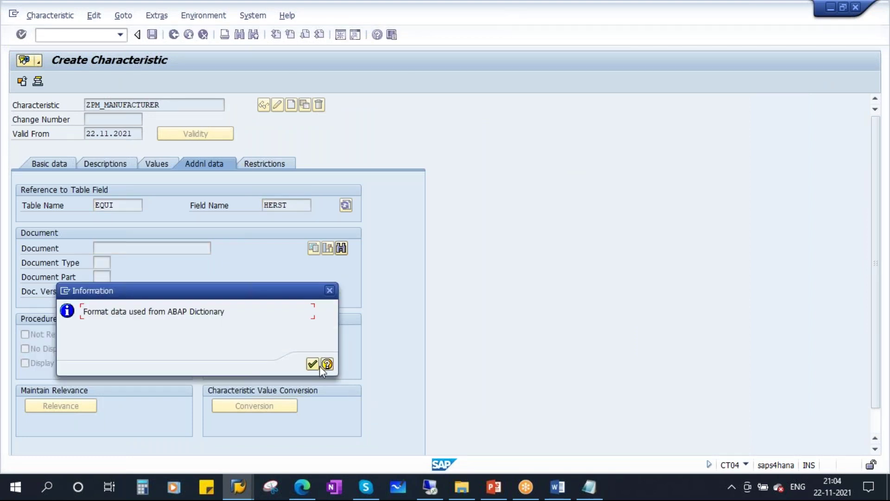
left_click(313, 364)
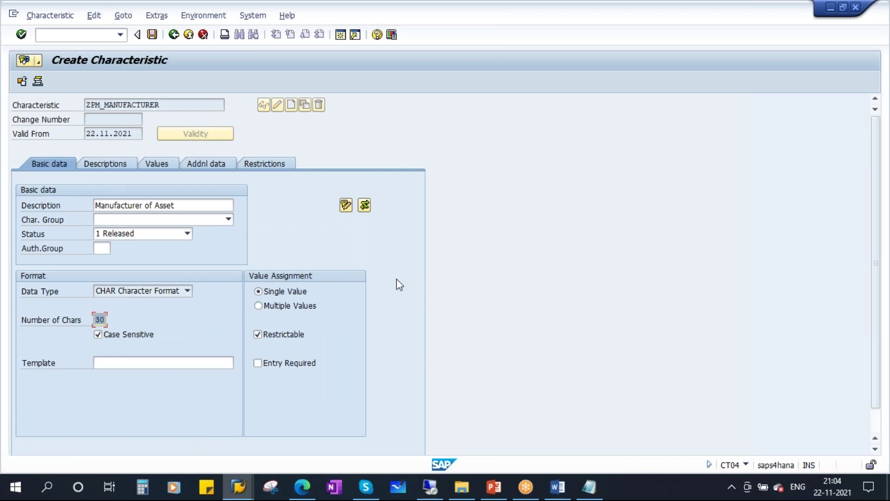
- Restrict ZPM_MANUFACTURER to class types 003 and 002 and save it
left_click(270, 165)
left_click(52, 219)
left_click(37, 231)
left_click(46, 233)
left_click(38, 255)
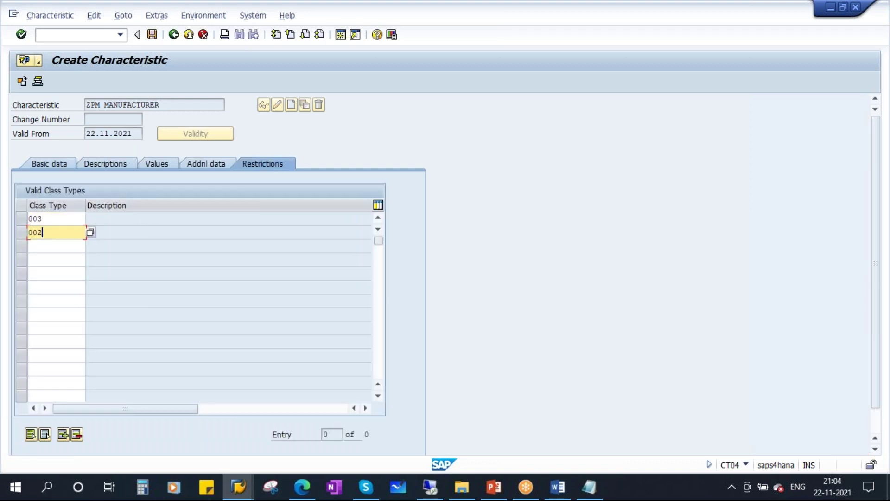
key("Return")
key("Tab")
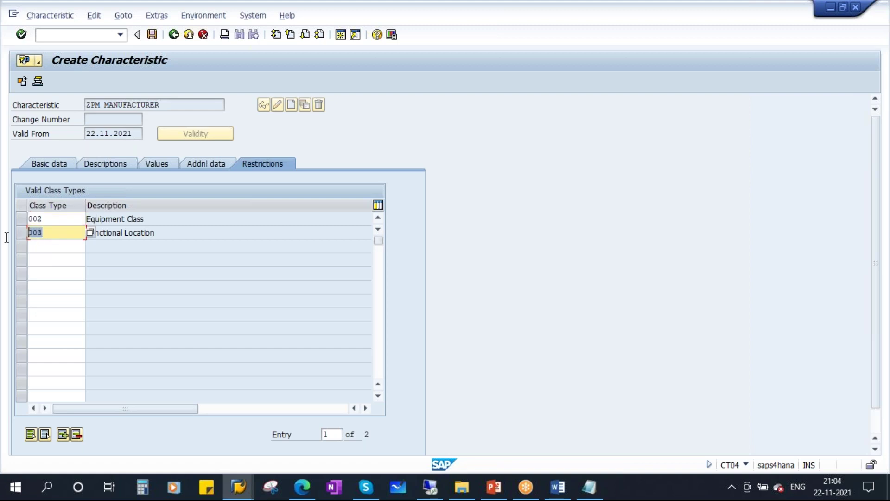
left_click_drag(164, 231, 57, 238)
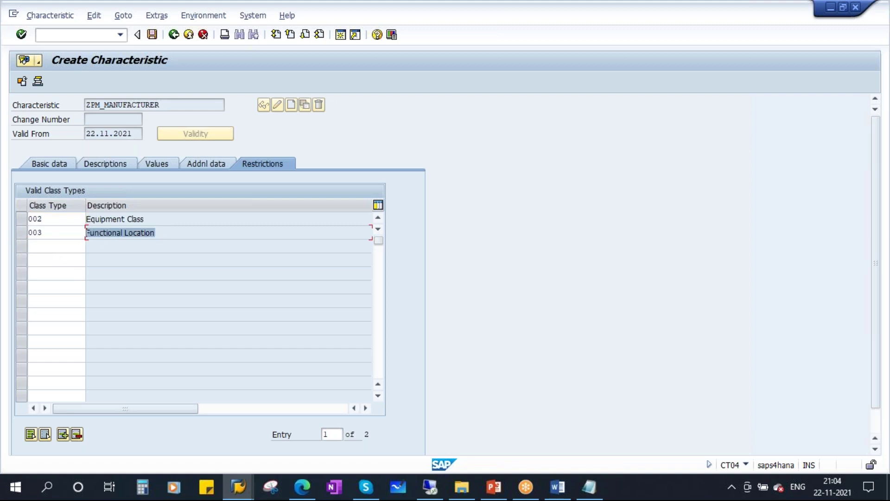
left_click(7, 224)
key("Tab")
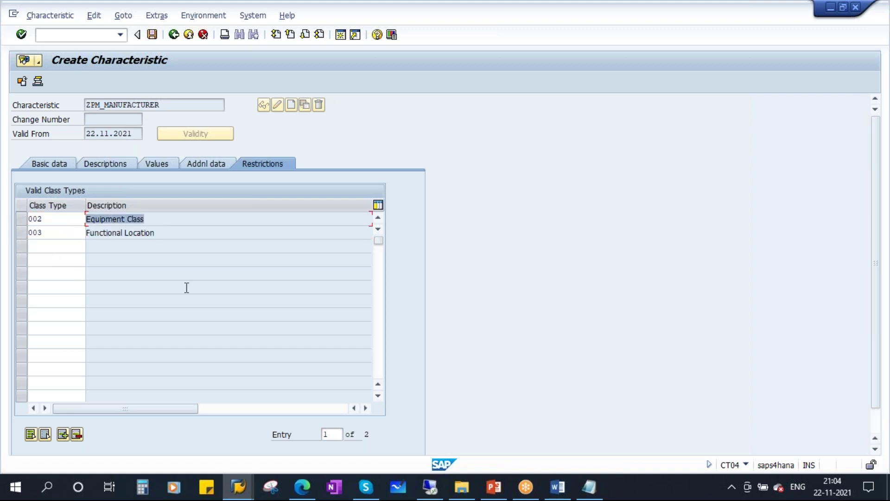
left_click(50, 165)
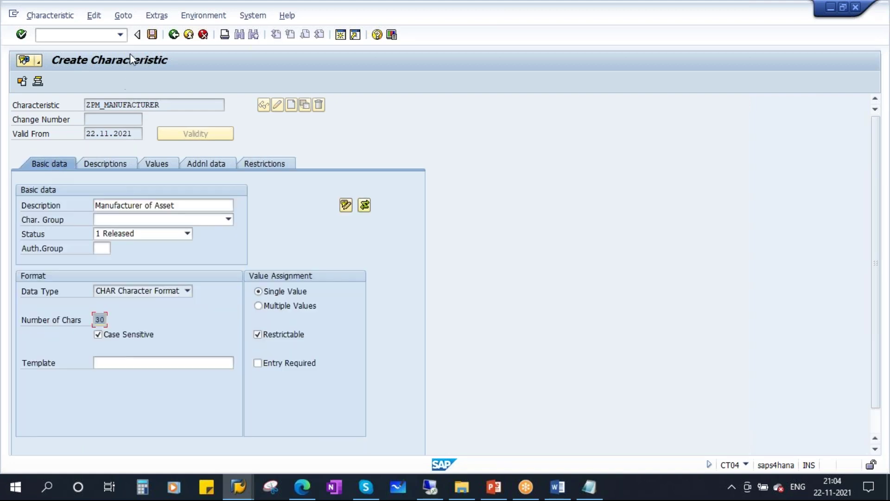
left_click(152, 35)
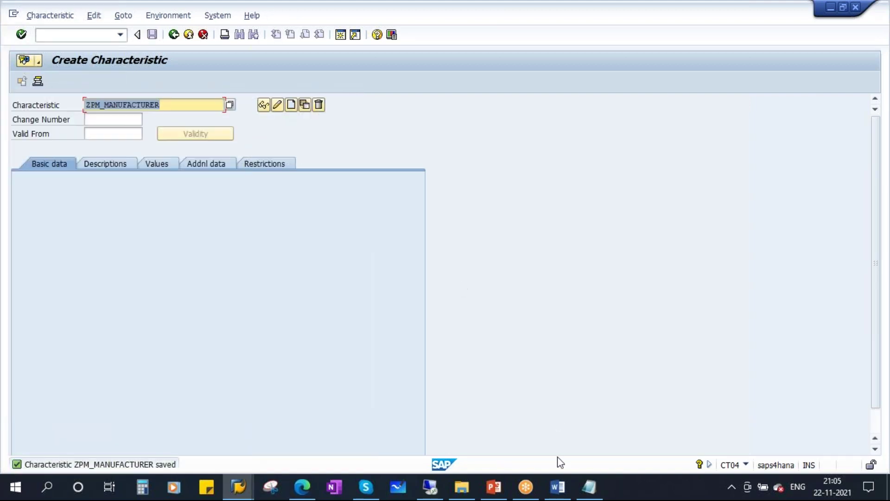
left_click(590, 496)
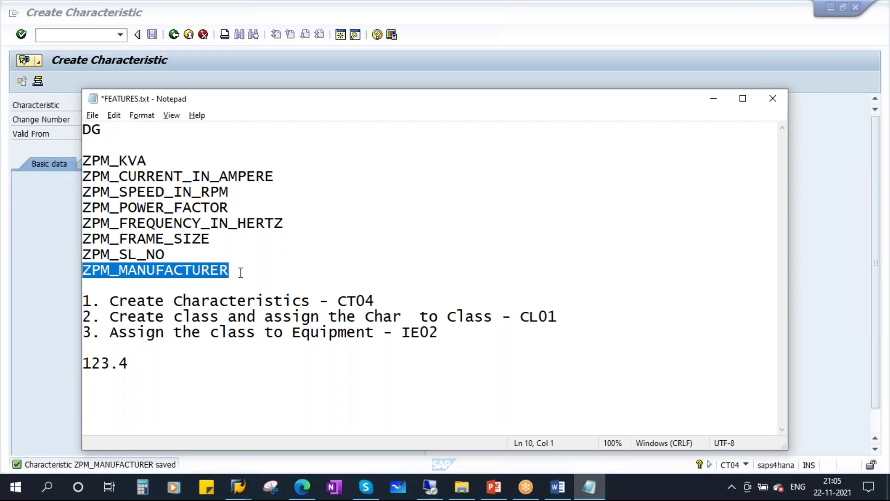
- Review the FEATURES plan and highlight step 2, creating the class in CL01
left_click_drag(241, 272, 91, 161)
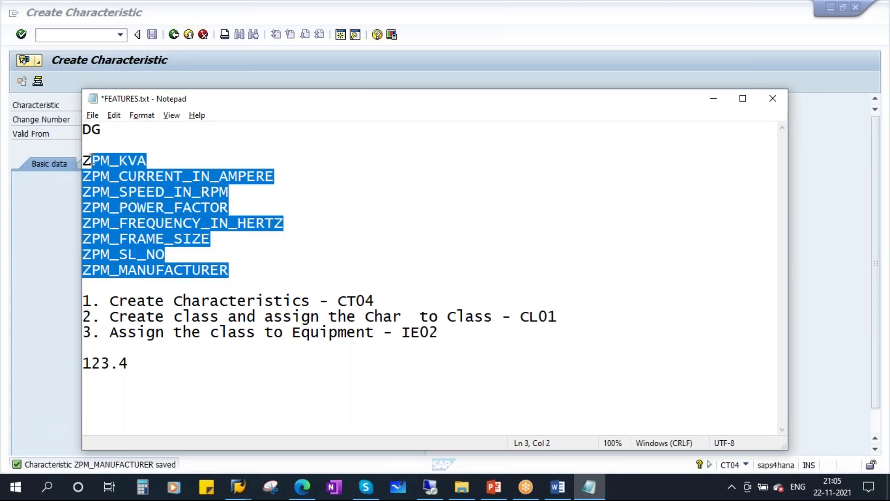
left_click(255, 254)
left_click_drag(373, 301, 212, 317)
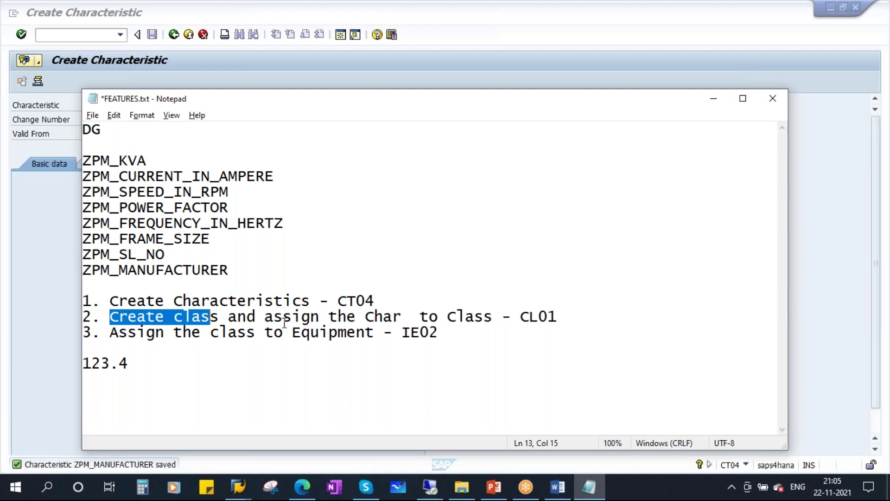
left_click_drag(401, 316, 265, 317)
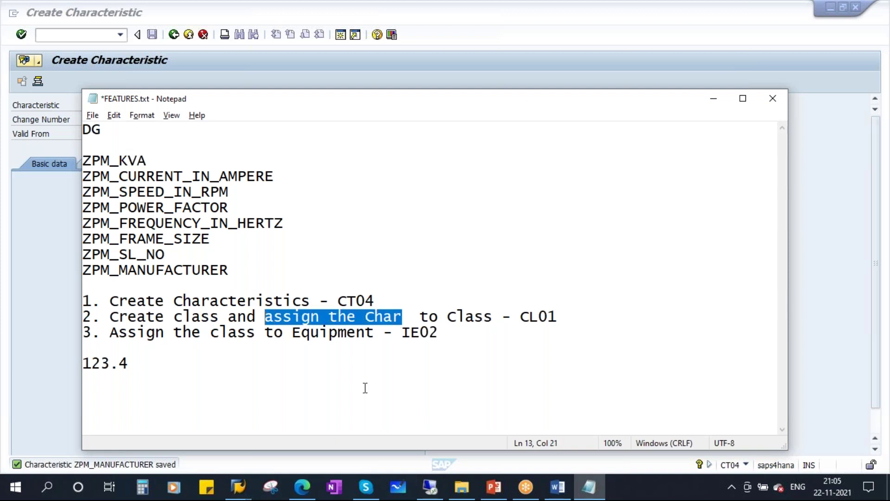
left_click(529, 321)
key("shift+Up")
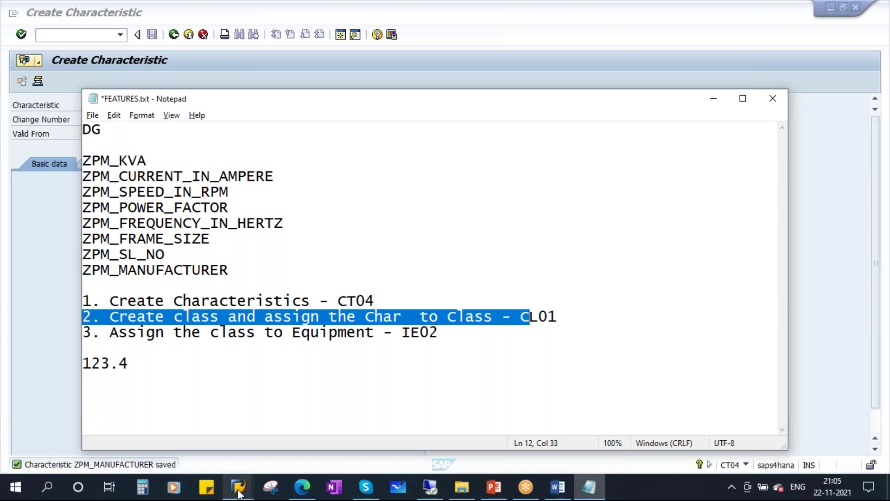
left_click(238, 491)
- Start CL01 for class ZPM_DG with class type 002 Equipment Class
left_click(411, 413)
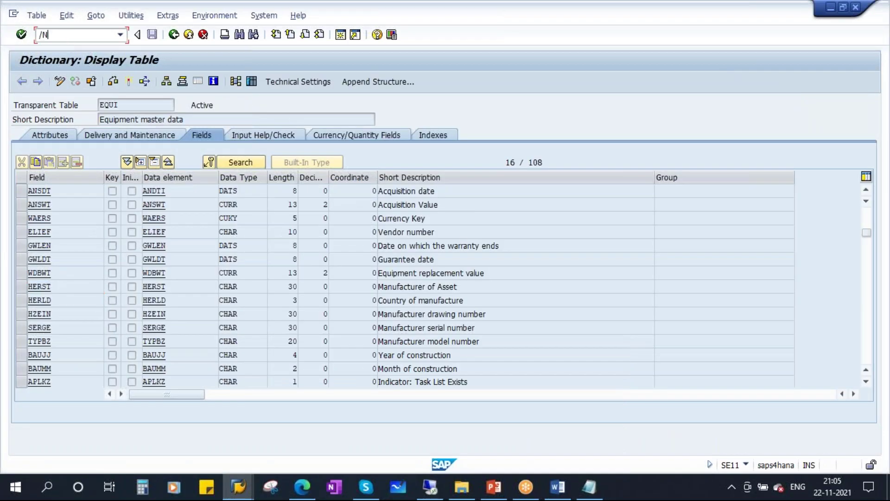
key("Return")
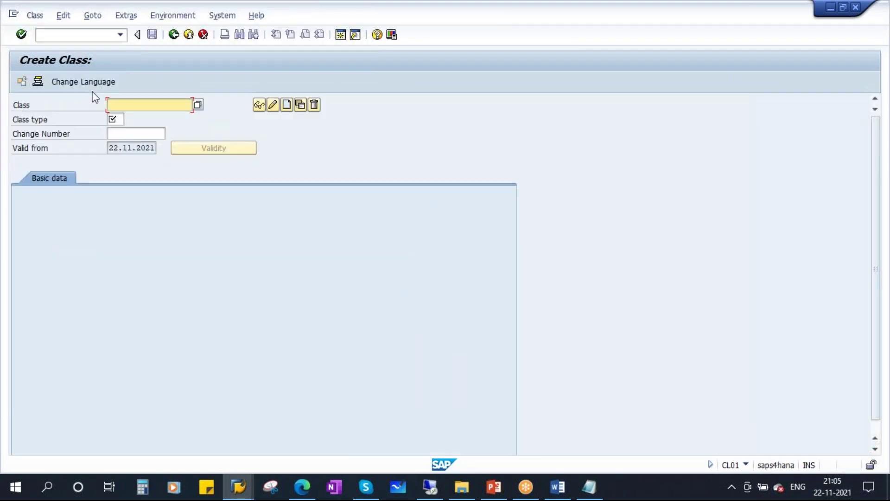
type("ZPM_DG")
left_click(116, 120)
left_click(123, 120)
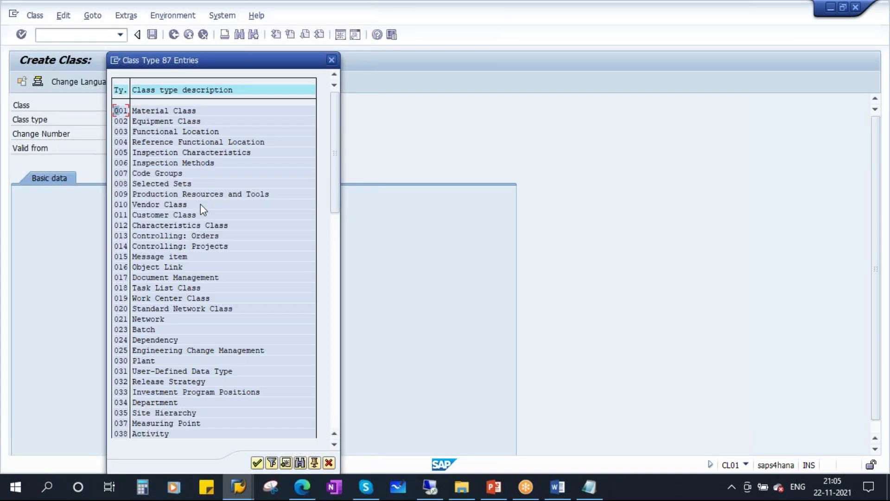
left_click(154, 121)
left_click_drag(286, 64, 405, 59)
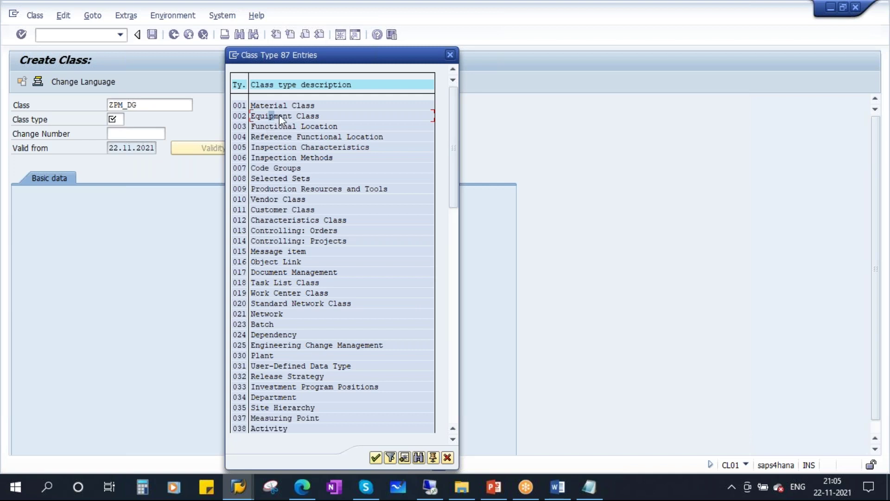
double_click(241, 116)
- Give class ZPM_DG the description Z_PM_DIESEL_GENERATOR
key("Return")
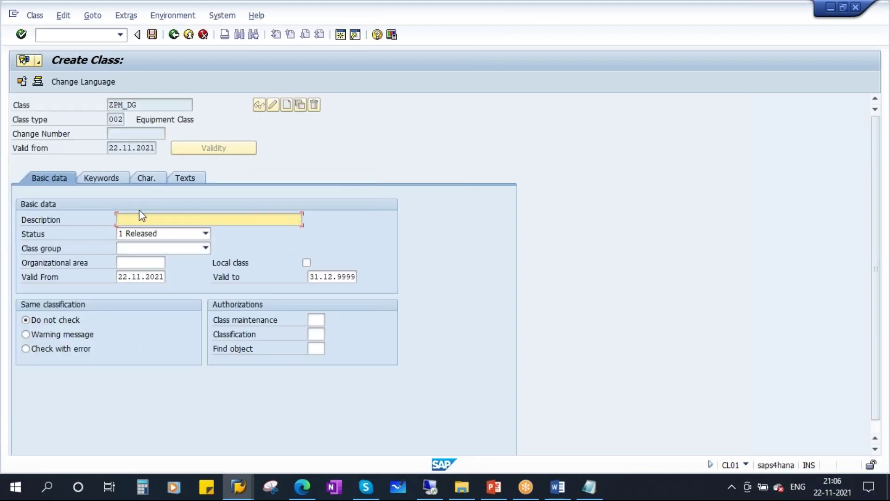
type("Z_PM")
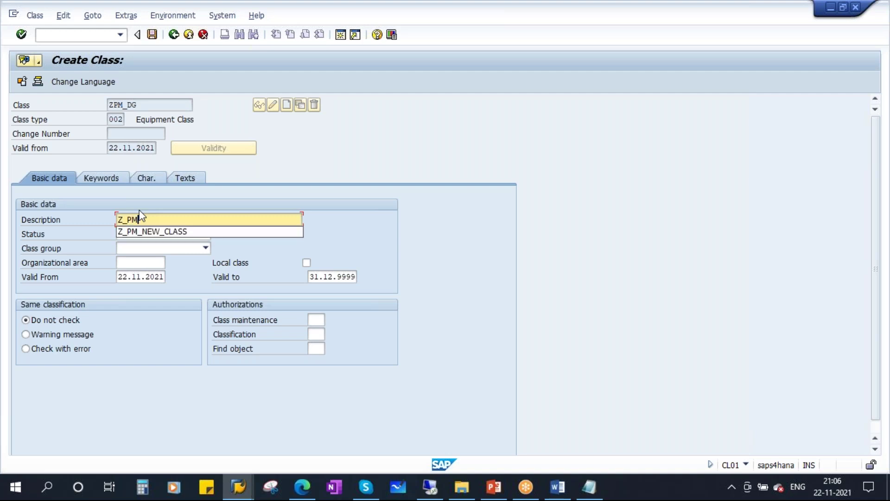
type("_DIESEL_")
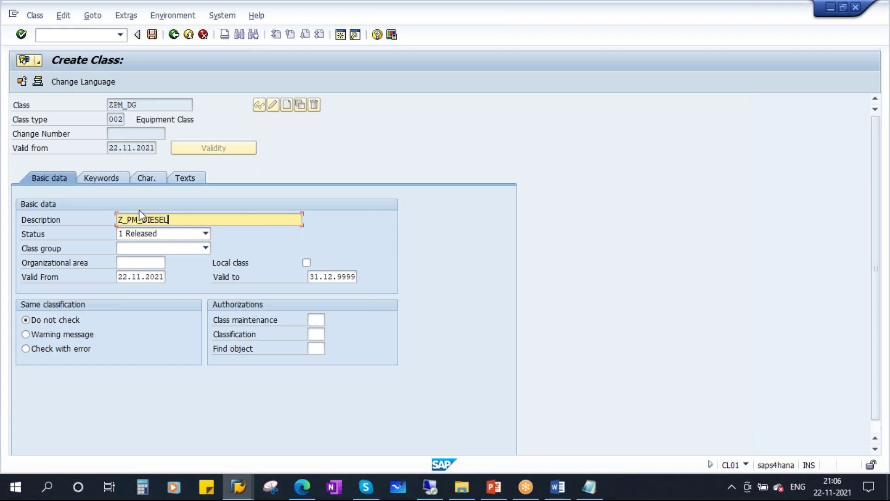
type("GENERATOR")
key("shift+Home")
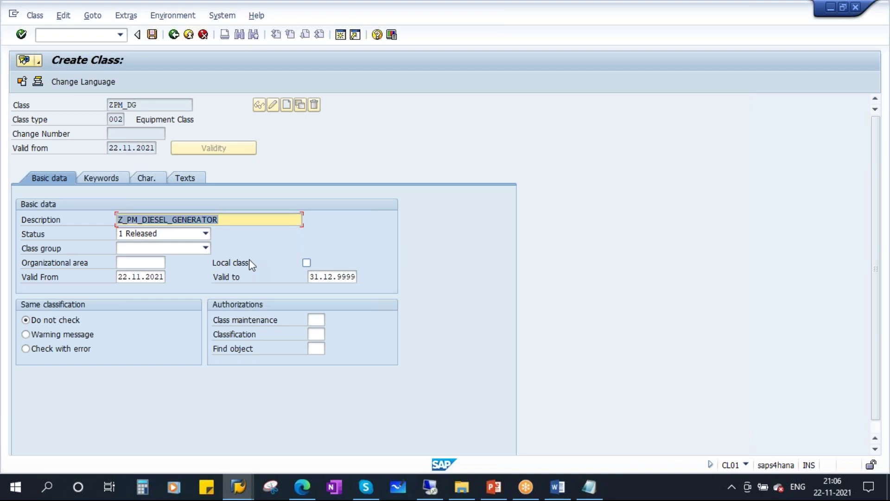
left_click(145, 178)
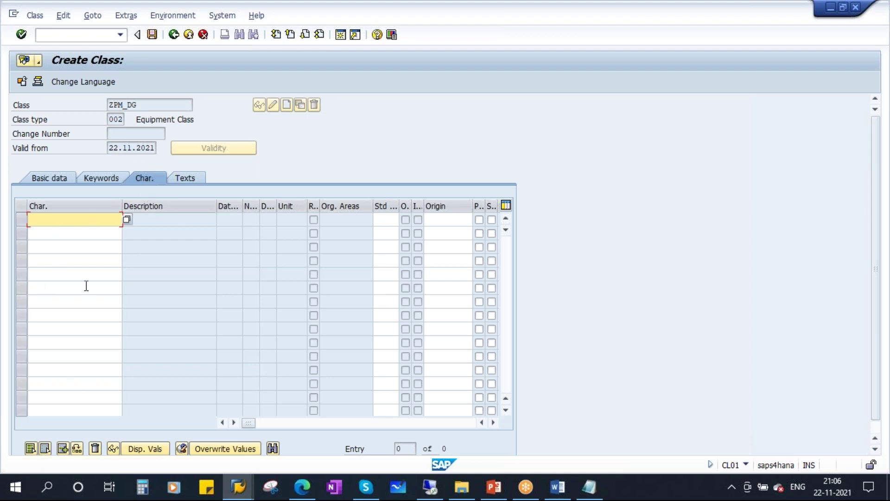
- Assign the eight characteristics ZPM_KVA through ZPM_MANUFACTURER from the notes to ZPM_DG and save
left_click(589, 487)
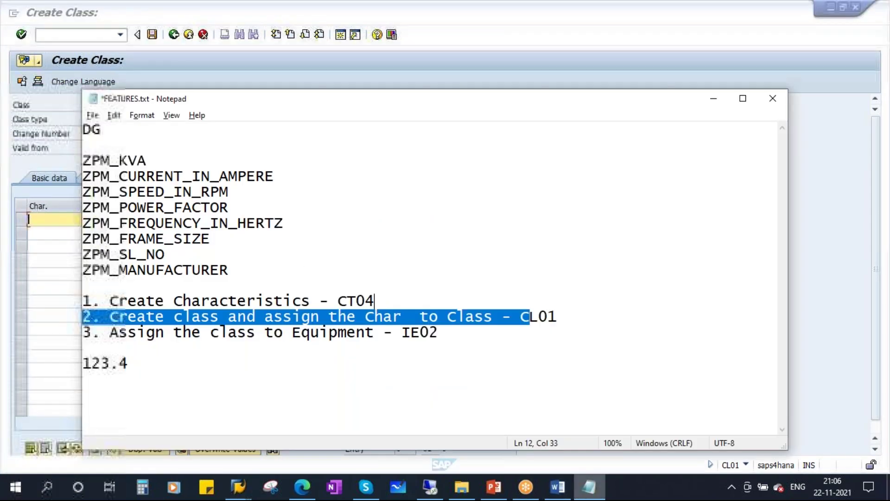
left_click(224, 274)
left_click_drag(224, 274, 79, 160)
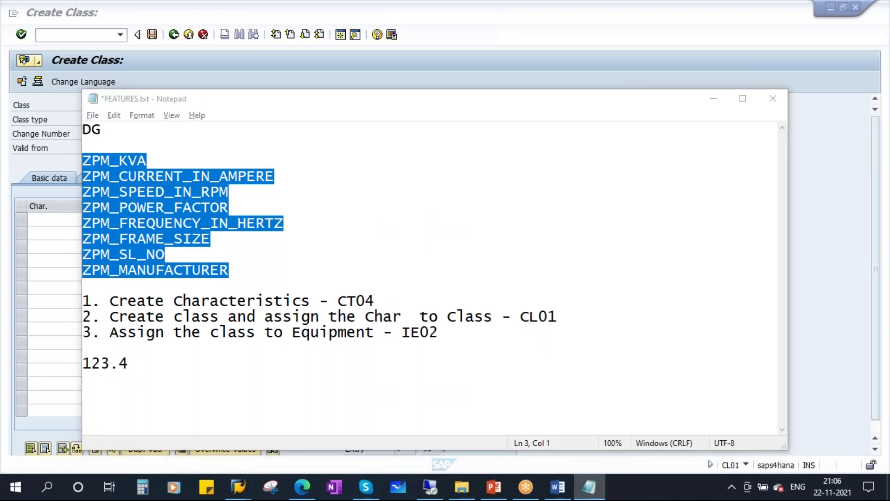
left_click(65, 222)
type("ZPM_KVA ZPM_CURRENT_IN_AMPERE ZPM_SPEED_IN_RPM ZPM_POWER_FACTOR ZPM_FREQUENCY_IN_HERTZ ZPM_FRAME_SIZE ZPM_SL_NO ZPM_MANUFACTURER")
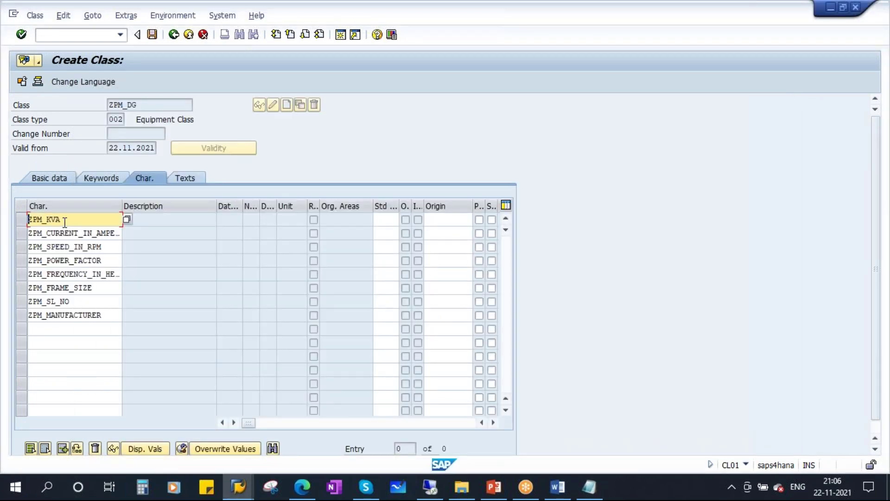
left_click_drag(122, 207, 177, 209)
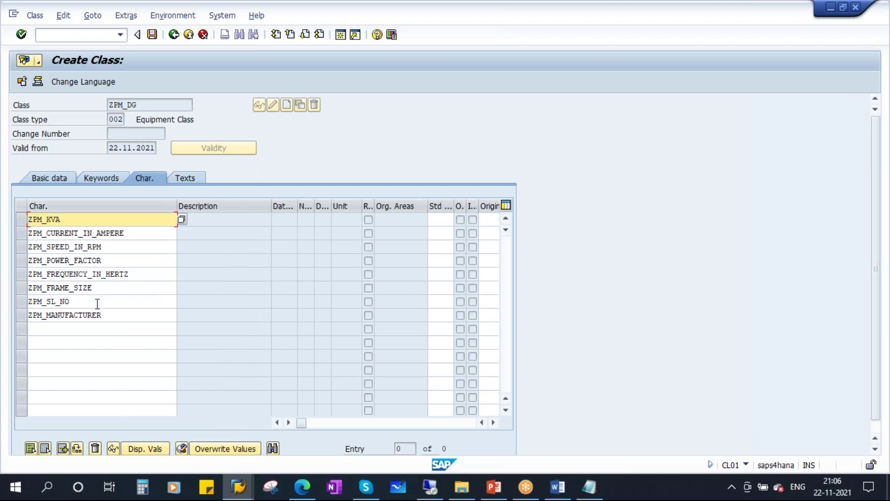
key("Return")
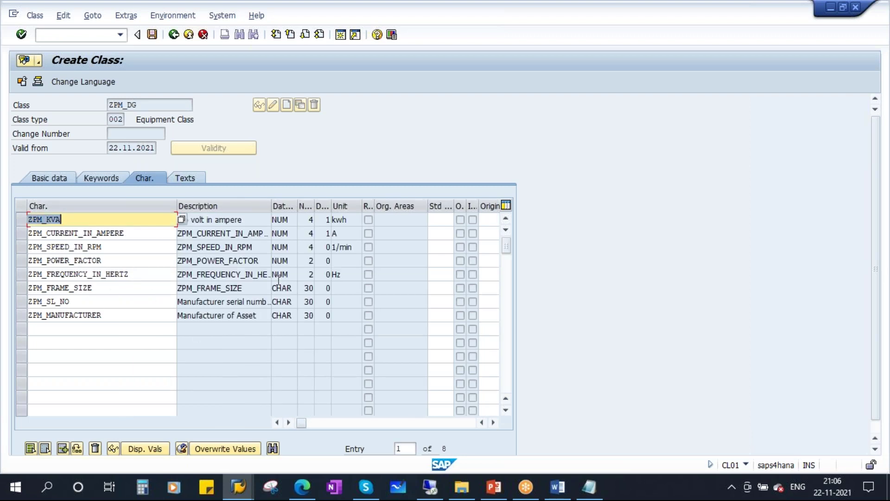
left_click(221, 220)
left_click_drag(297, 206, 306, 206)
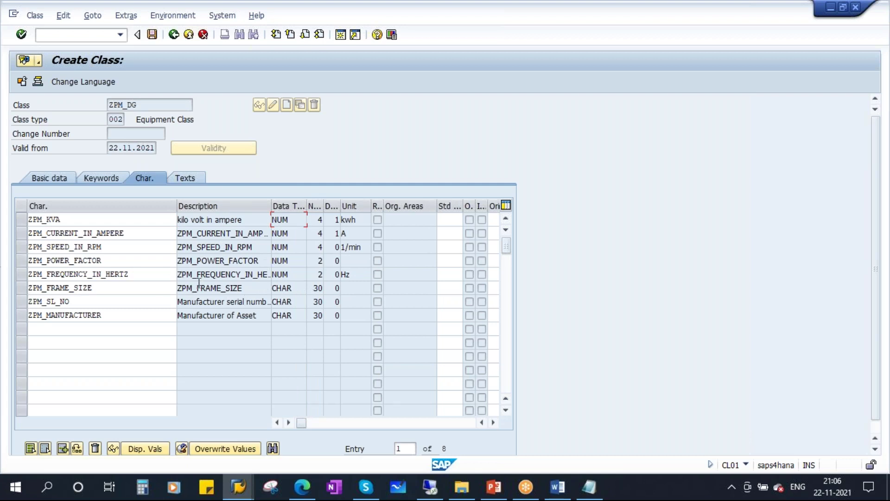
left_click(152, 34)
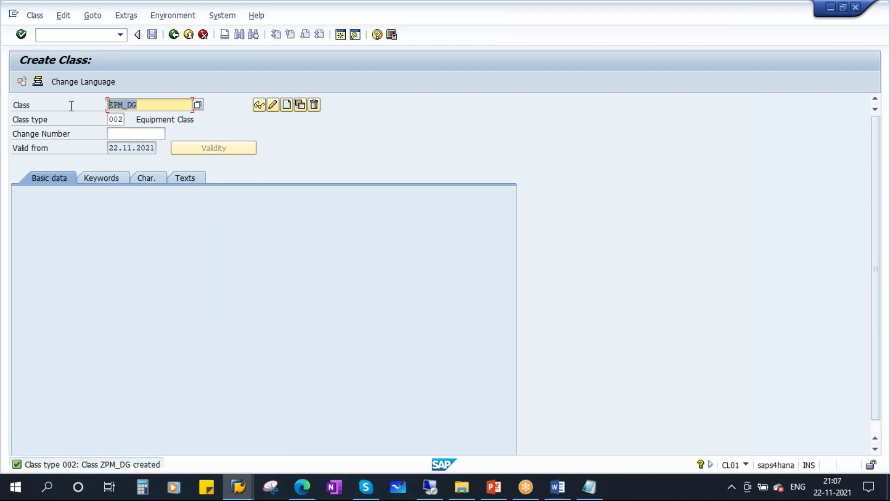
- Append ' - ZPM_DG' to step 2 in the FEATURES notes and review step 3, IE02
left_click(589, 487)
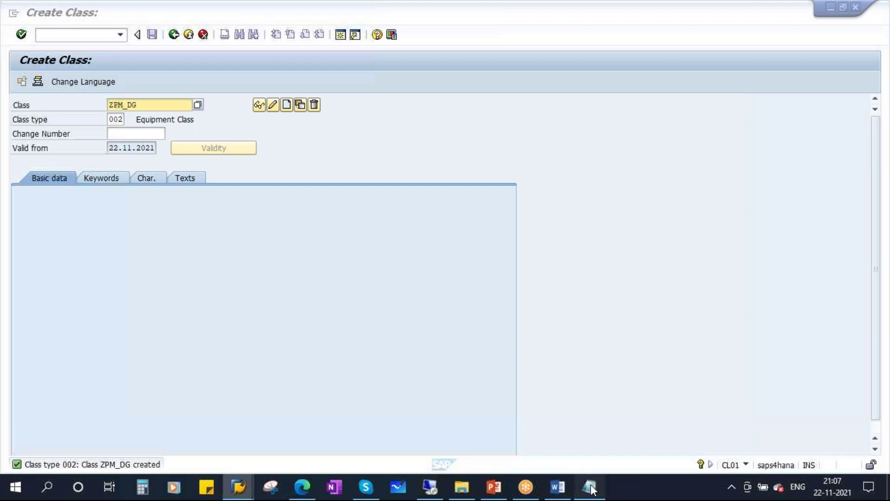
left_click(574, 315)
type("- CL01 -")
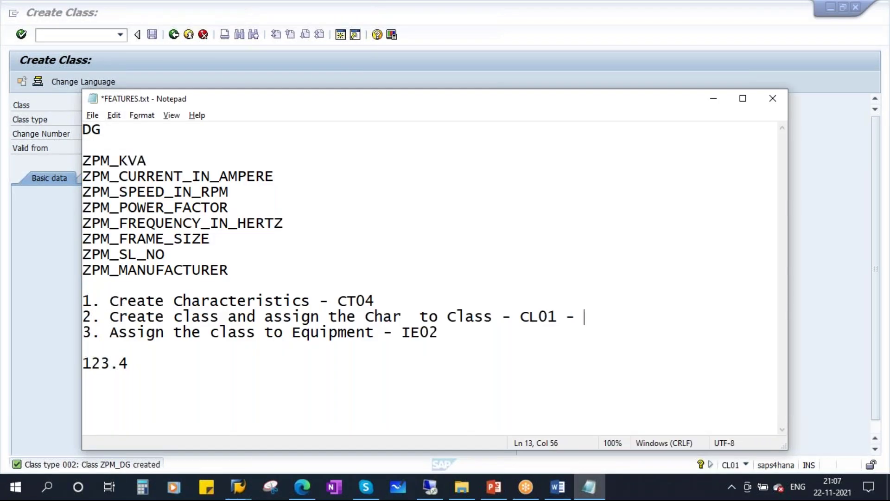
type("ZPM_DG")
left_click(584, 316)
key("shift+Up")
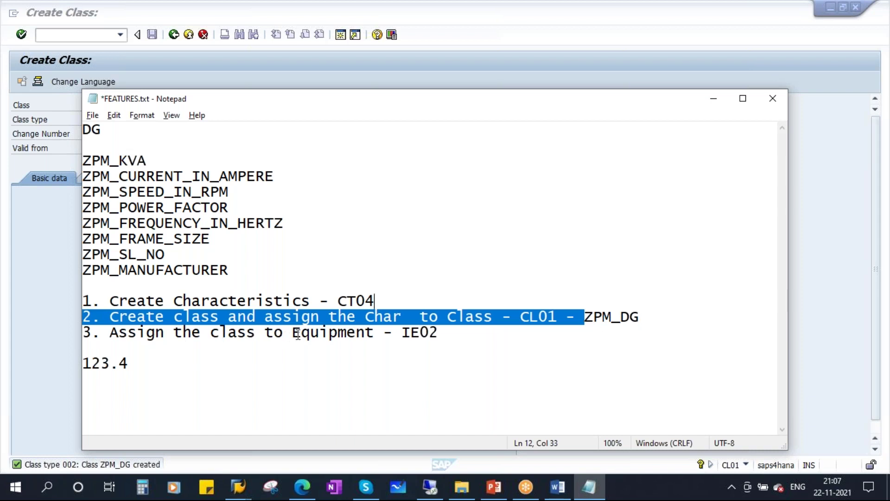
left_click(300, 333)
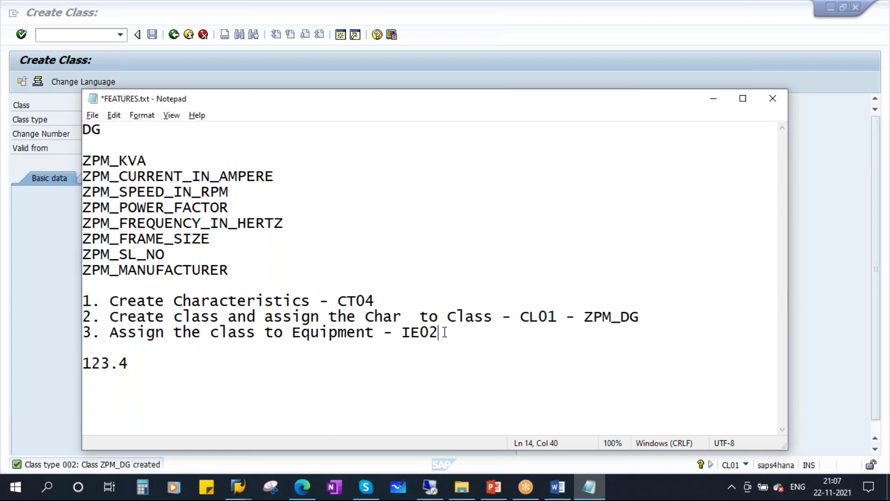
left_click_drag(438, 332, 91, 333)
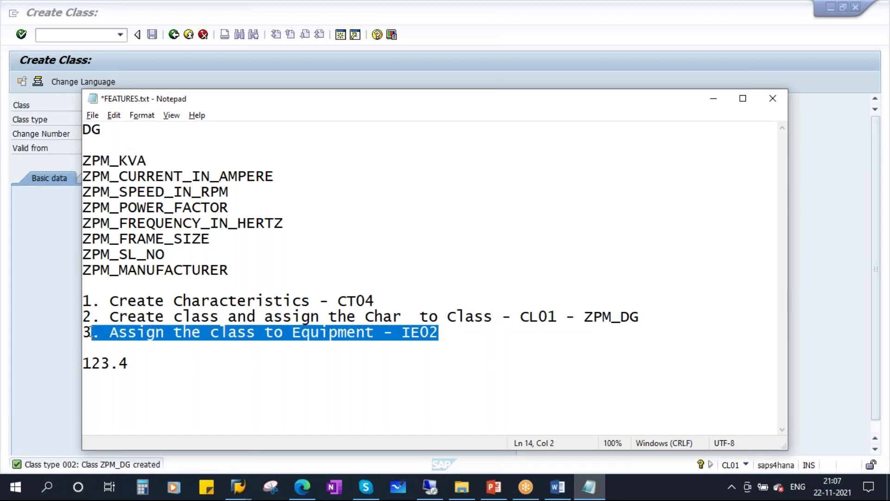
left_click(456, 330)
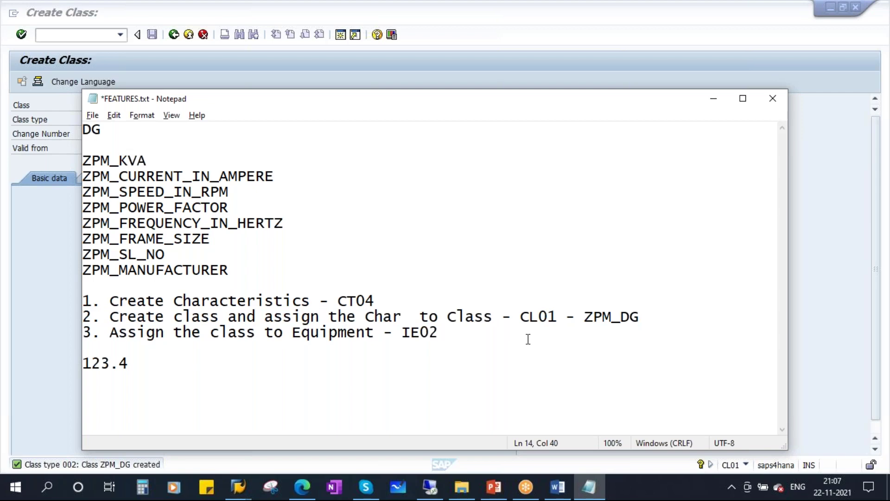
left_click(240, 492)
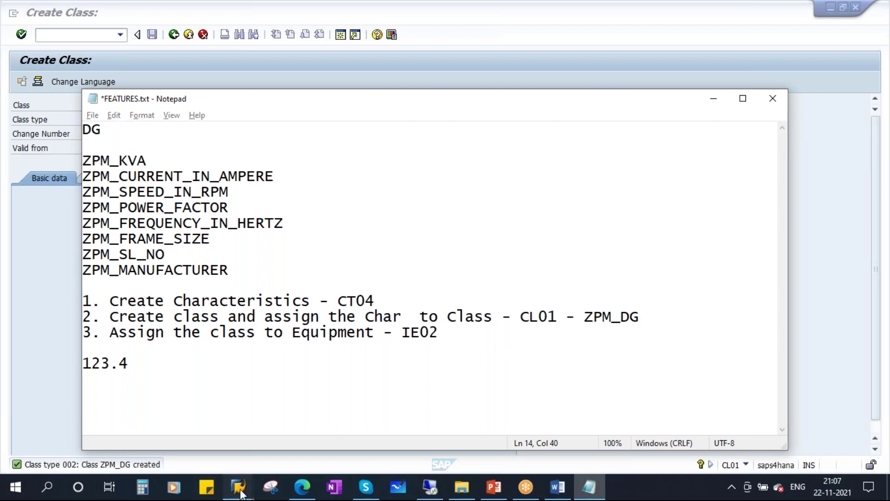
- Copy equipment number 10000312 and leave Display Equipment for the structure list
left_click(251, 421)
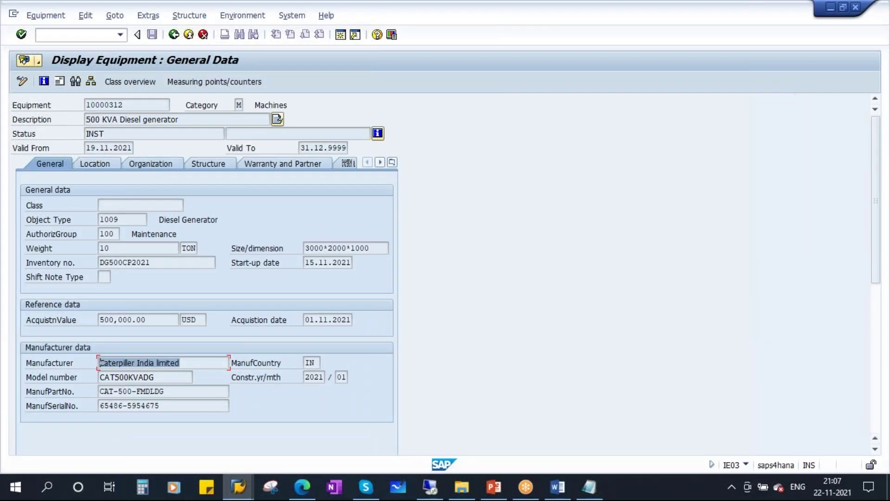
left_click_drag(133, 107, 58, 109)
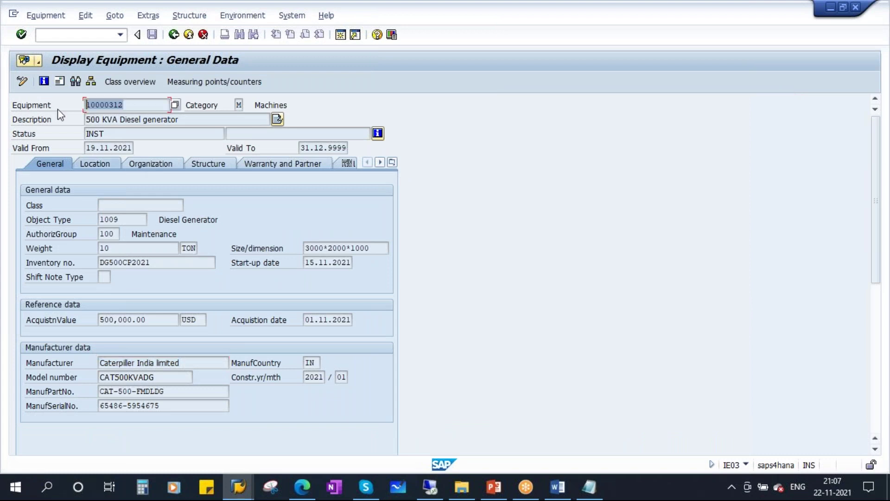
key("ctrl+c")
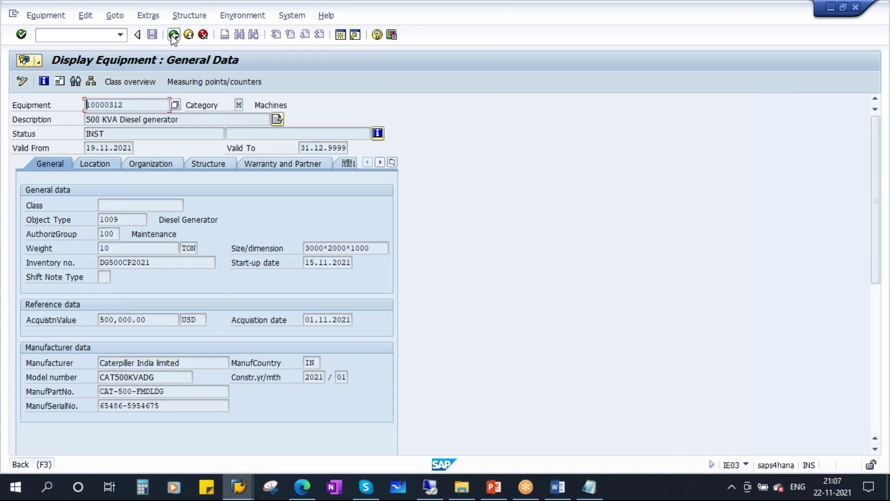
left_click(174, 36)
left_click(245, 483)
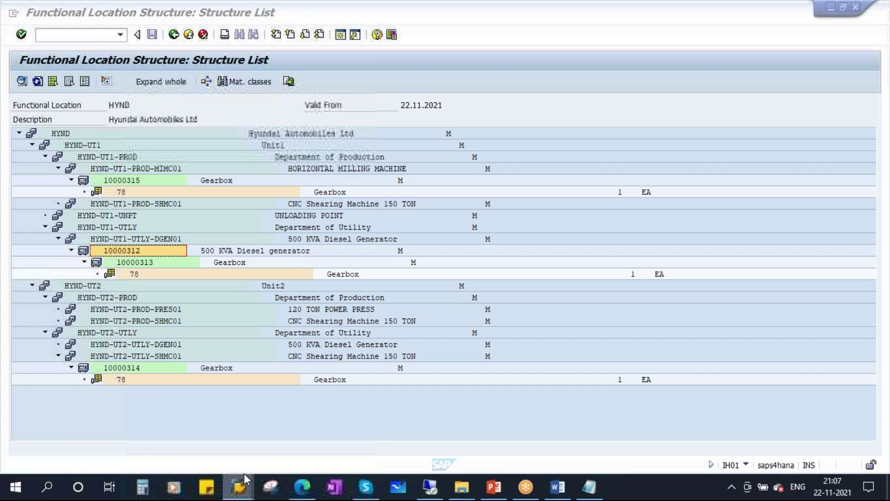
left_click(429, 417)
- Open equipment 10000312 in IE02 and display its class overview for class type 002
left_click(174, 36)
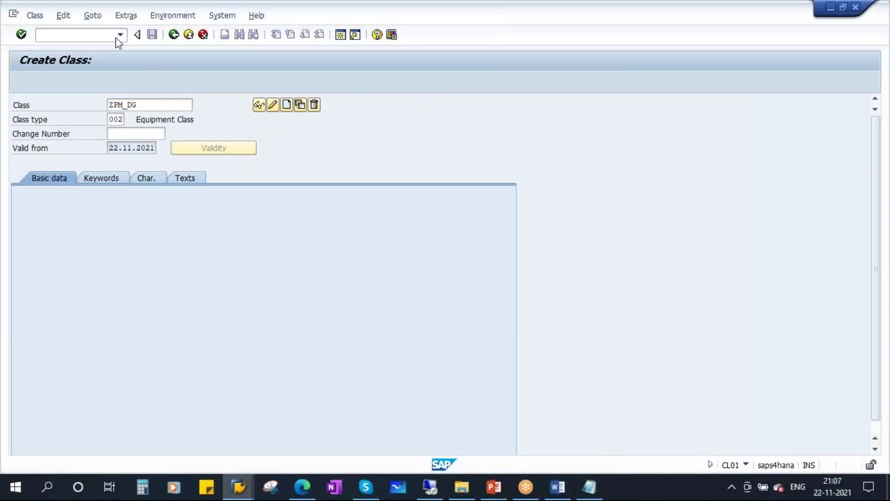
type("IE02")
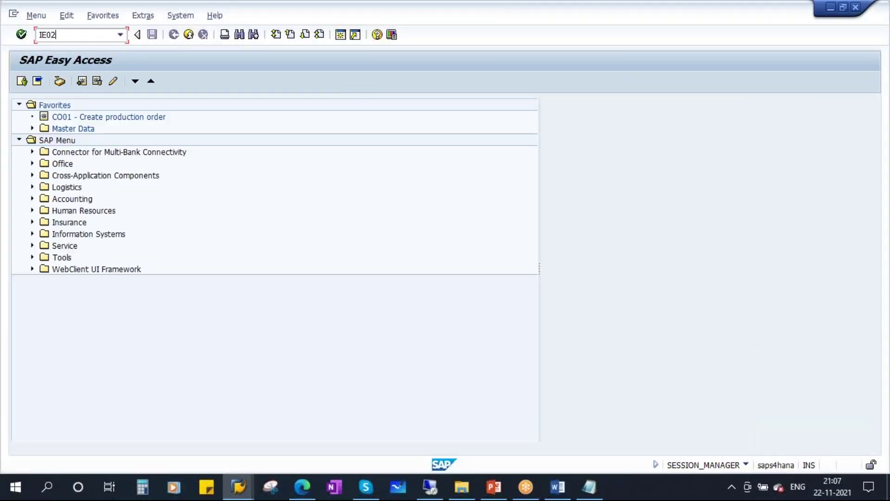
key("Return")
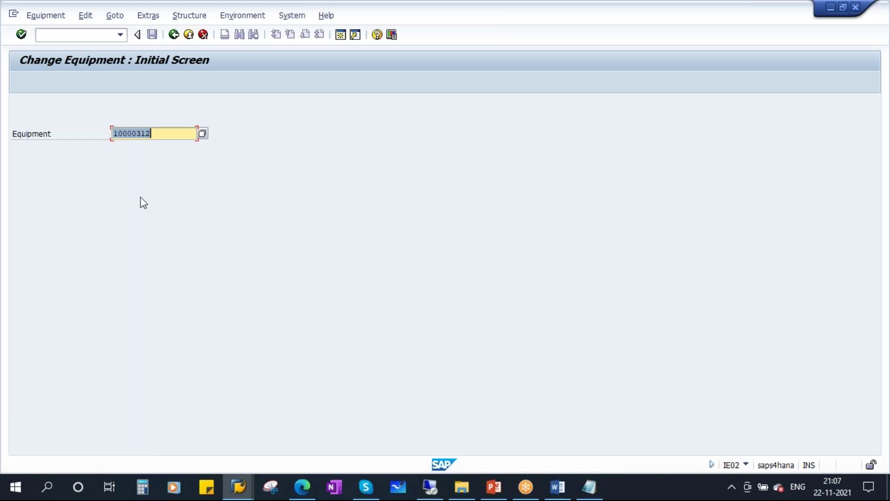
key("Right")
key("Return")
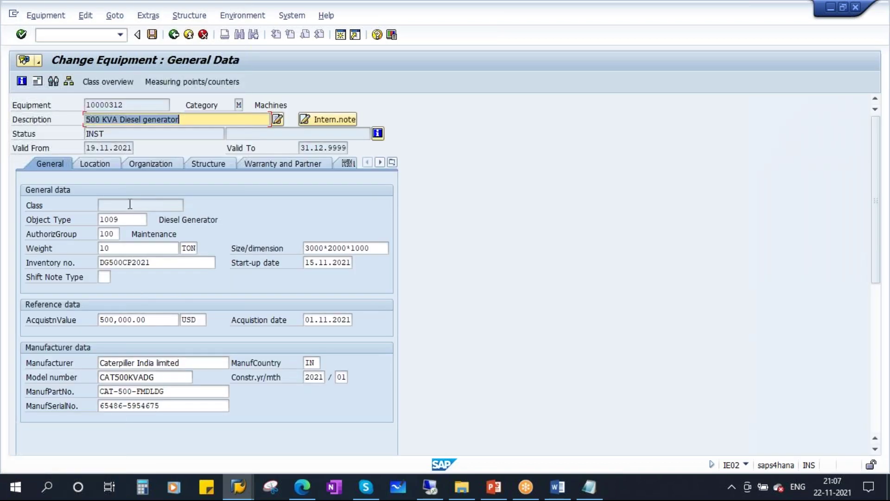
left_click(129, 204)
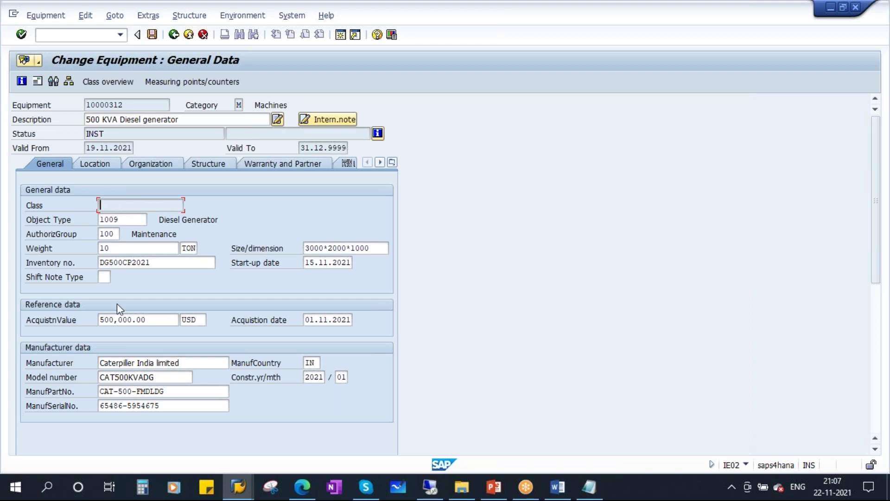
left_click(110, 80)
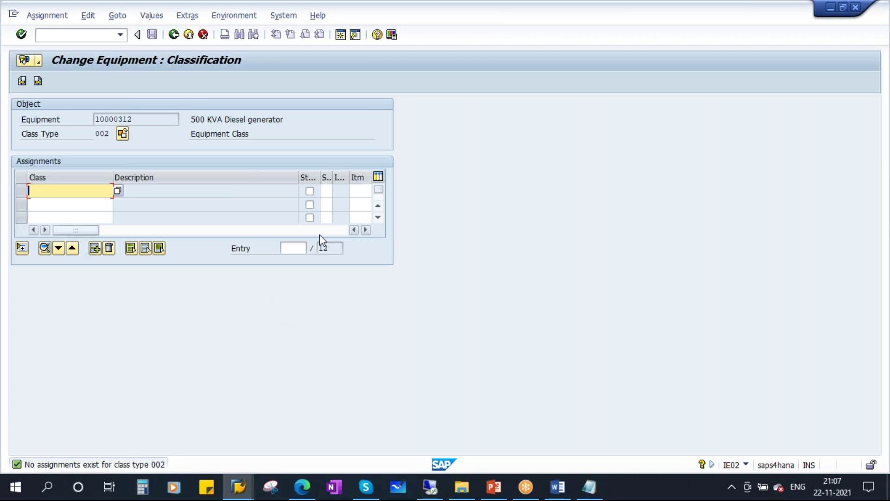
- Search the available classes of class type 002 from the first assignment row's Class cell
double_click(102, 134)
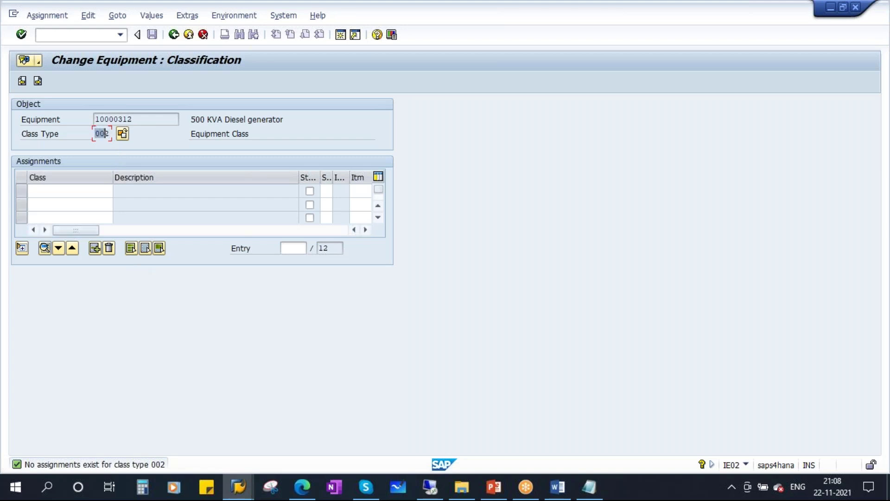
left_click(53, 195)
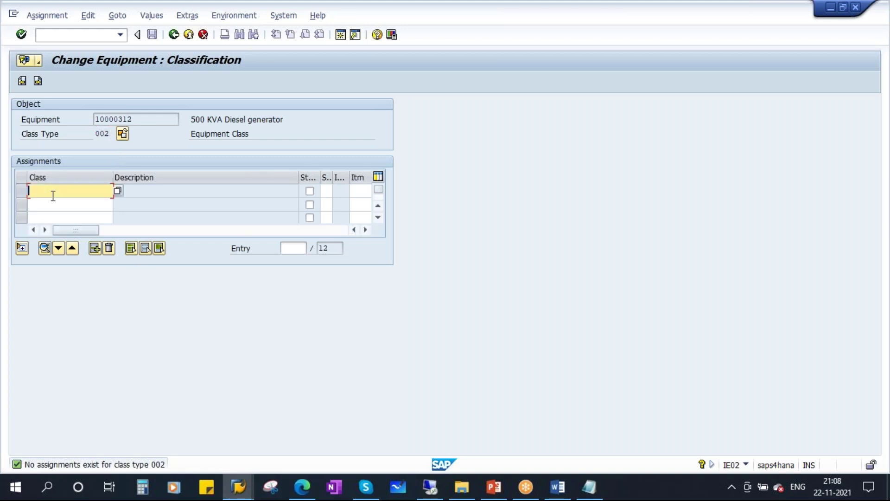
left_click(120, 193)
left_click_drag(194, 202, 406, 194)
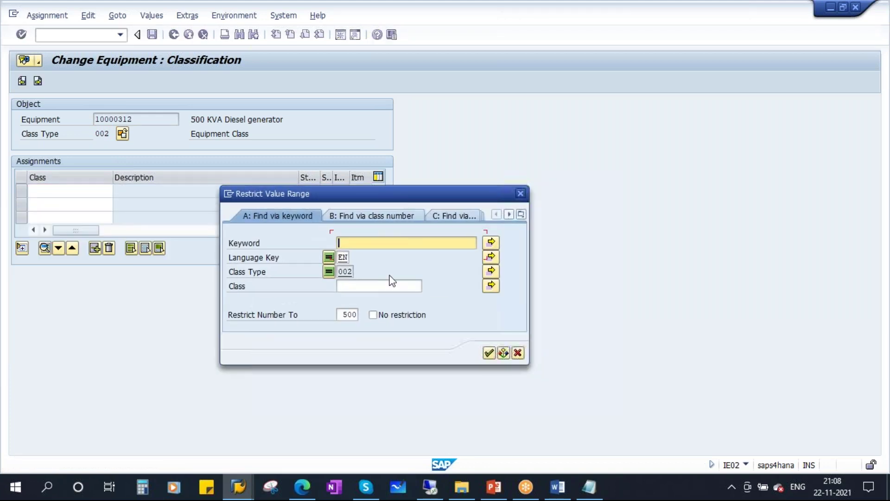
double_click(346, 272)
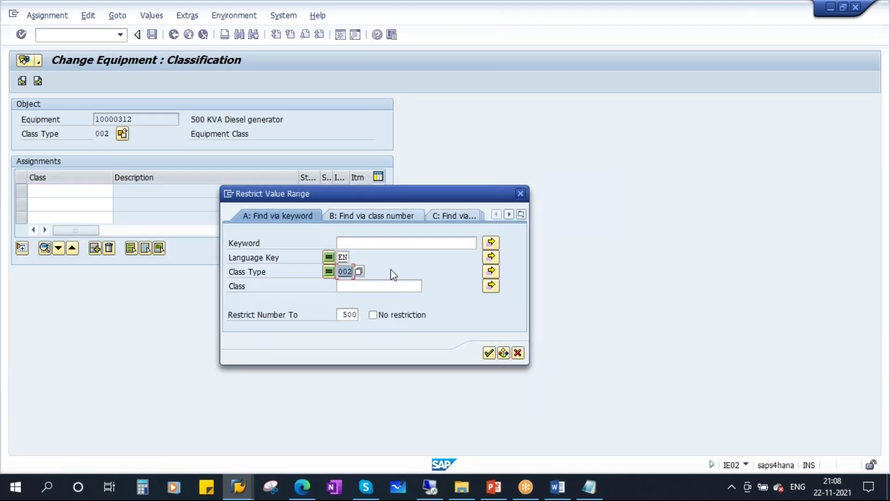
left_click(489, 353)
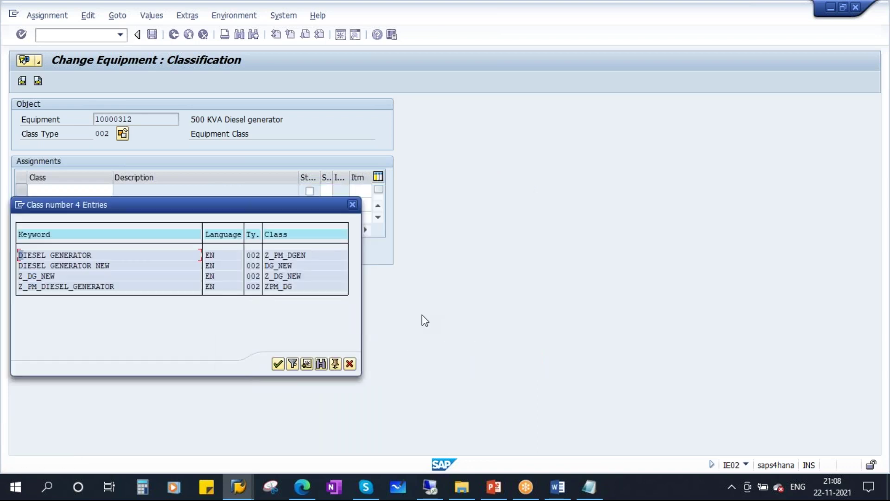
- Pick class ZPM_DG from the hit list, checked against FEATURES.txt, and apply it
left_click_drag(188, 206, 369, 194)
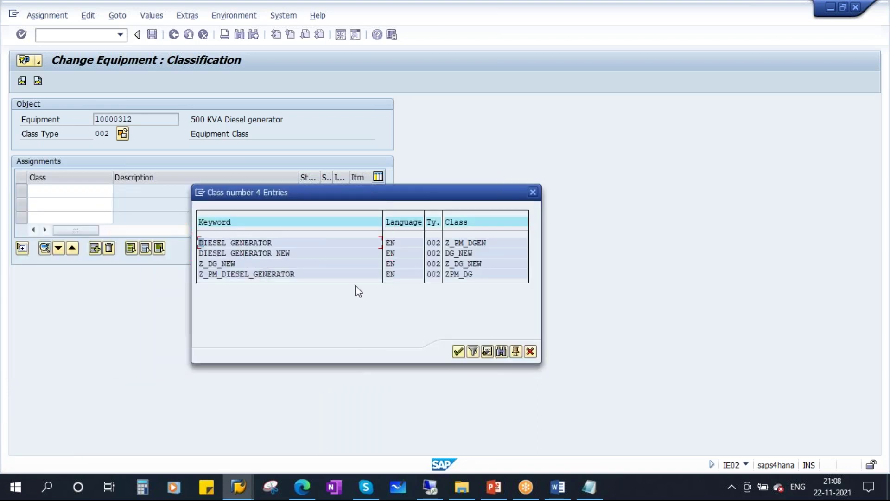
left_click(589, 487)
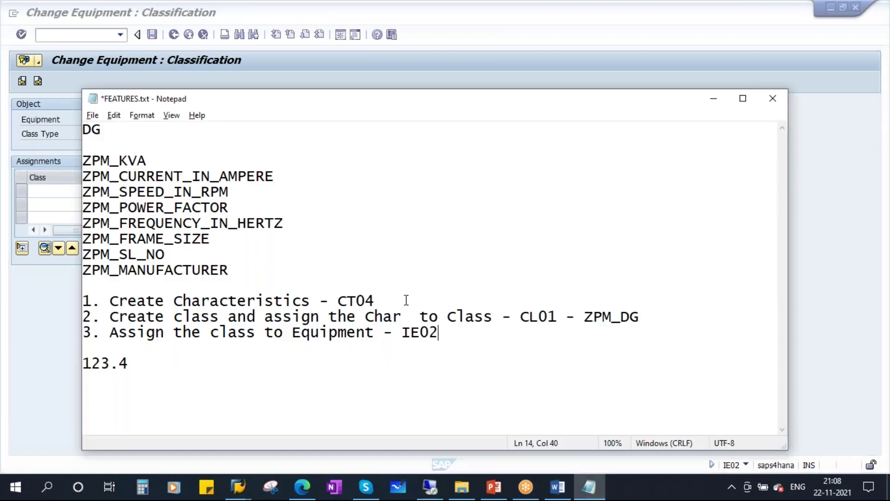
left_click_drag(584, 317, 674, 316)
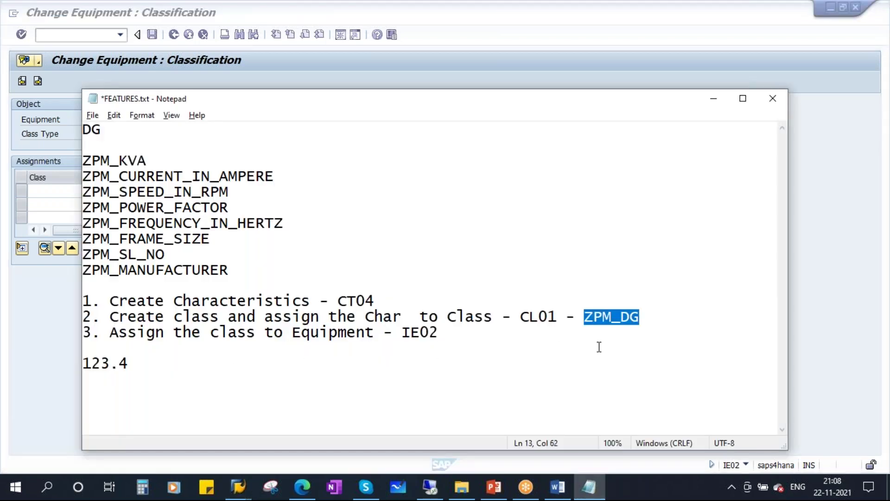
key("alt+Tab")
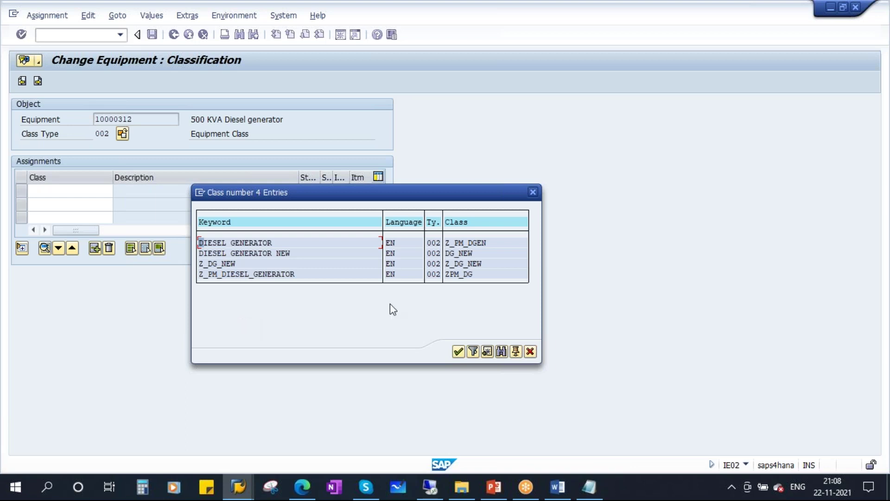
left_click(465, 277)
left_click(266, 275)
left_click(283, 274)
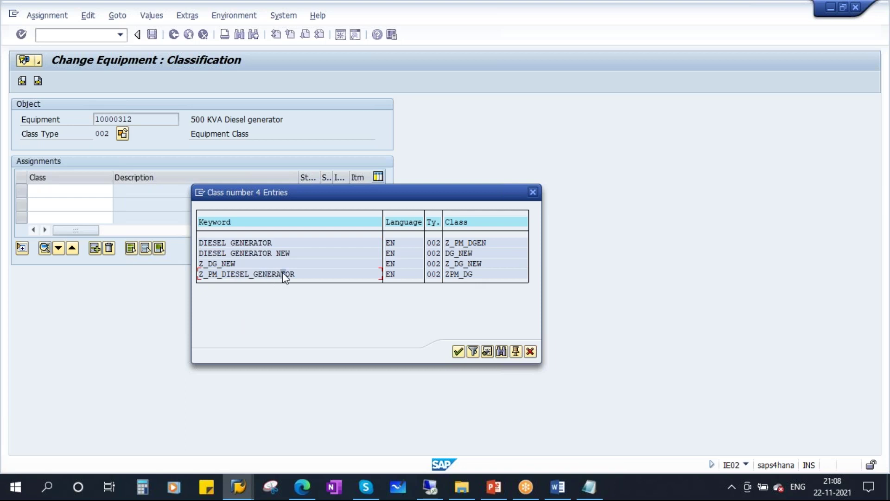
left_click(459, 353)
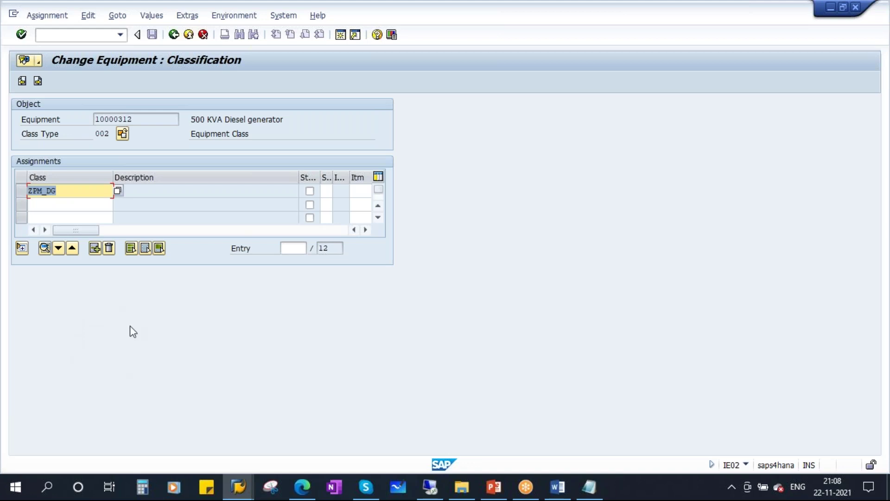
key("Return")
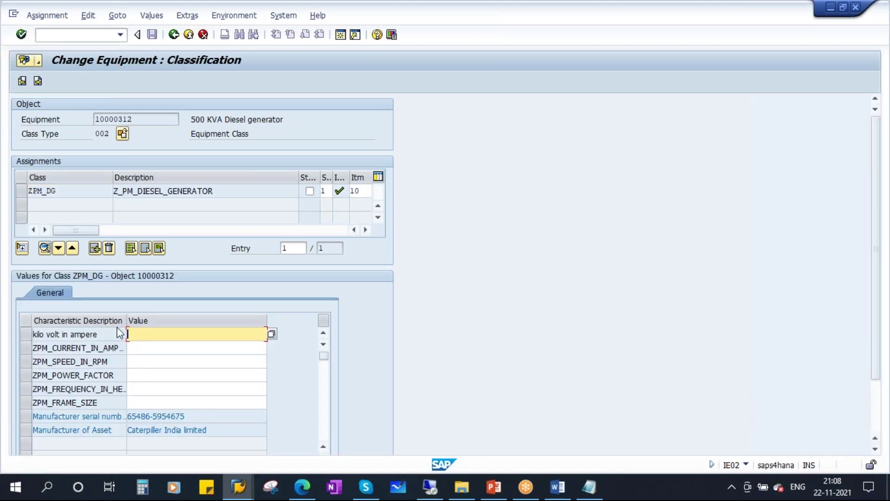
left_click_drag(127, 320, 154, 320)
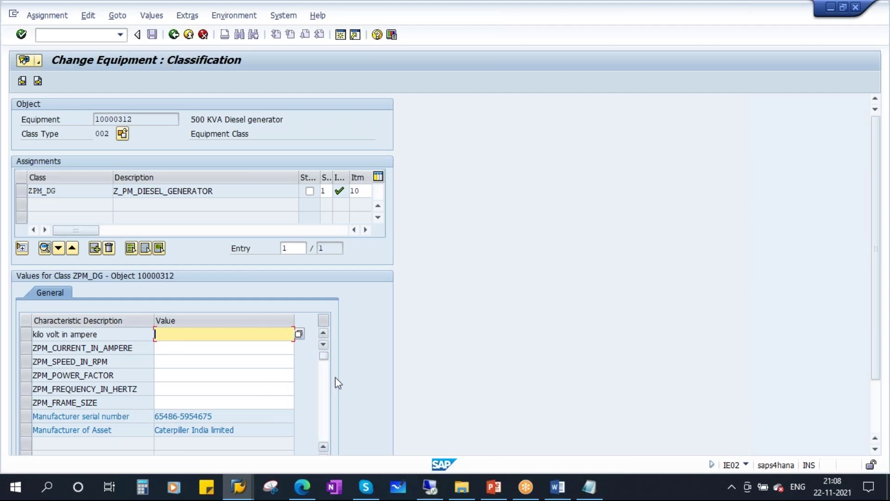
left_click_drag(872, 282, 862, 331)
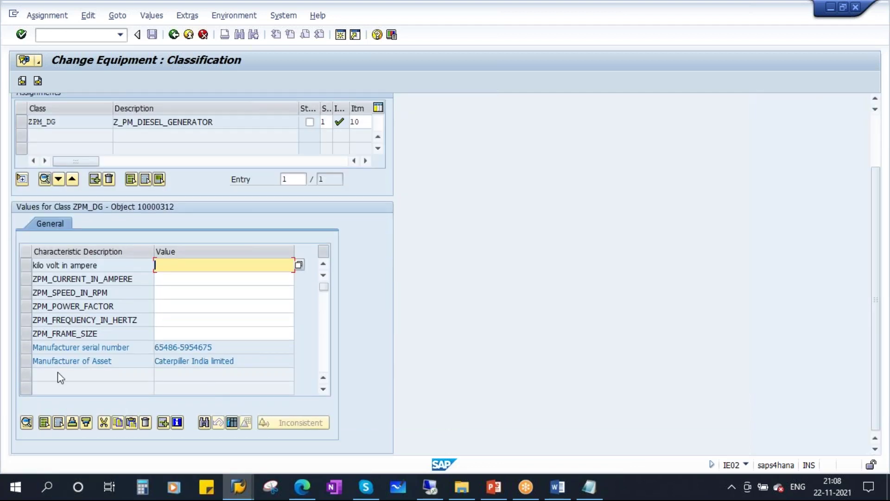
left_click_drag(131, 347, 29, 348)
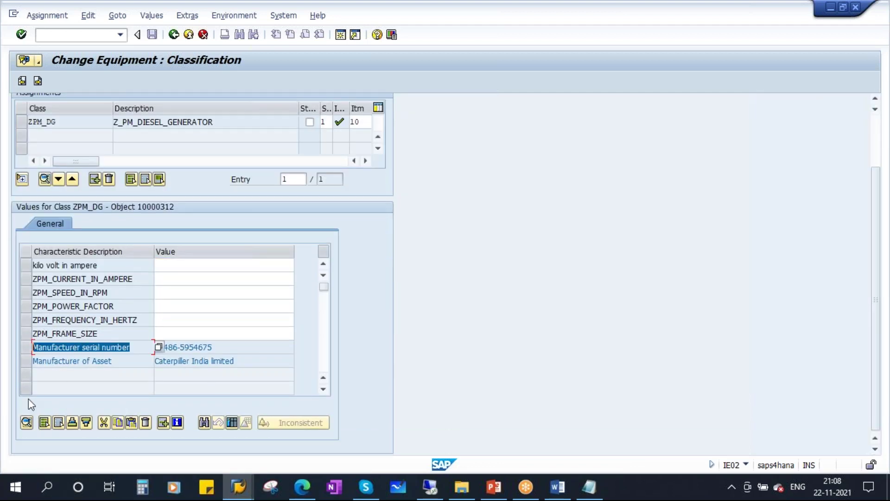
left_click_drag(112, 361, 6, 357)
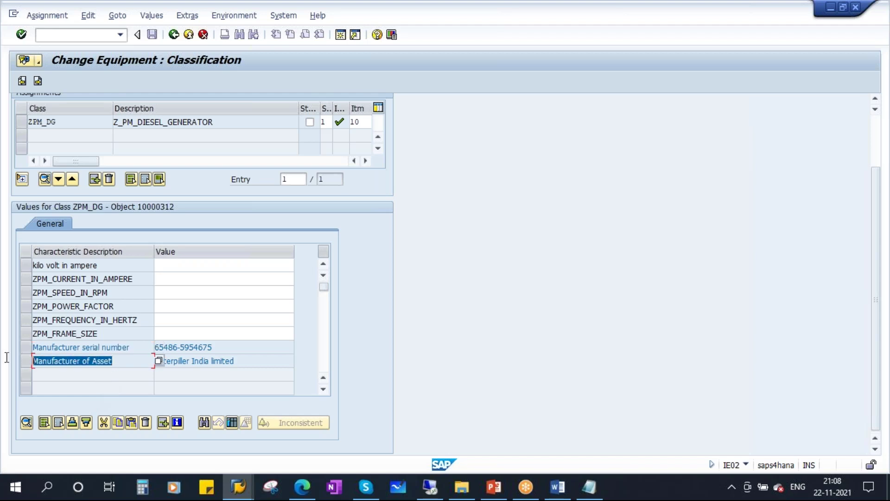
left_click(228, 349)
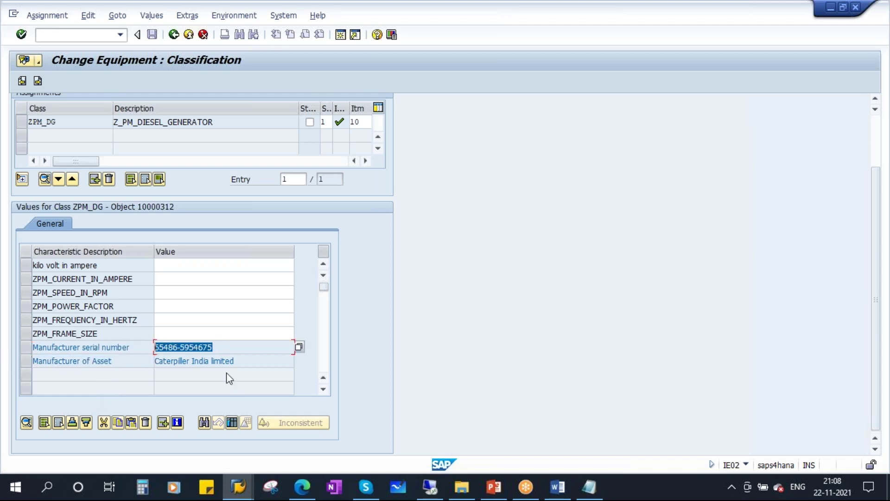
left_click(245, 360)
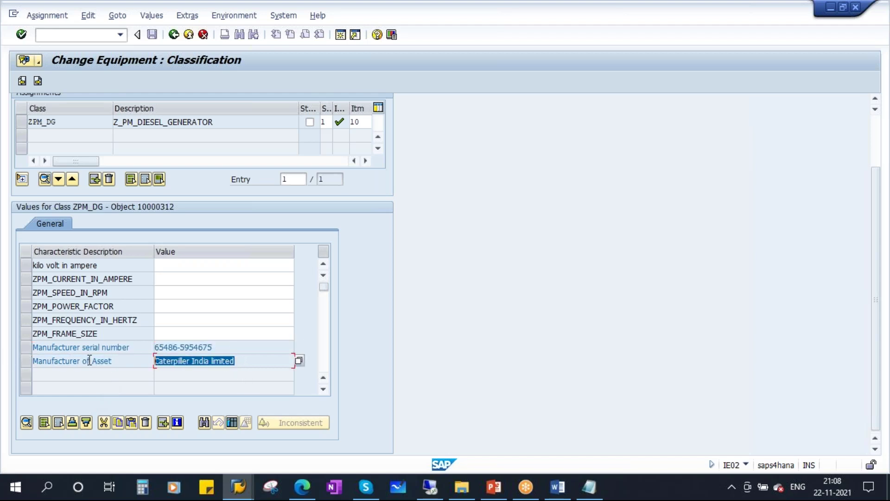
left_click(223, 348)
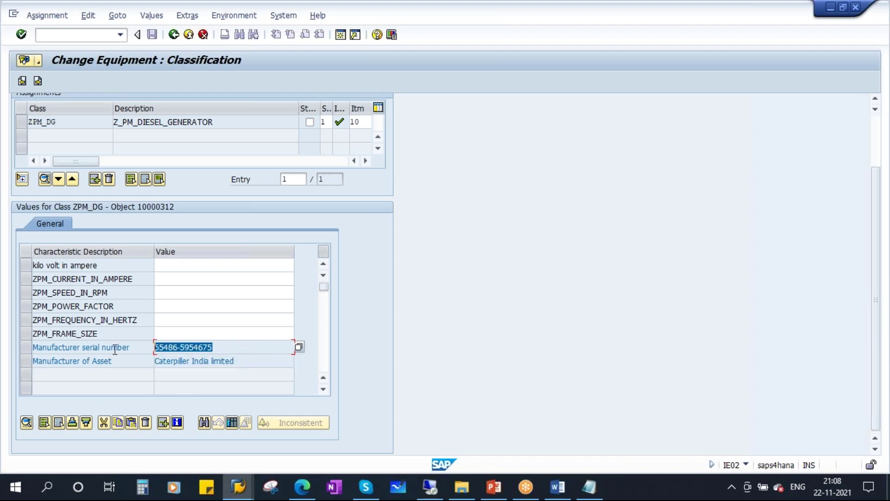
left_click(238, 363)
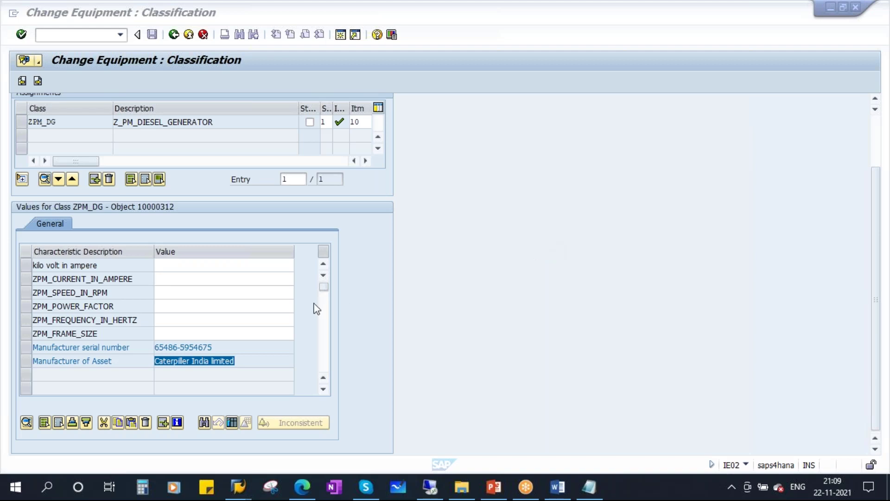
- Select the Caterpiller India limited value, then return to the kilo volt in ampere Value field
left_click(236, 361)
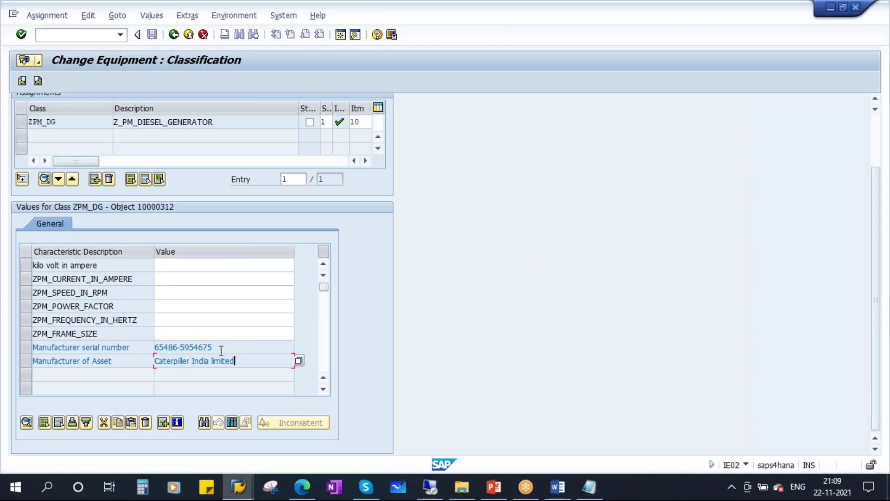
left_click_drag(245, 361, 120, 364)
left_click(238, 486)
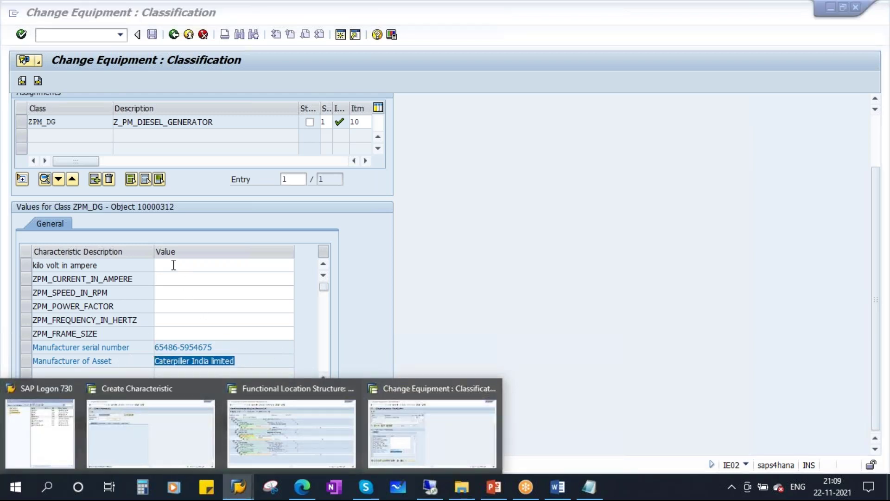
left_click(174, 264)
scroll(203, 315, "up", 1)
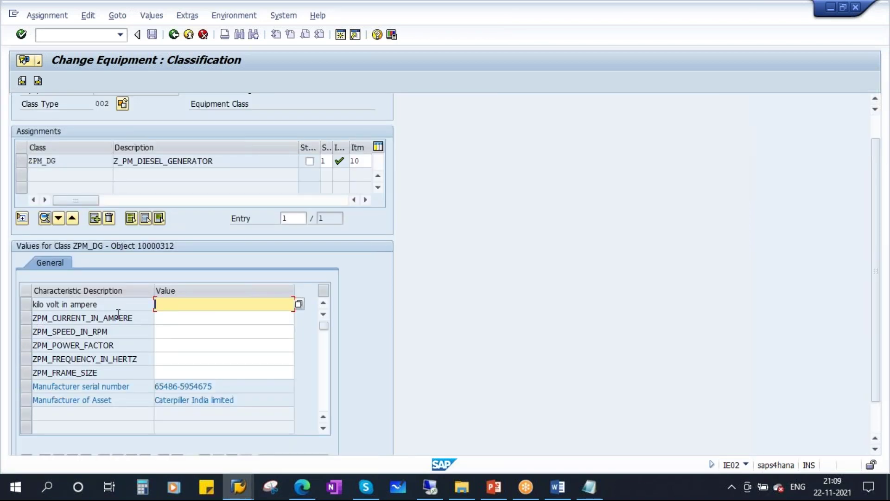
- Enter 500 kVA, 650.0 ampere, 1500 rpm and power factor 0.9
type("500")
left_click(170, 318)
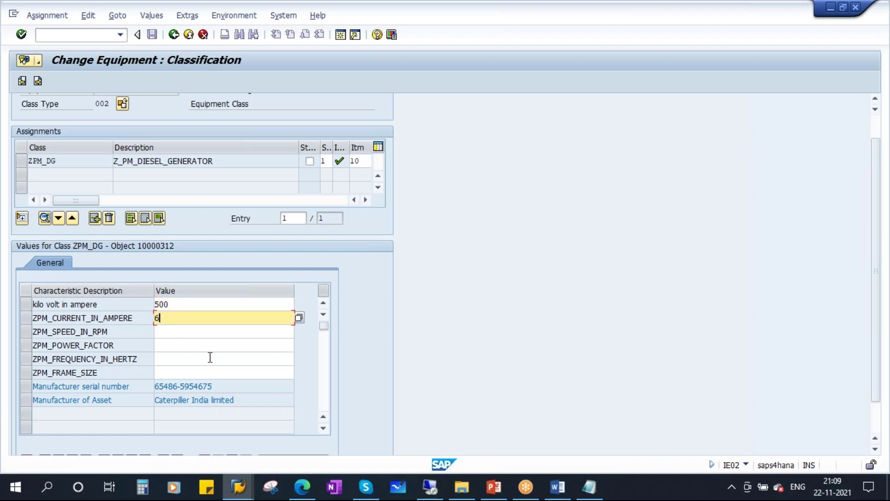
type("650.0")
left_click(178, 331)
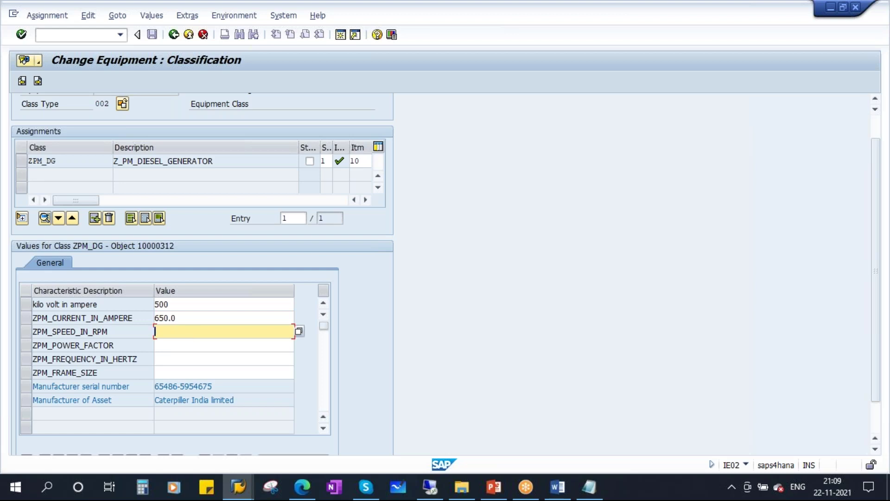
type("1500")
left_click(173, 349)
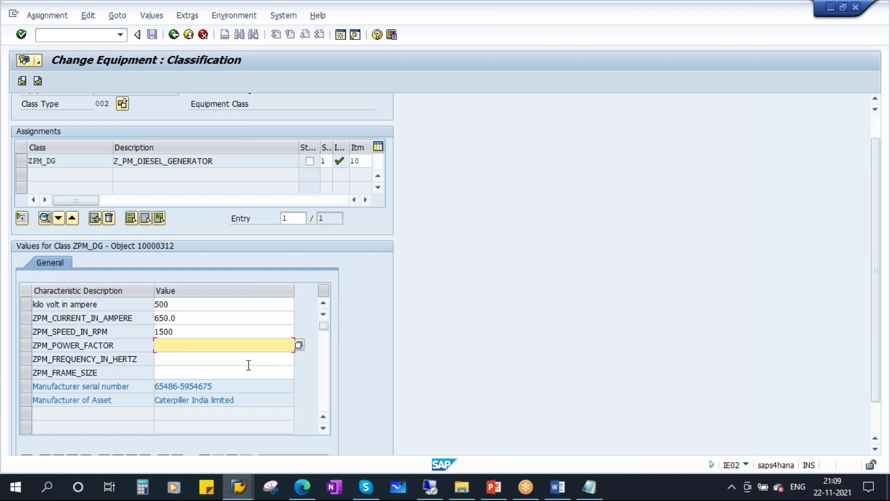
type("0.9")
- Choose 50 Hz from the frequency value help and enter frame size FMPL500
left_click(183, 361)
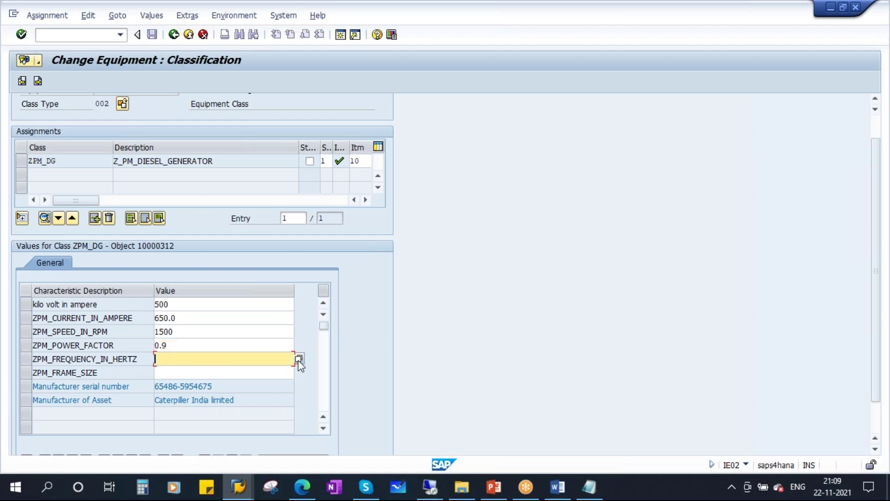
left_click(299, 359)
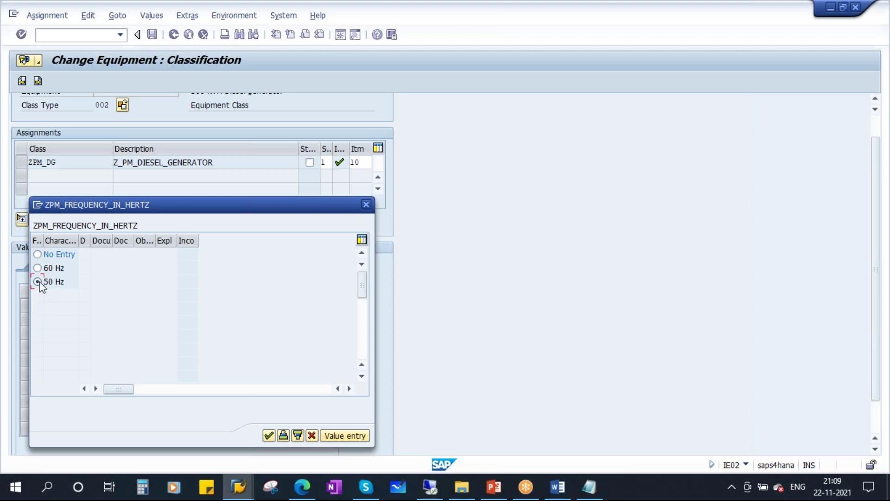
left_click(269, 435)
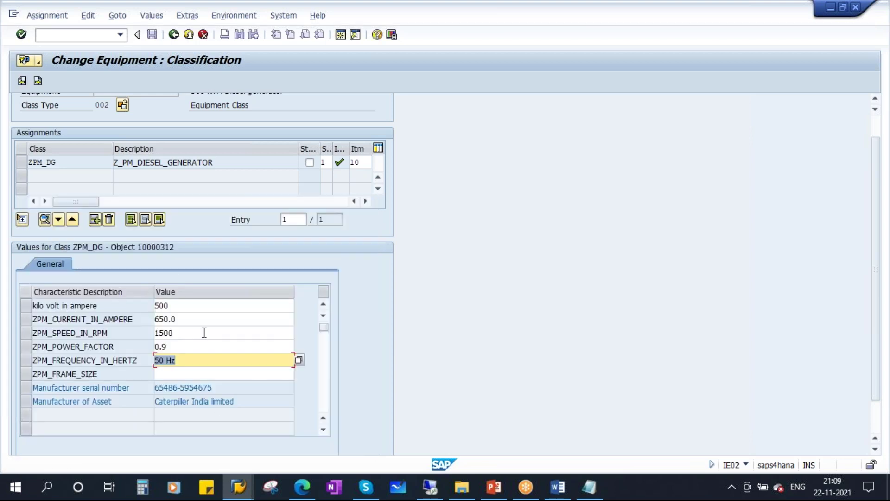
left_click(175, 375)
type("FMPL500")
- Validate the values, replacing the rejected 0.9 power factor with -1
key("Return")
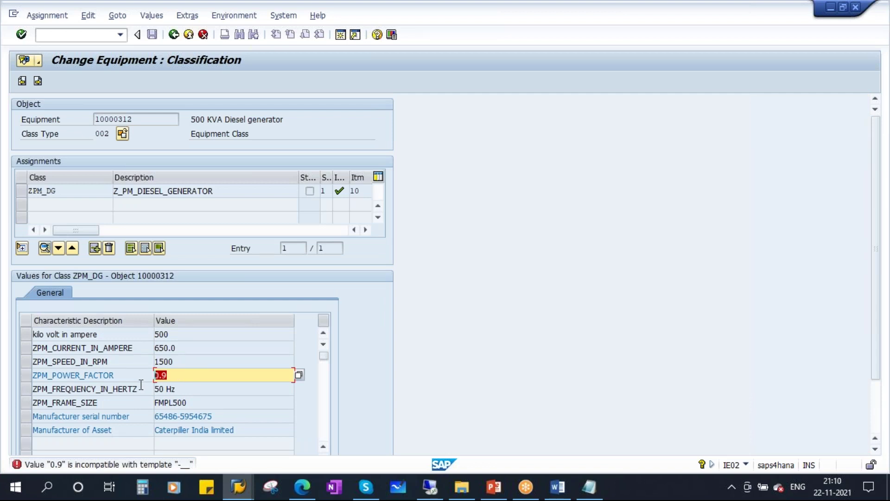
key("BackSpace")
type("-1")
key("Return")
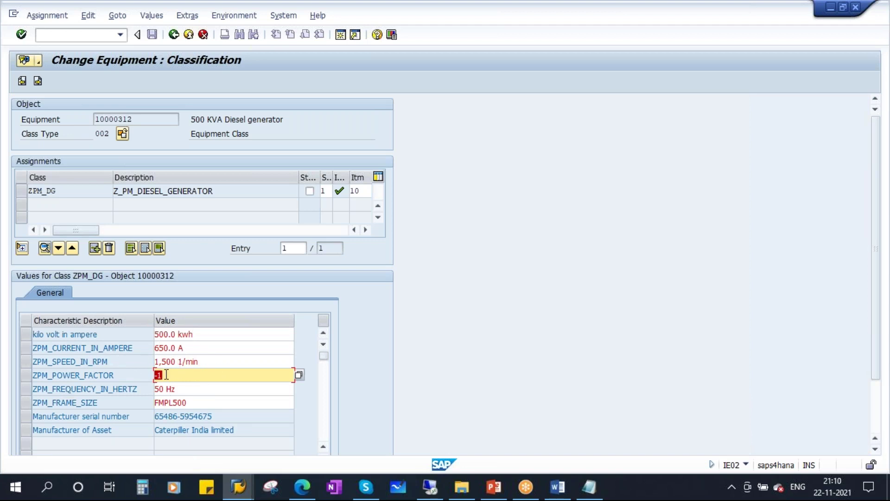
- Select the manufacturer serial number and Manufacturer of Asset values
left_click(126, 417)
left_click(114, 430)
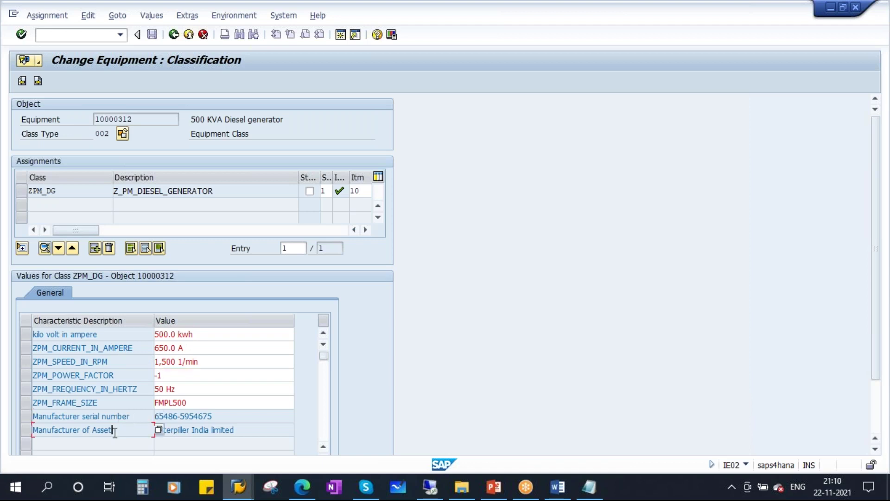
left_click(224, 416)
left_click(246, 431)
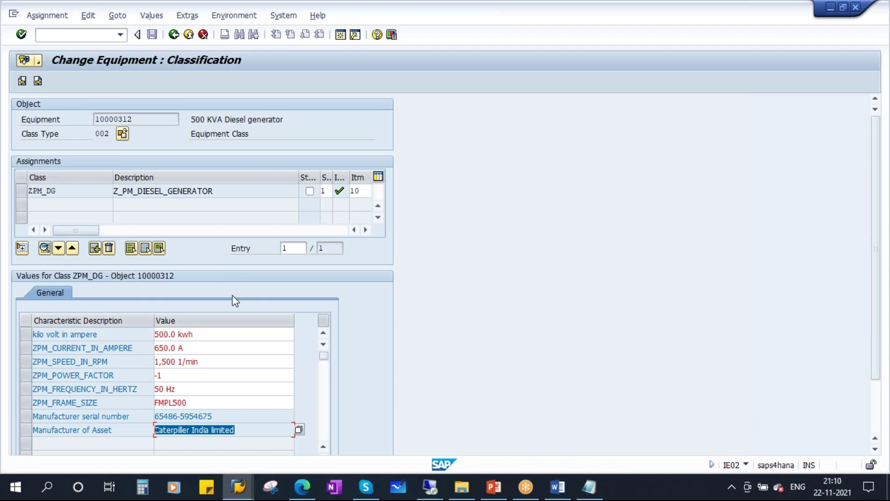
- Verify class ZPM_DG in general data and class overview, then save equipment 10000312
left_click(174, 34)
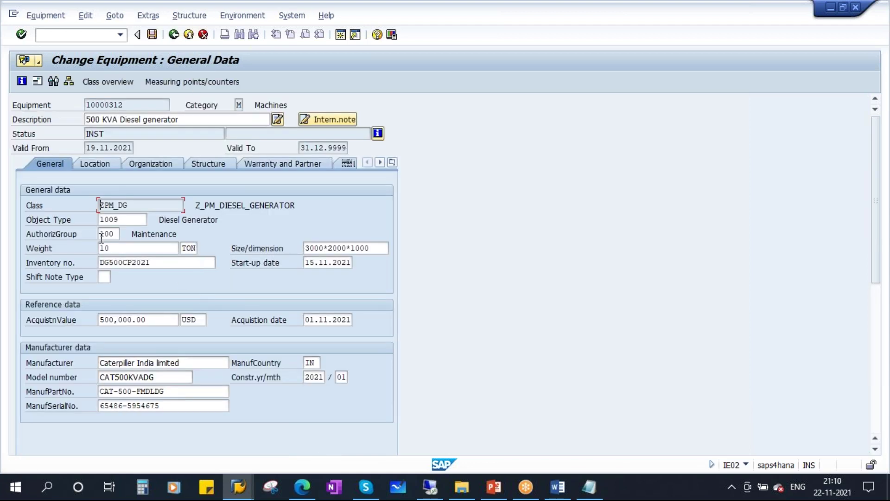
left_click_drag(135, 203, 95, 204)
left_click(115, 81)
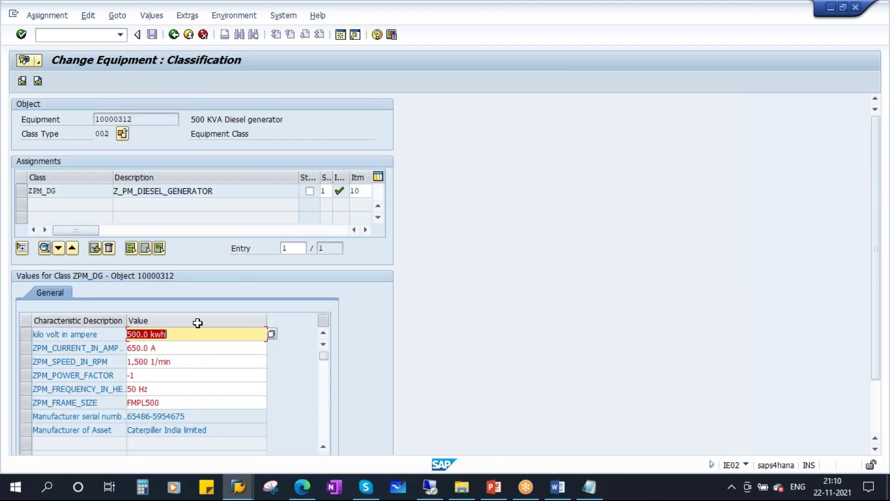
left_click(173, 37)
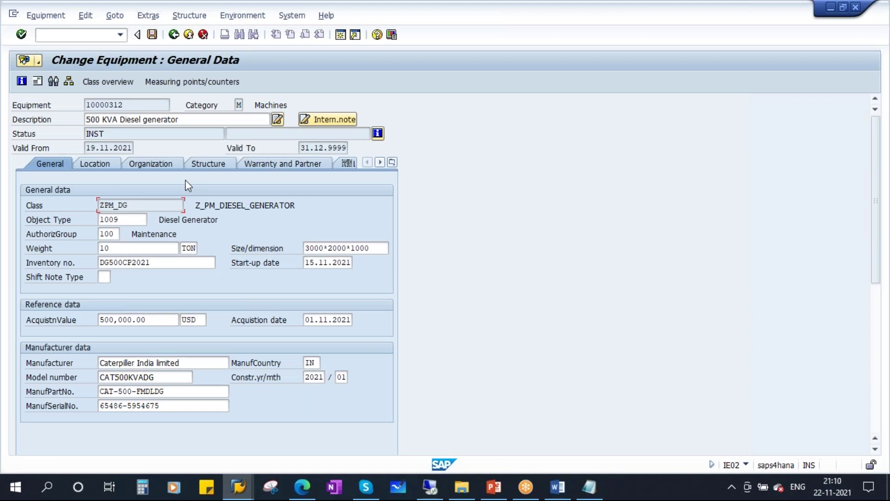
left_click(155, 38)
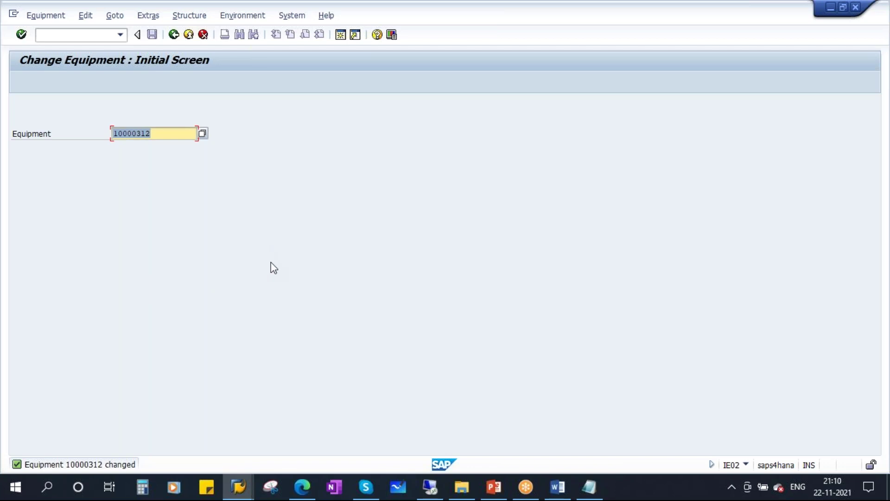
- In FEATURES.txt, replace 123.4 with the line '50 => caterpiller india limited'
left_click(588, 489)
left_click_drag(289, 99, 264, 53)
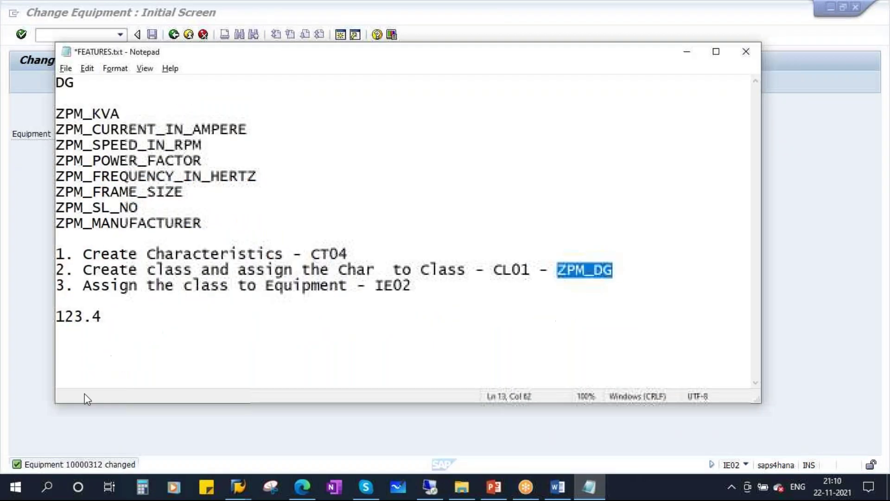
left_click(115, 322)
key("Return")
key("Return")
type("50")
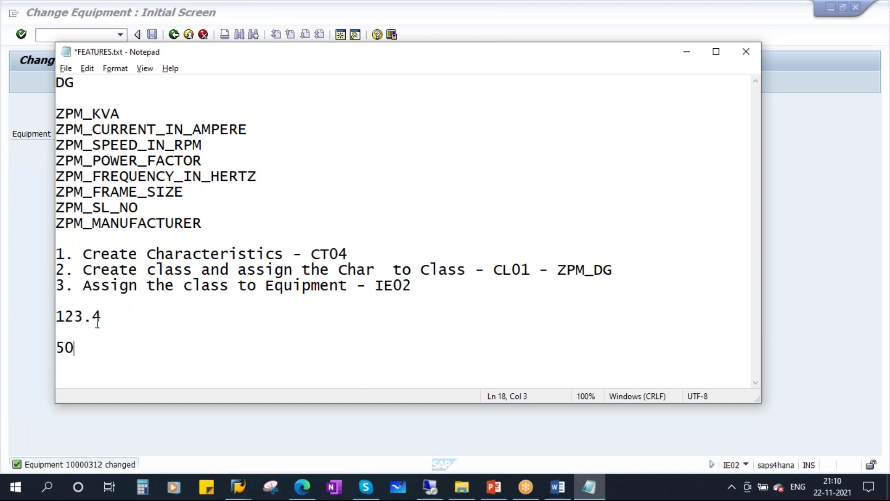
left_click_drag(109, 323, 51, 323)
key("BackSpace")
left_click(84, 349)
type("-")
key("BackSpace")
type("=> caterpi")
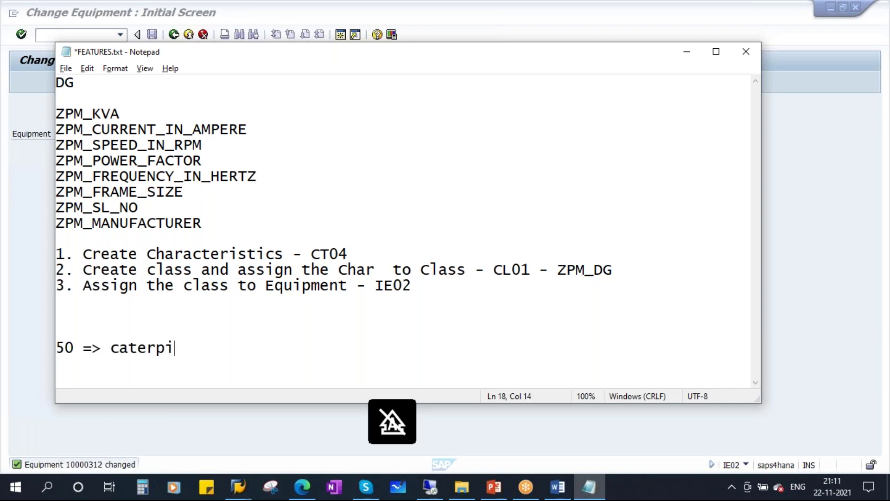
type("ller india limited")
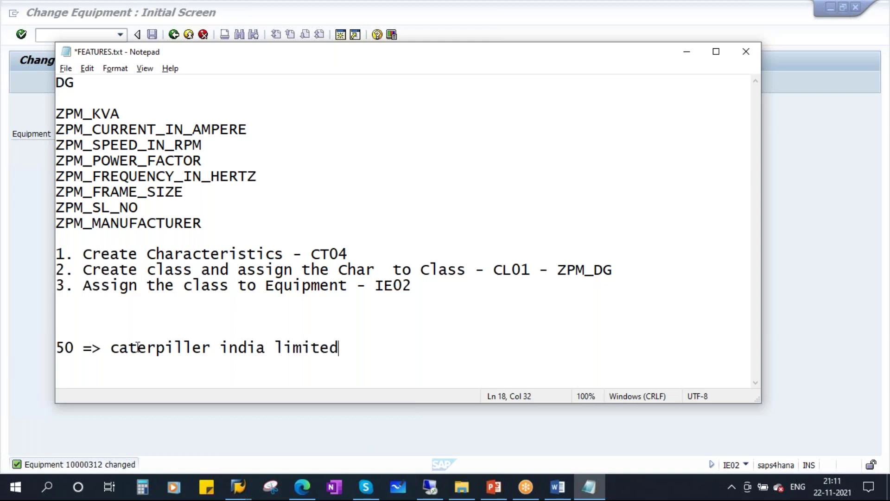
- Select the manufacturer name text and return to SAP's Change Equipment window
left_click_drag(119, 347, 337, 337)
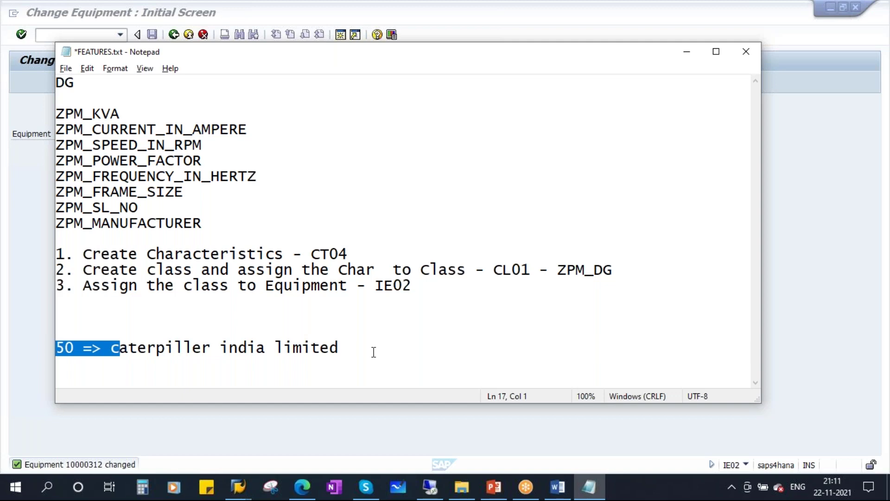
left_click(348, 349)
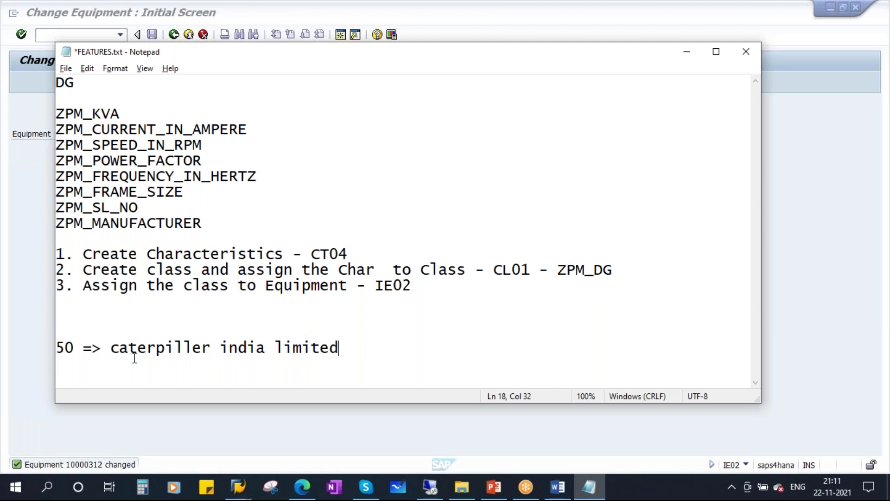
left_click_drag(119, 348, 431, 344)
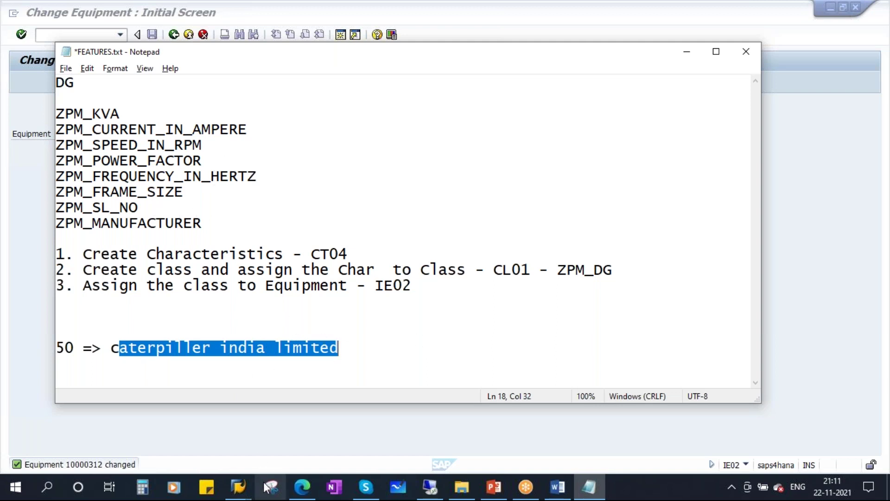
left_click(239, 487)
left_click(397, 423)
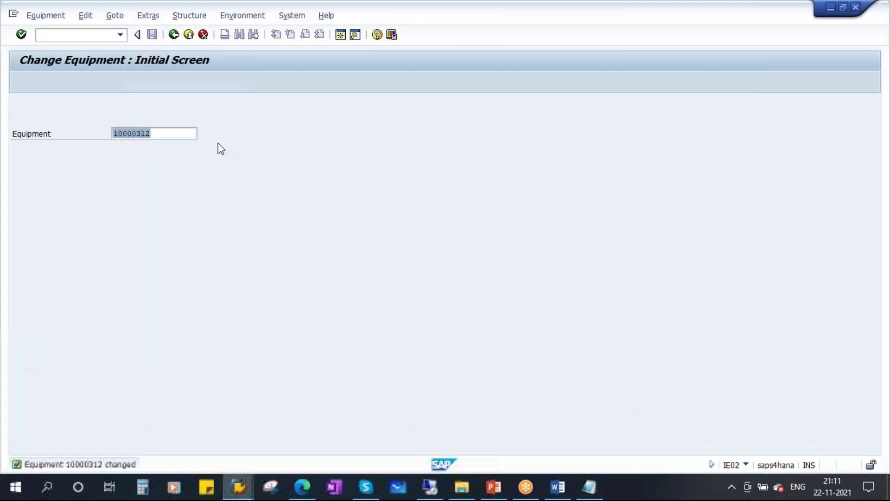
- Start CL31 from Cross-Application Components > Classification System > Find in the Easy Access menu
left_click(173, 35)
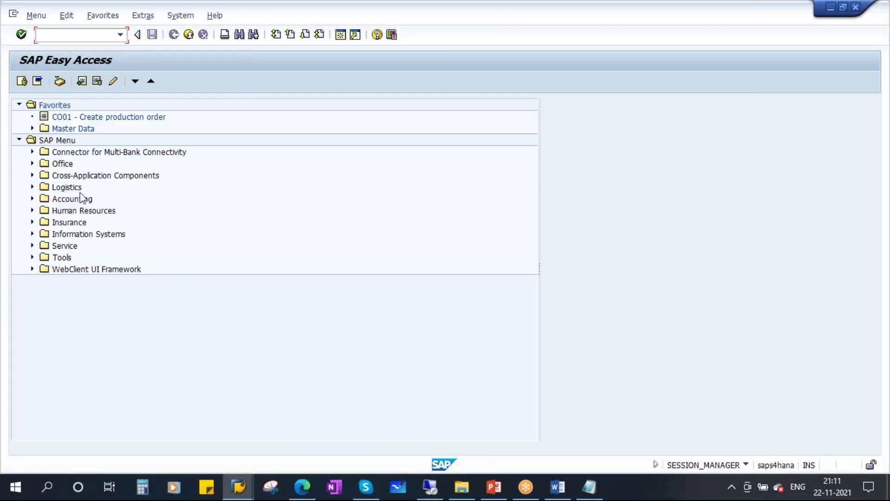
left_click(114, 177)
left_click(33, 176)
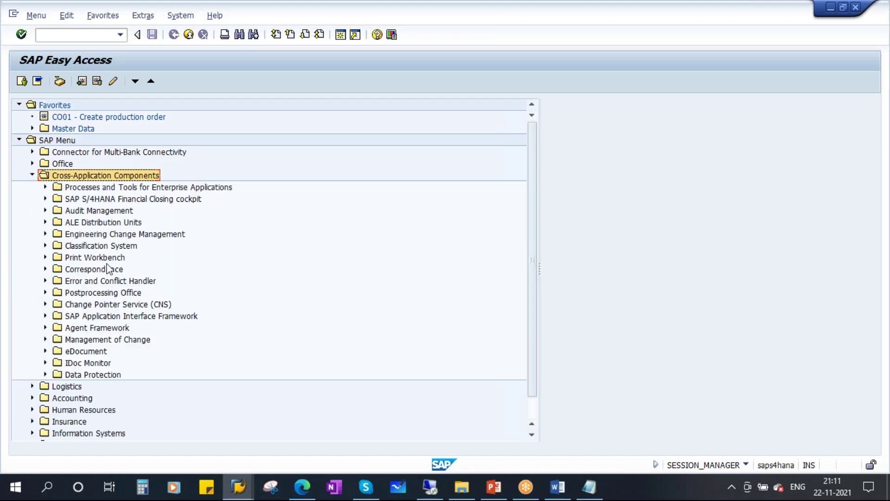
left_click(111, 246)
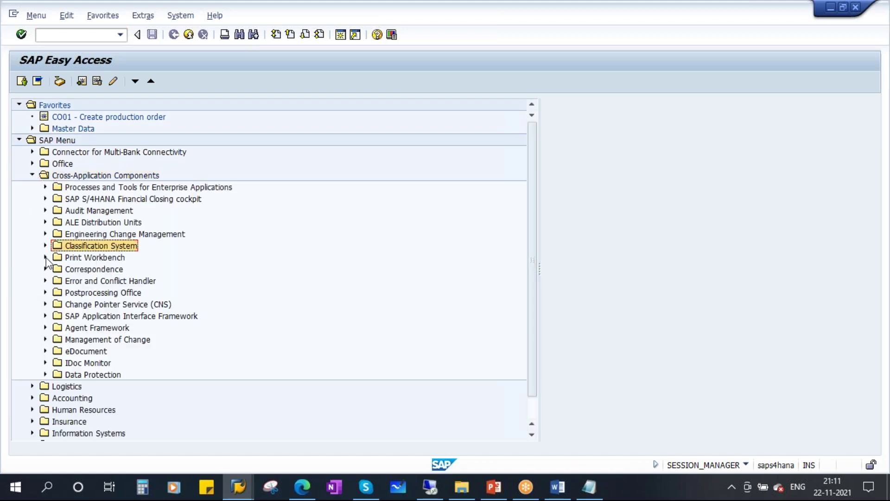
left_click(45, 246)
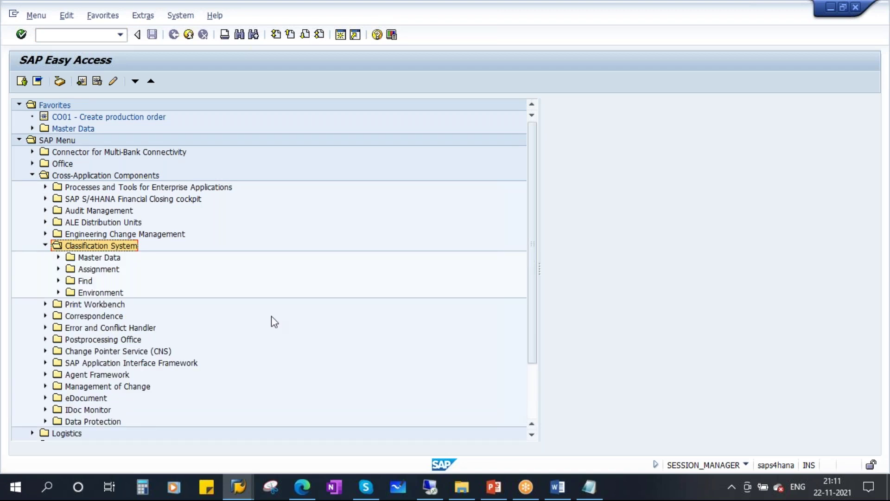
left_click(88, 281)
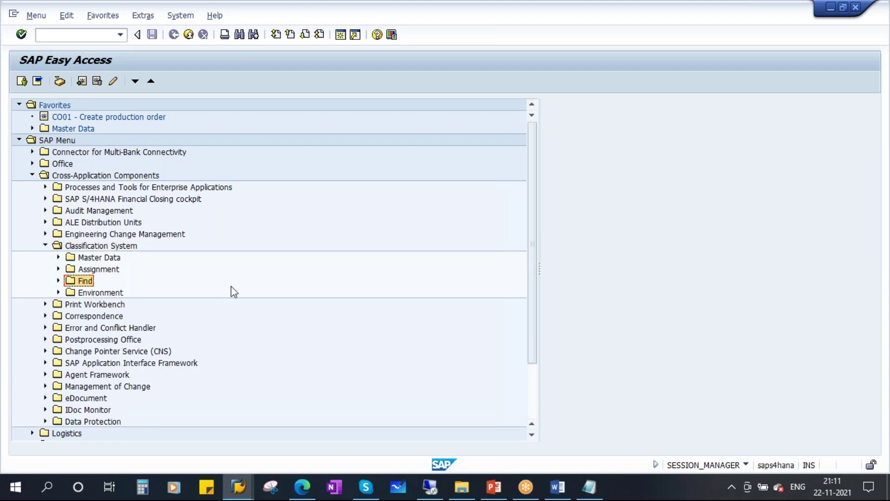
left_click(58, 281)
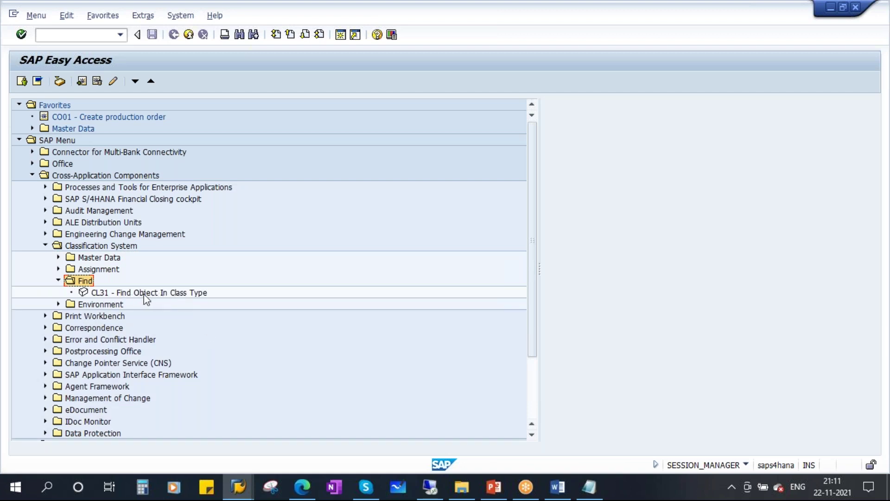
double_click(151, 293)
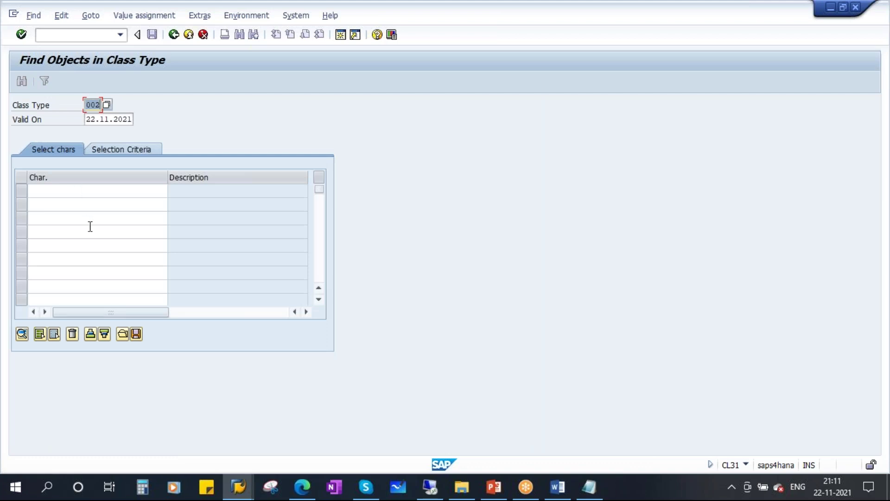
- Copy ZPM_MANUFACTURER from FEATURES.txt into the Char. column, confirm it, and open Selection Criteria
left_click(55, 194)
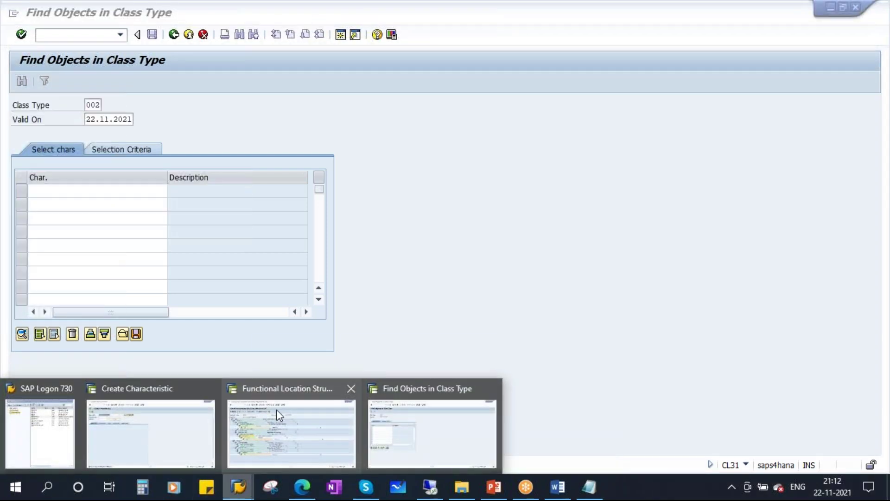
left_click(589, 487)
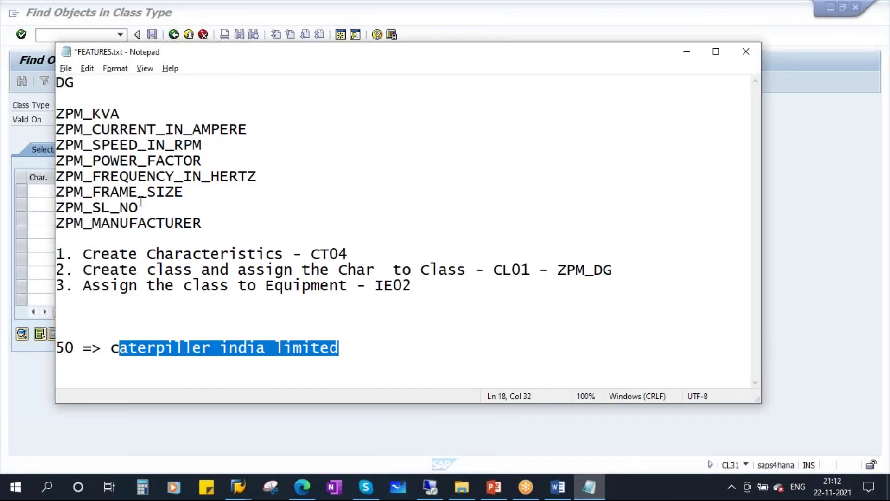
left_click_drag(203, 222, 56, 224)
key("ctrl+c")
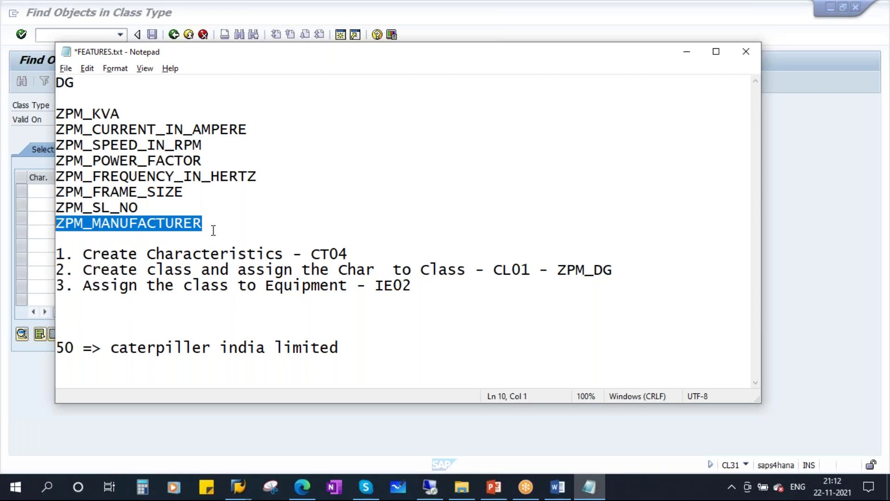
left_click(50, 206)
key("ctrl+v")
key("Return")
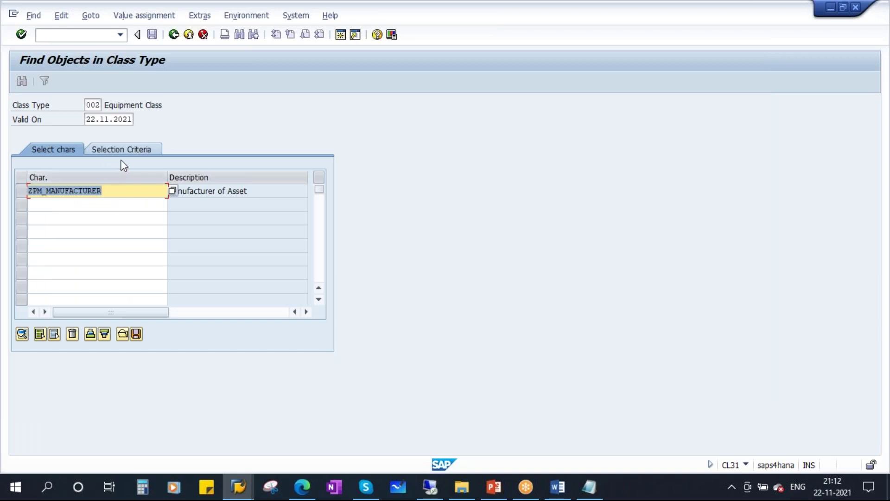
left_click(130, 149)
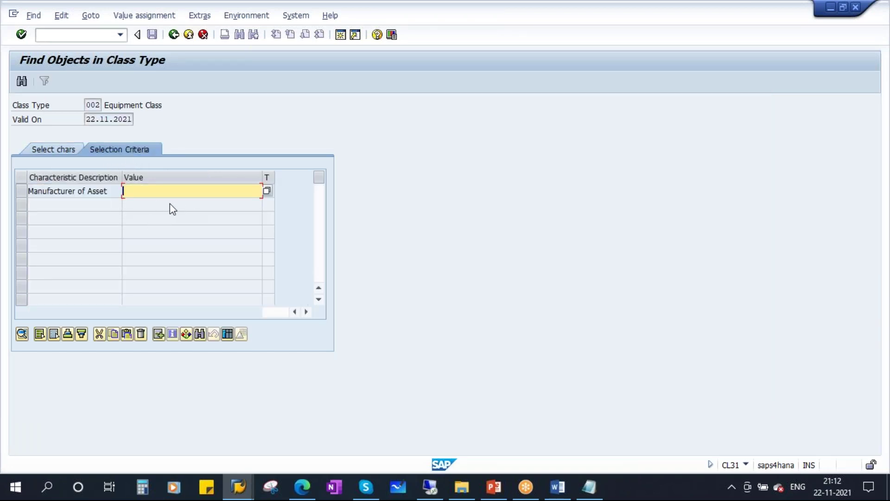
- Copy the manufacturer Caterpiller India limited from equipment 10000312's details
left_click(268, 192)
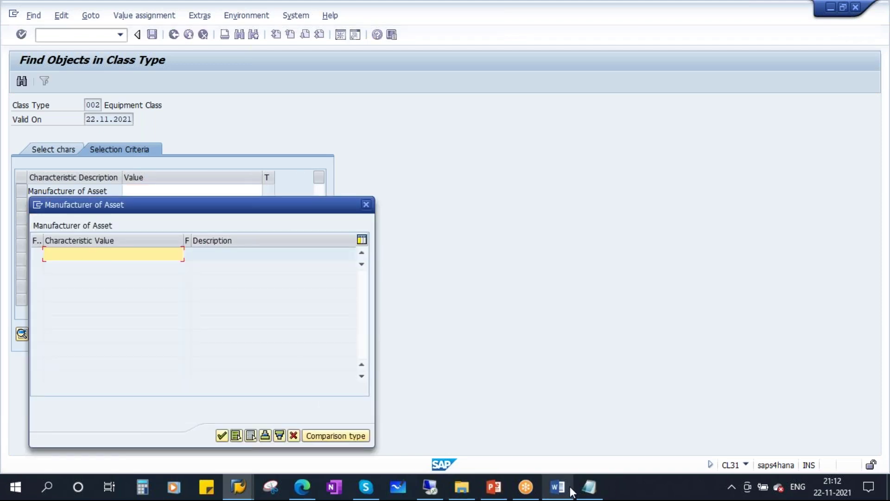
left_click(589, 487)
left_click(210, 223)
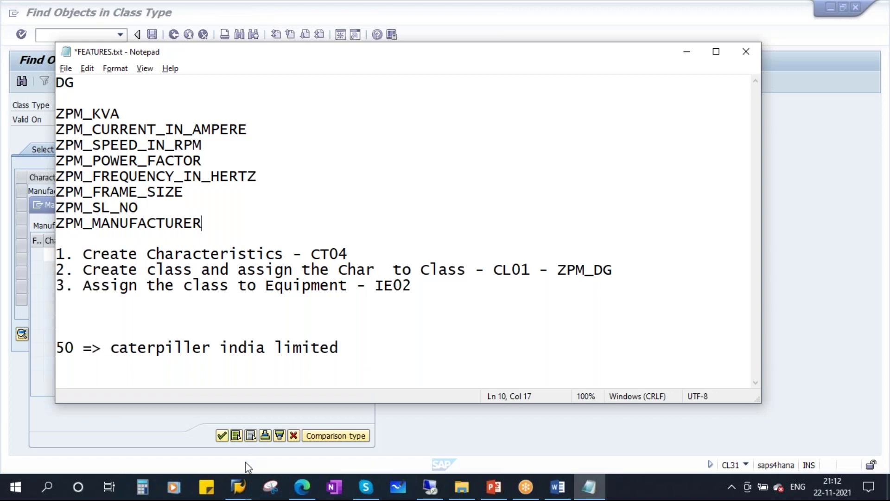
left_click(239, 487)
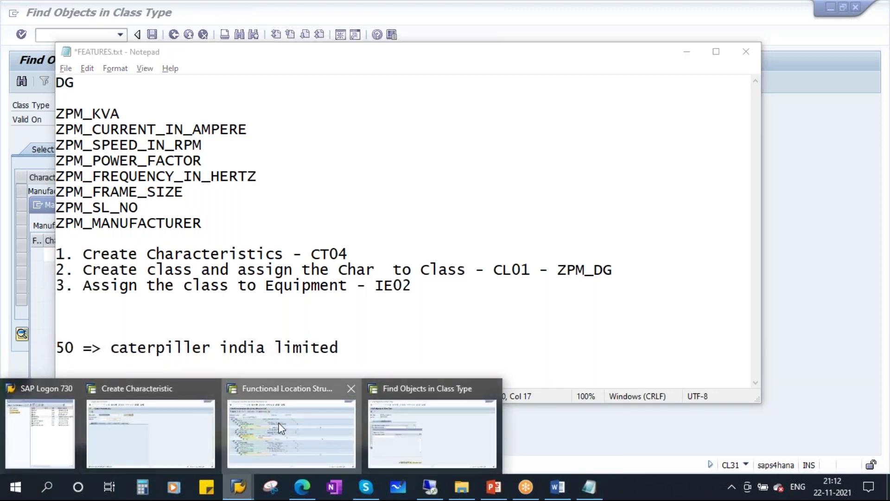
left_click(280, 427)
double_click(133, 250)
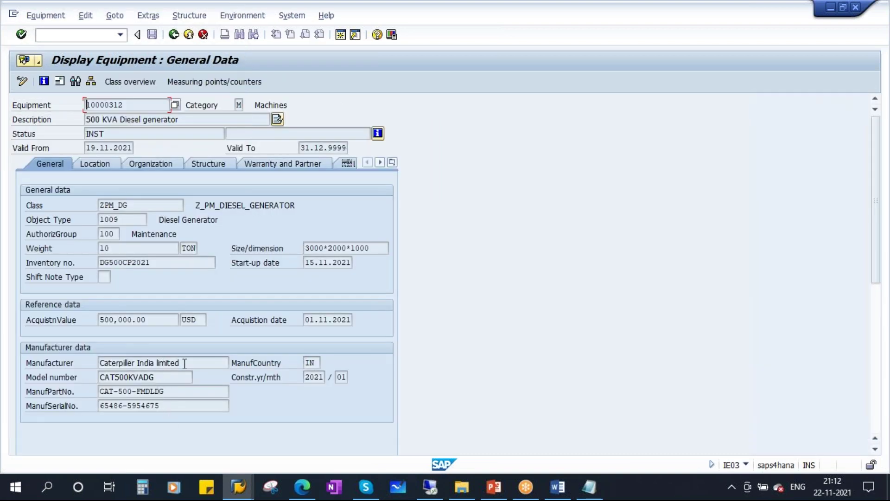
left_click_drag(182, 363, 64, 368)
key("ctrl+c")
left_click(63, 363)
left_click(174, 35)
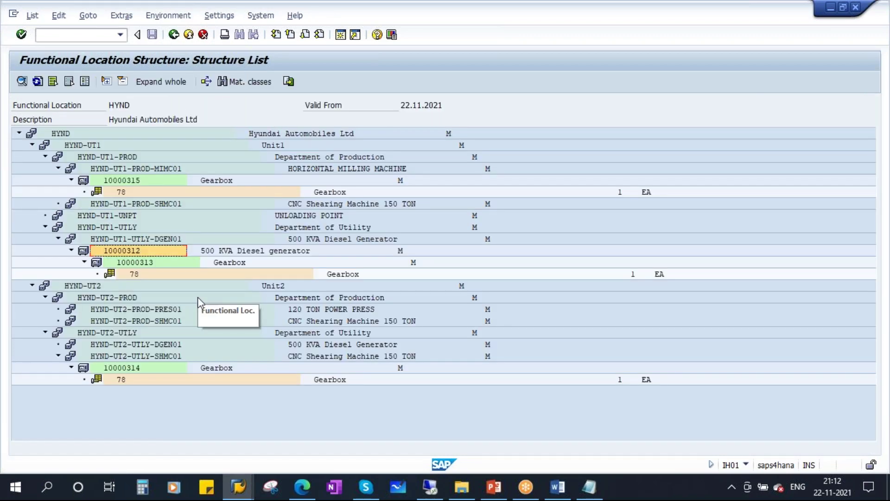
- Paste Caterpiller India limited into the CL31 Value cell and confirm it
key("alt+Tab")
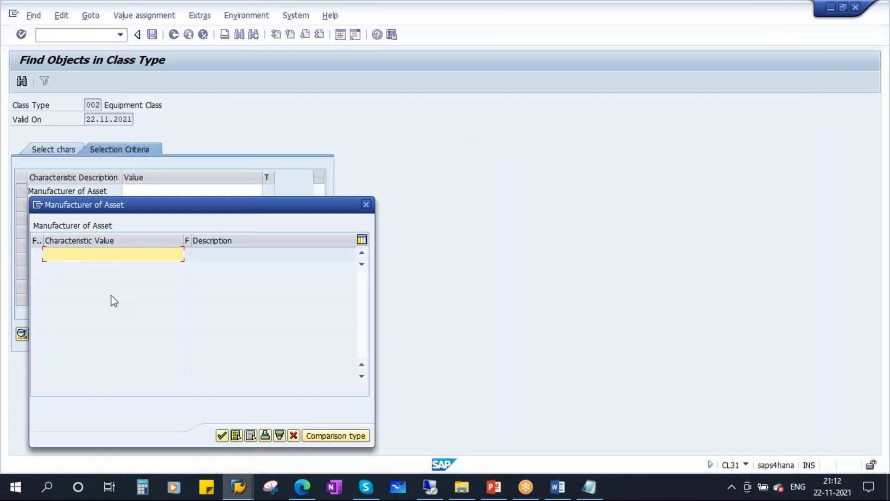
left_click(366, 205)
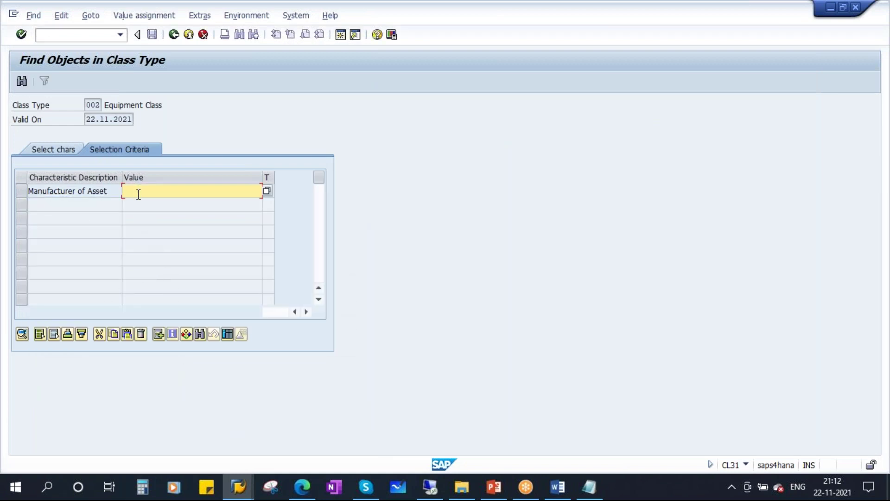
key("ctrl+v")
key("Return")
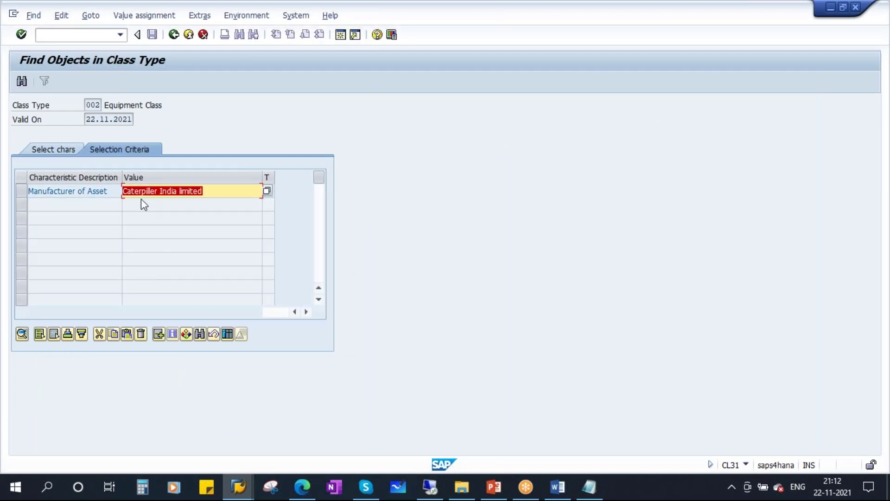
- Run the class search (F8) for 1 hit, equipment 10000312, and check it against the functional location structure
left_click(22, 81)
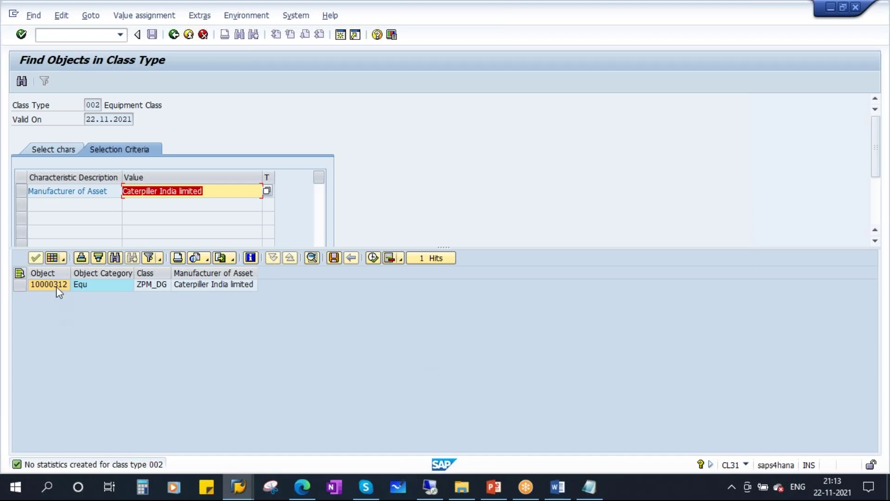
left_click(207, 191)
left_click_drag(207, 192, 44, 173)
mouse_move(238, 486)
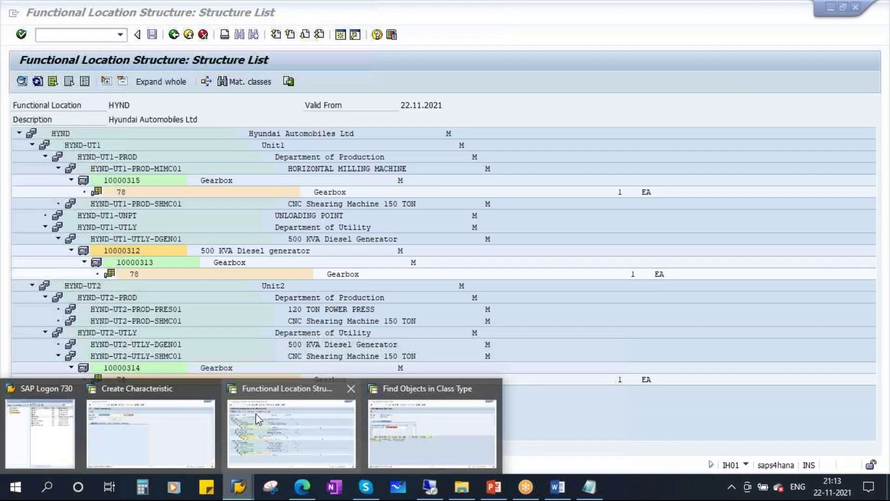
left_click(258, 419)
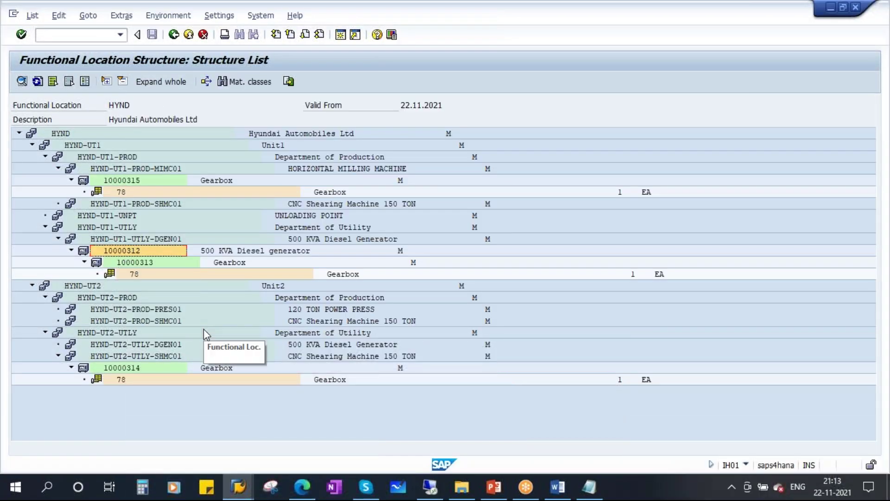
key("alt+Tab")
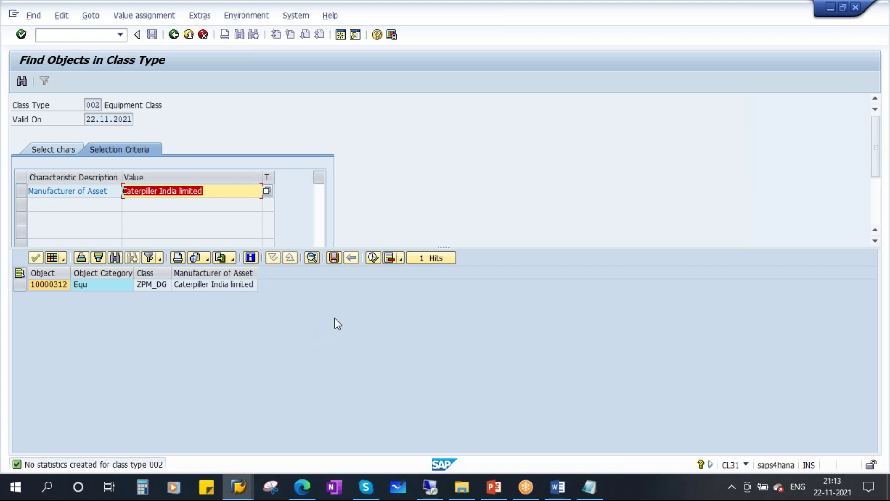
- In the Notepad FEATURES notes, select the list of ZPM characteristic names
left_click(587, 489)
left_click_drag(202, 224, 56, 113)
left_click(332, 204)
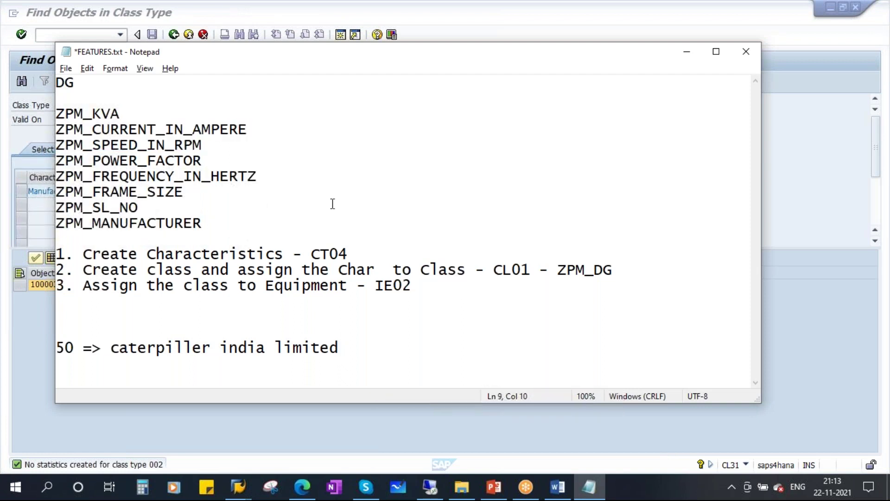
left_click_drag(203, 224, 60, 115)
left_click(274, 218)
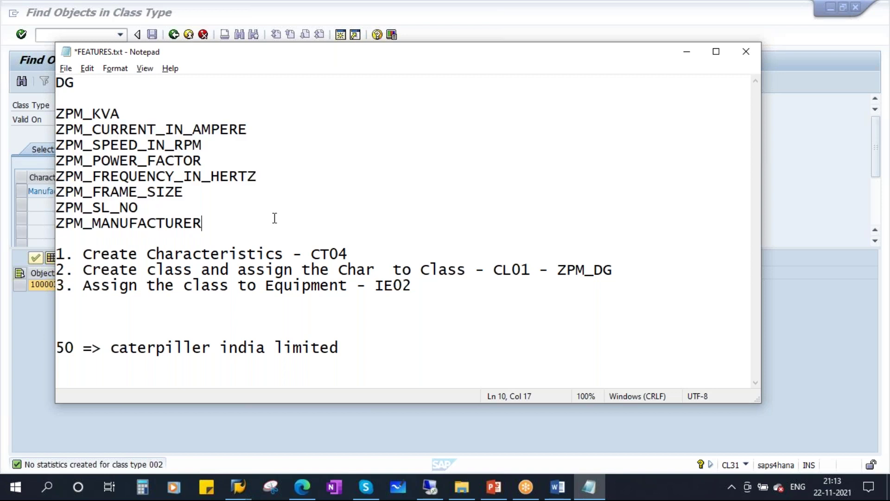
left_click_drag(204, 223, 56, 113)
- Bring up SAP Classification.pptx and show slide 4 about the Pumps class
left_click(495, 485)
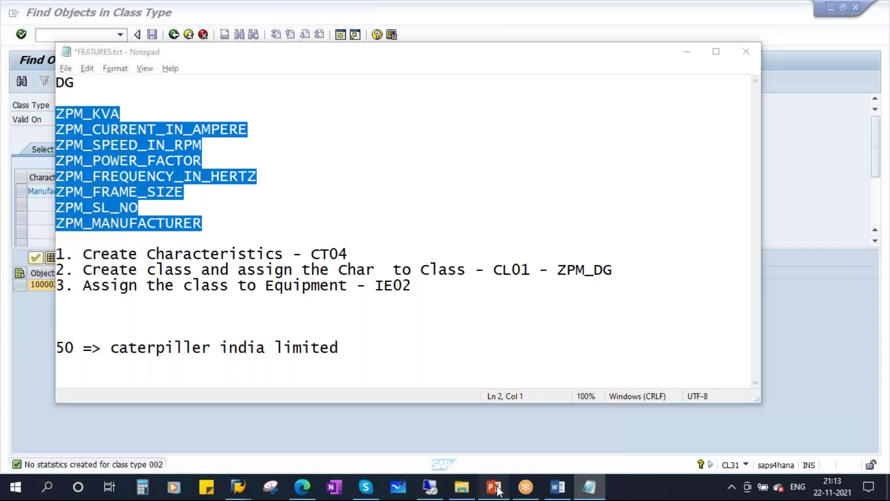
left_click(66, 211)
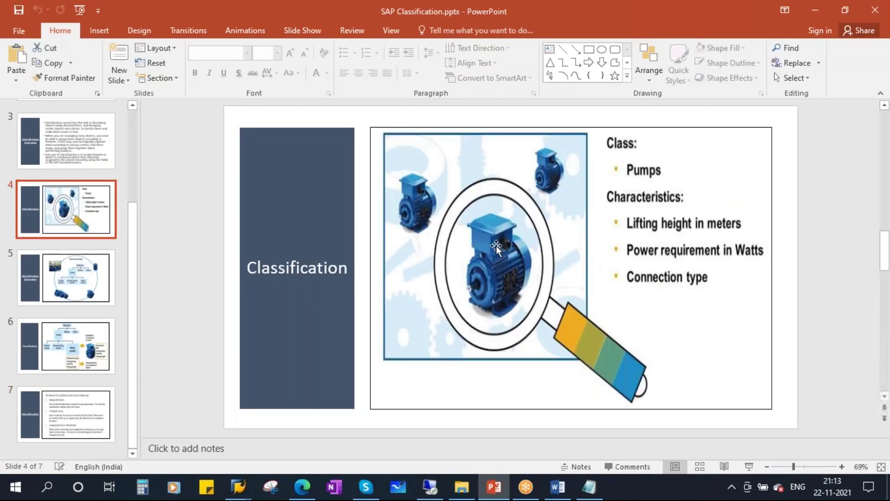
left_click(659, 55)
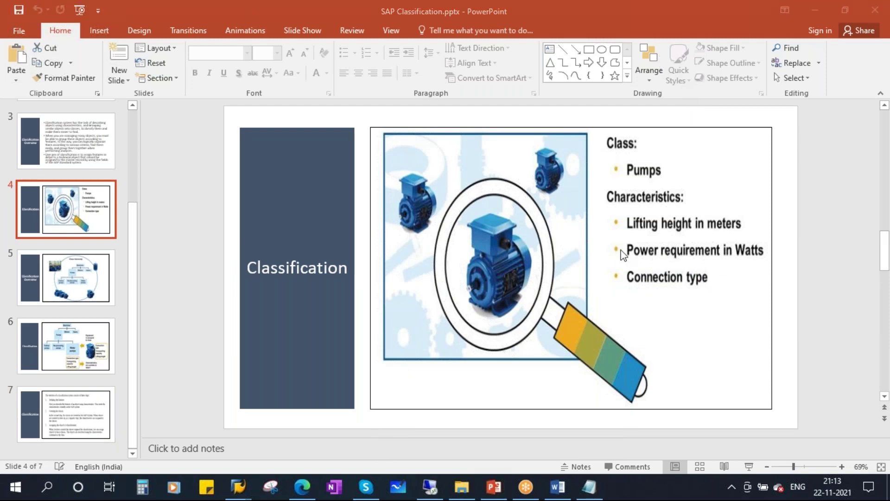